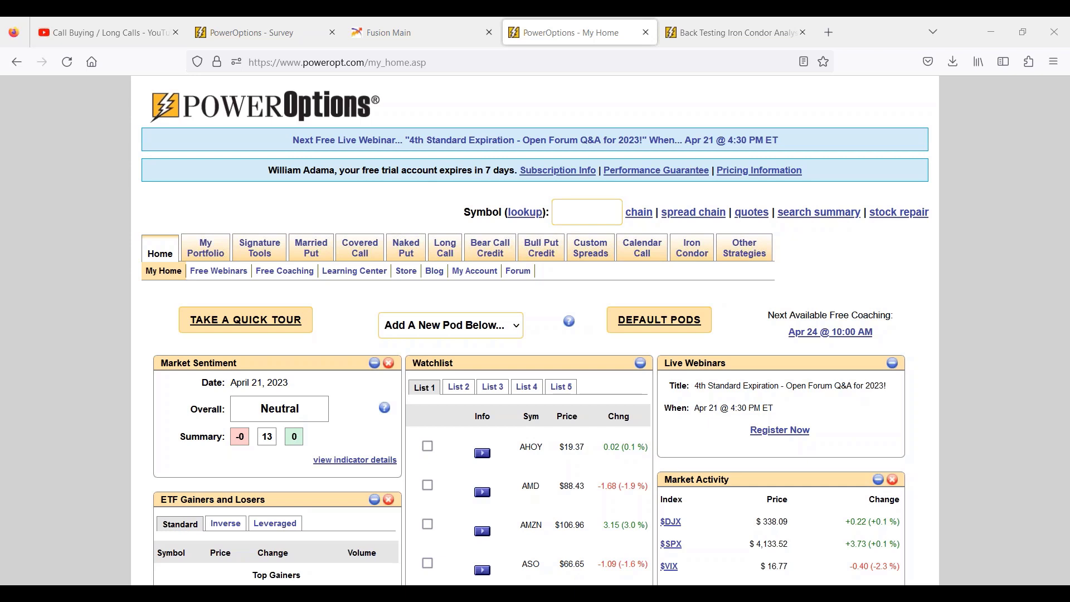
# Open the Covered Call section and view its tools and learning center resources.
pyautogui.click(368, 247)
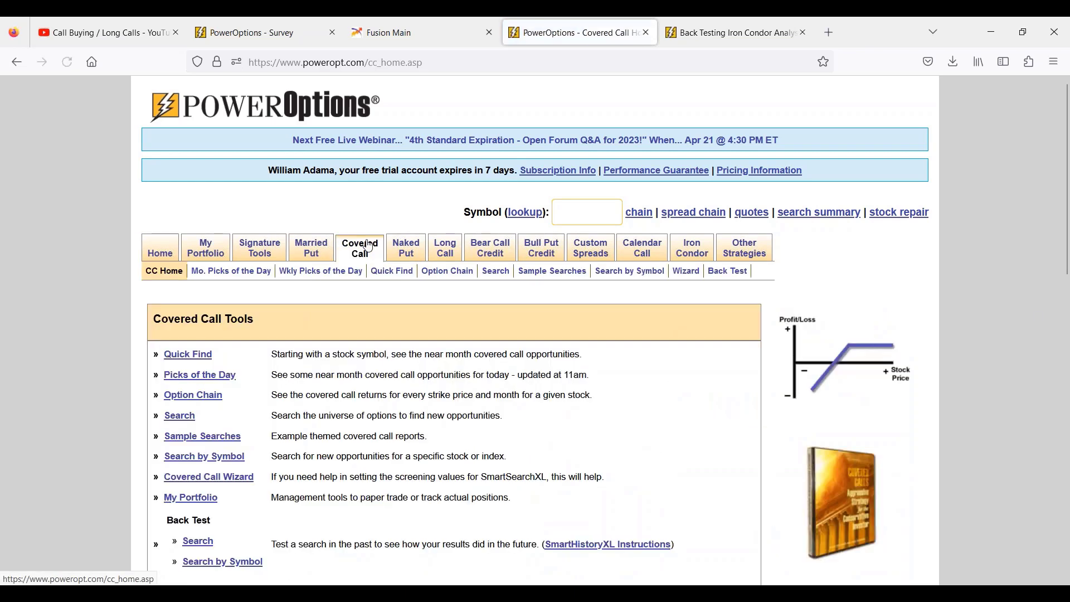
pyautogui.scroll(-2, 368, 246)
pyautogui.scroll(-4, 369, 246)
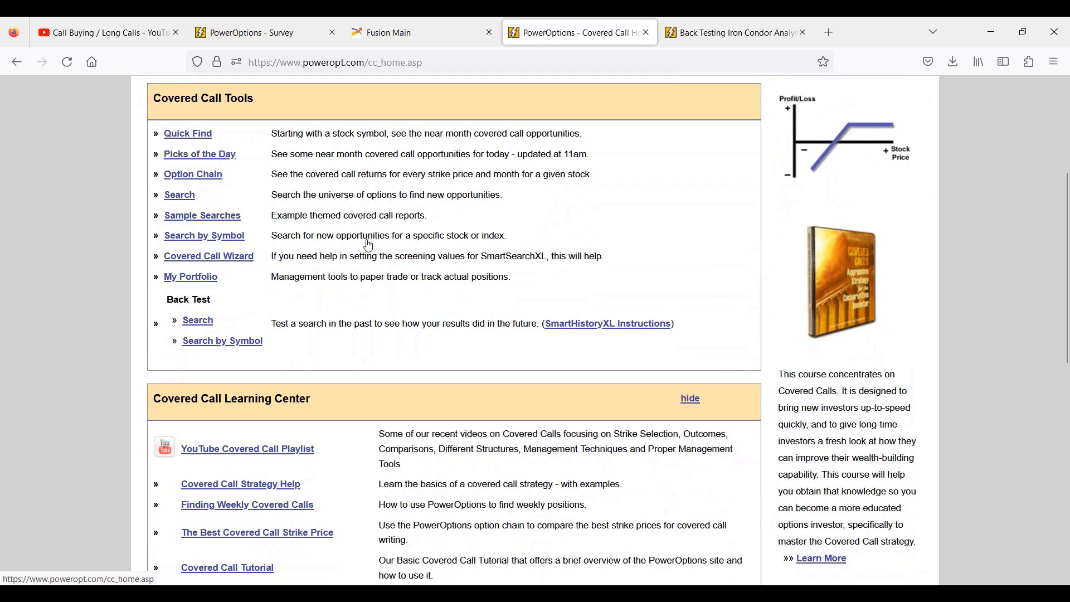
# Switch to YouTube, return to the PowerOptions channel's playlists, and open the full "Covered Calls: Strategy, Approach, Management" playlist.
pyautogui.click(86, 25)
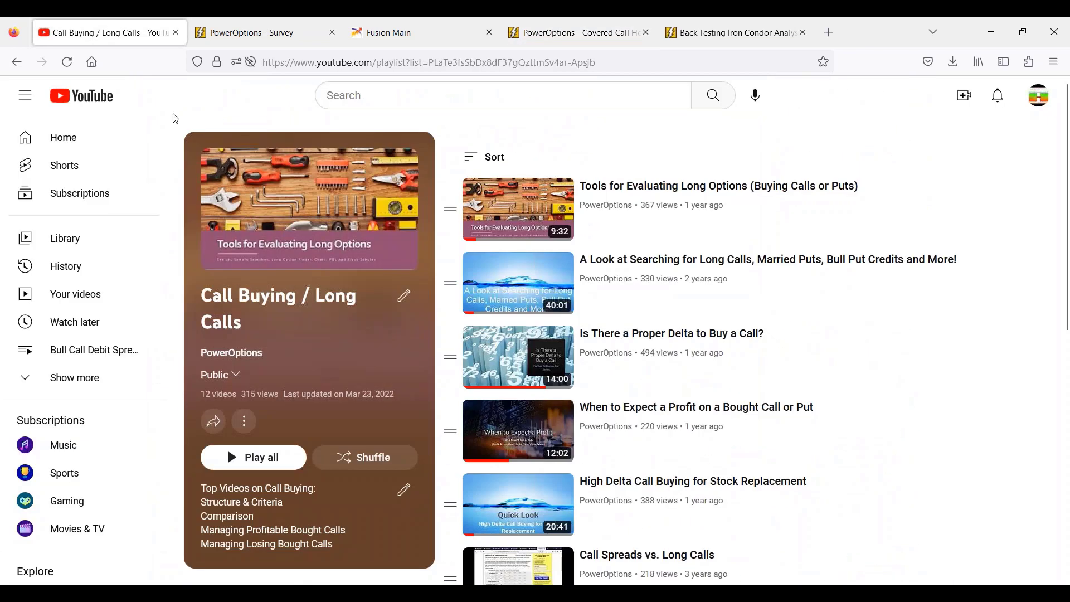
pyautogui.click(17, 64)
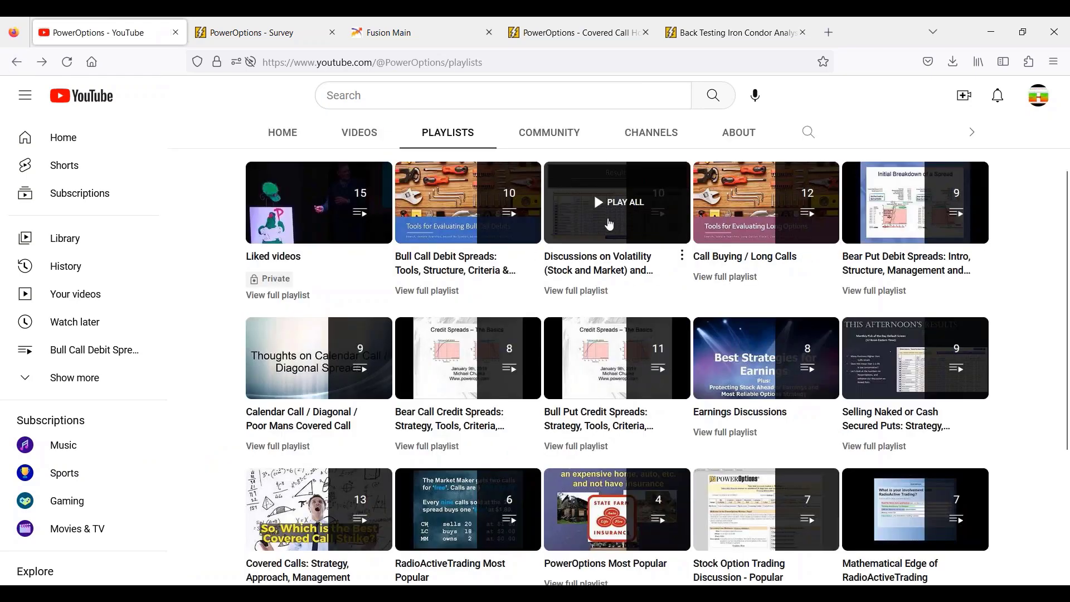
pyautogui.scroll(-2, 697, 323)
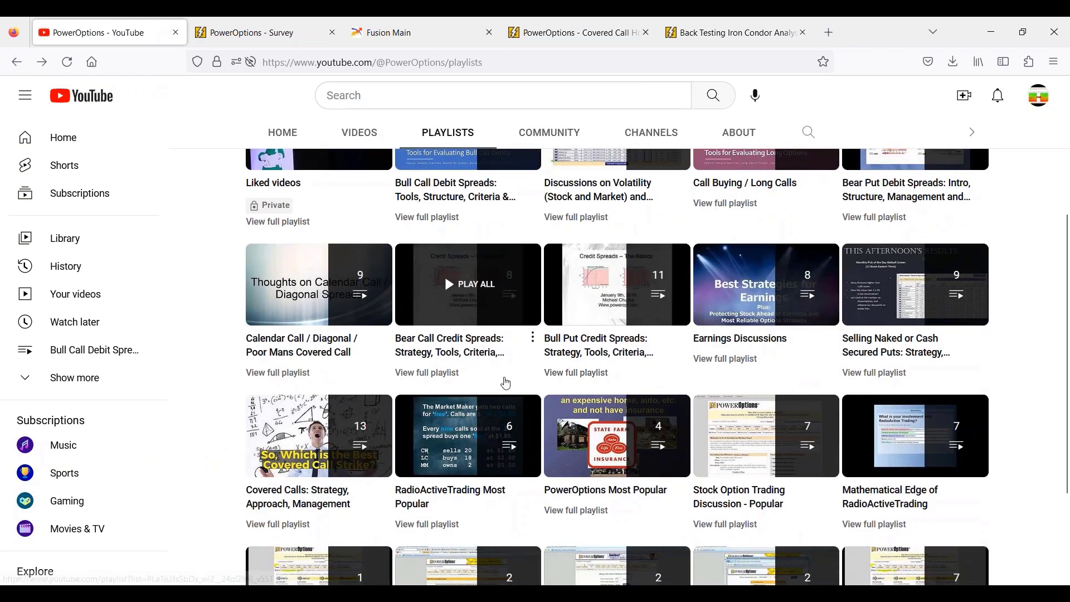
pyautogui.click(334, 509)
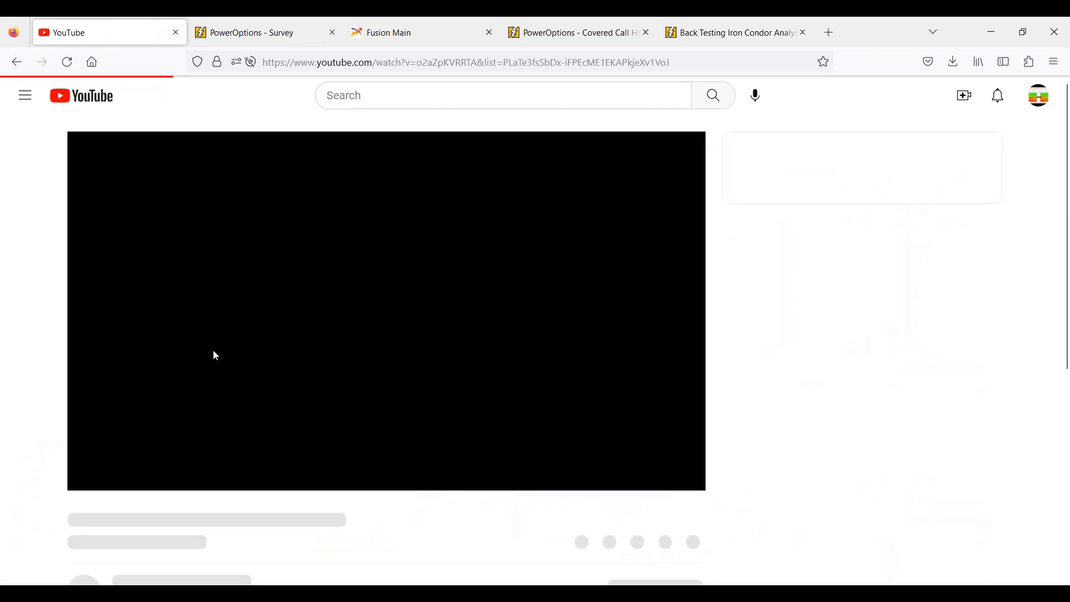
pyautogui.click(15, 63)
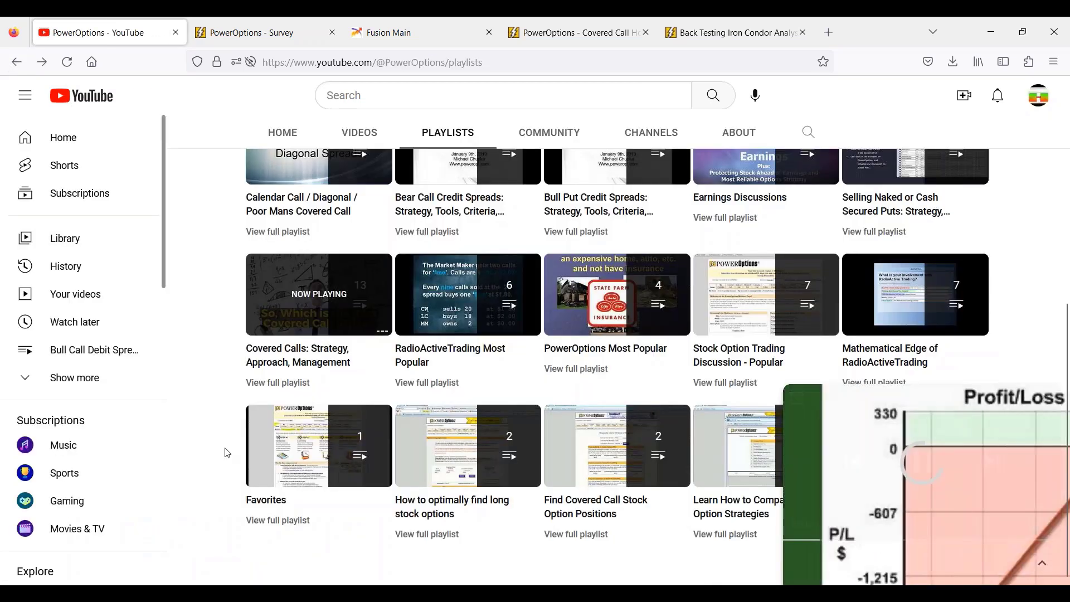
pyautogui.click(299, 392)
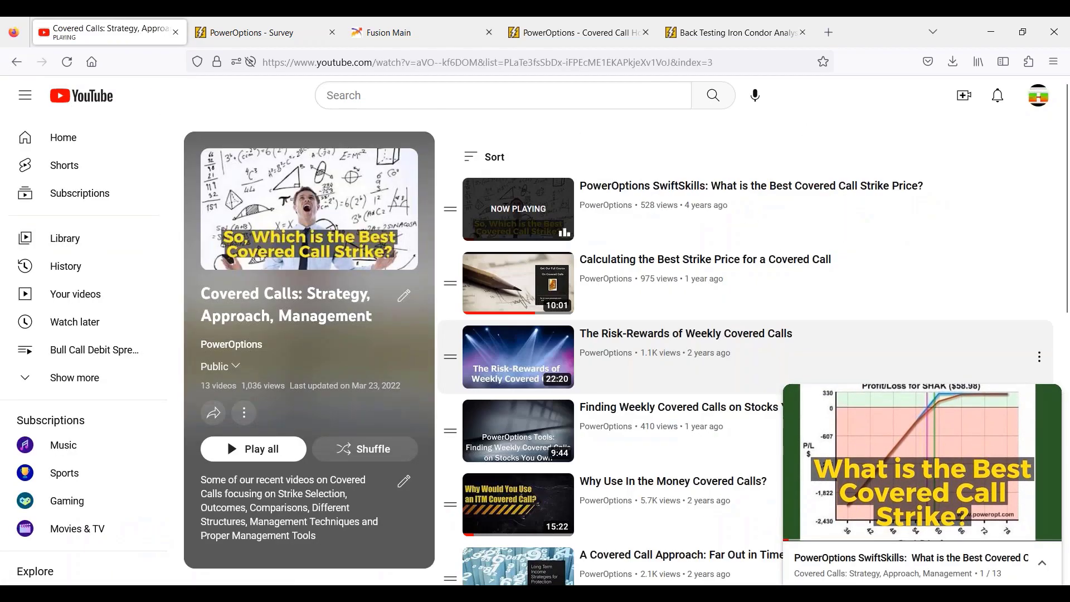
pyautogui.click(226, 439)
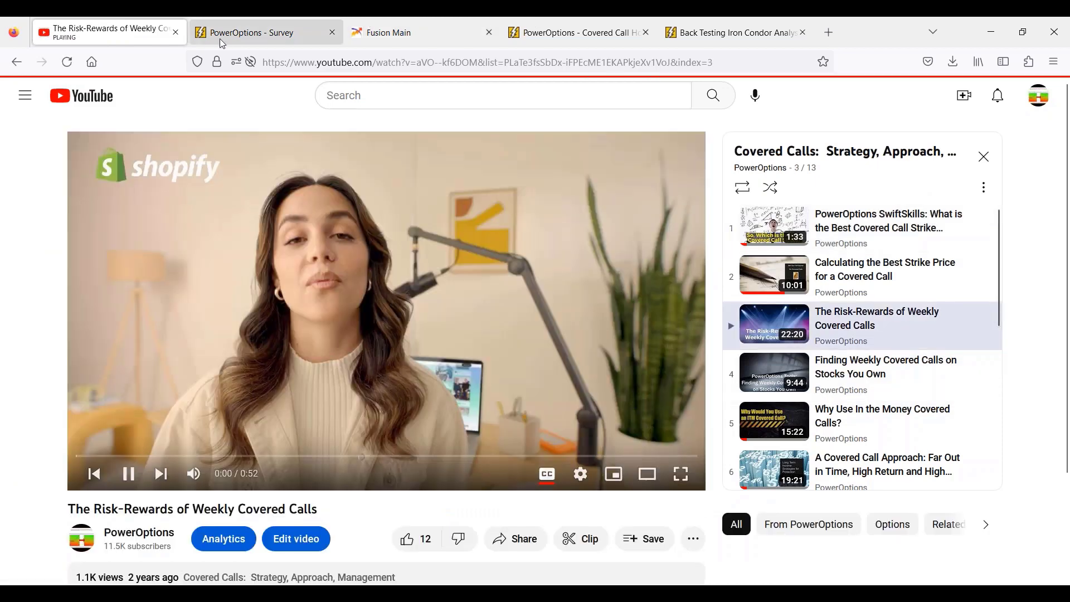
pyautogui.click(16, 62)
pyautogui.click(1048, 398)
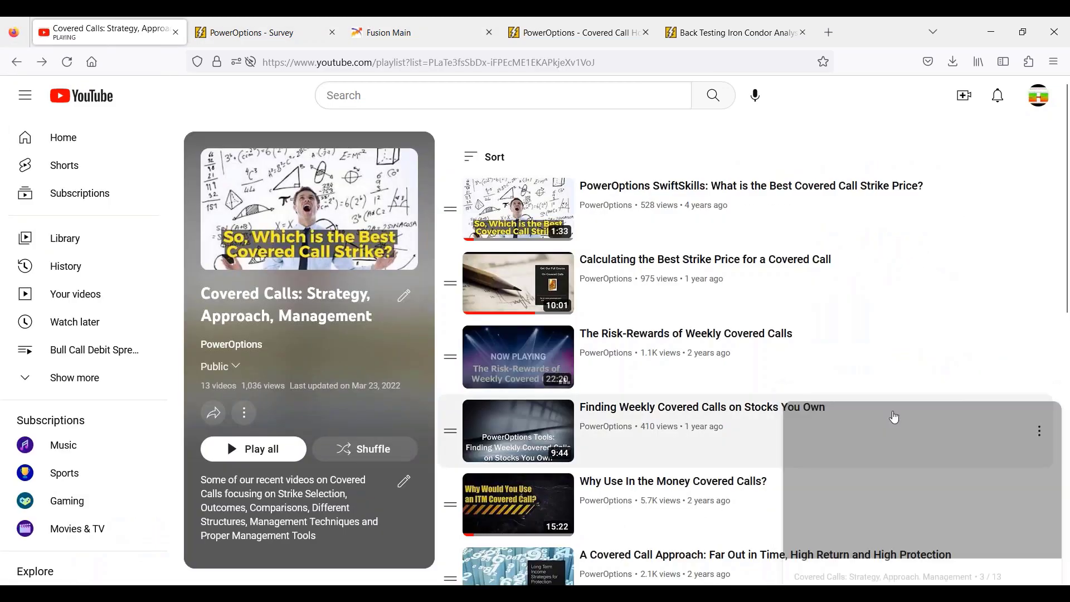
# Look through the video titles in the covered calls playlist, including those on rolling and strike selection.
pyautogui.scroll(-2, 642, 309)
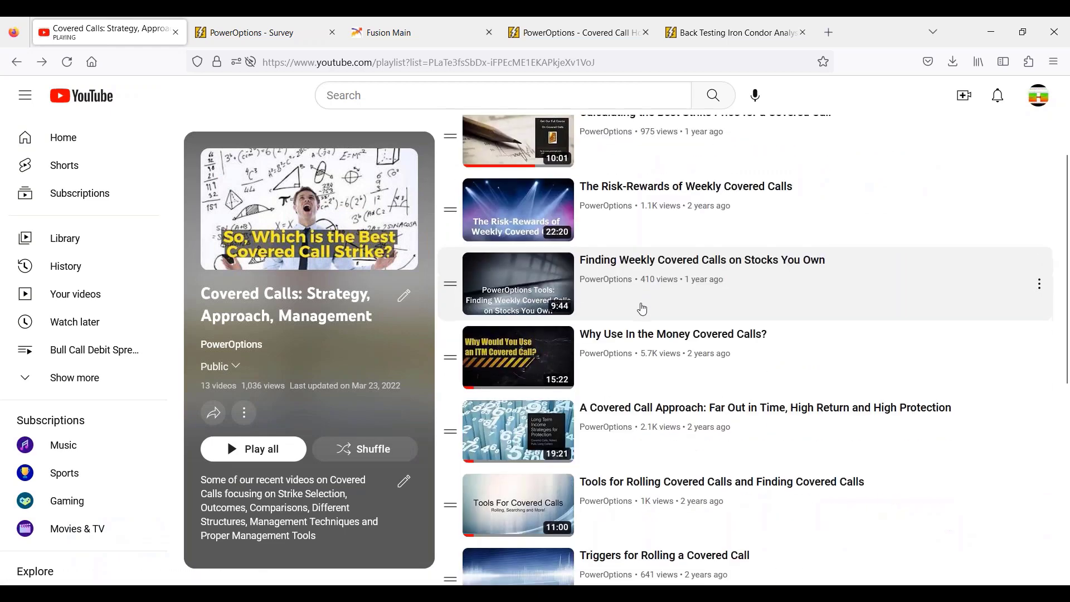
pyautogui.scroll(-3, 642, 309)
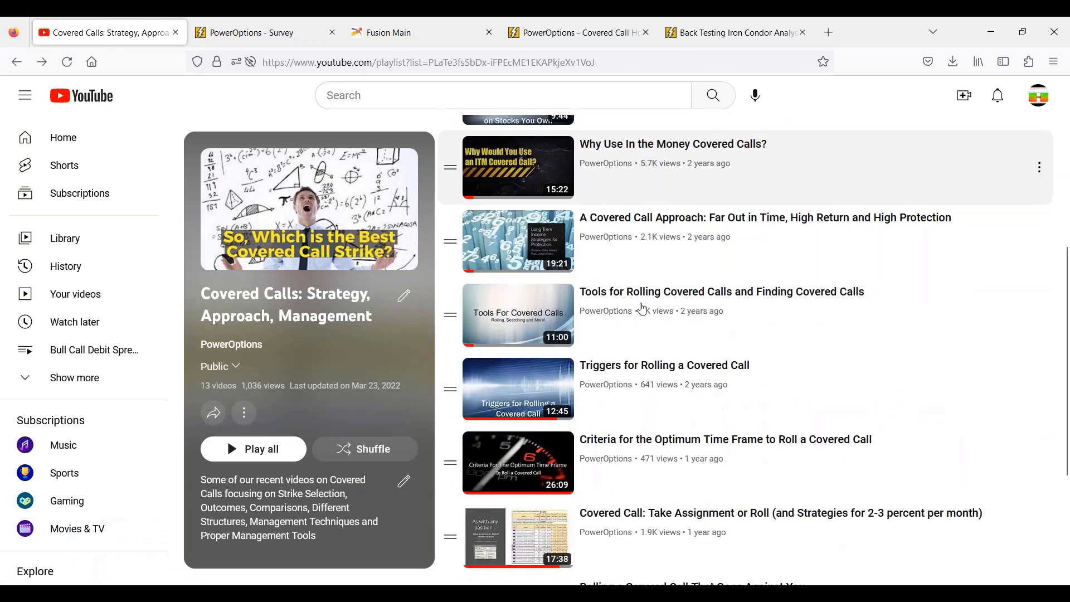
pyautogui.scroll(-1, 671, 318)
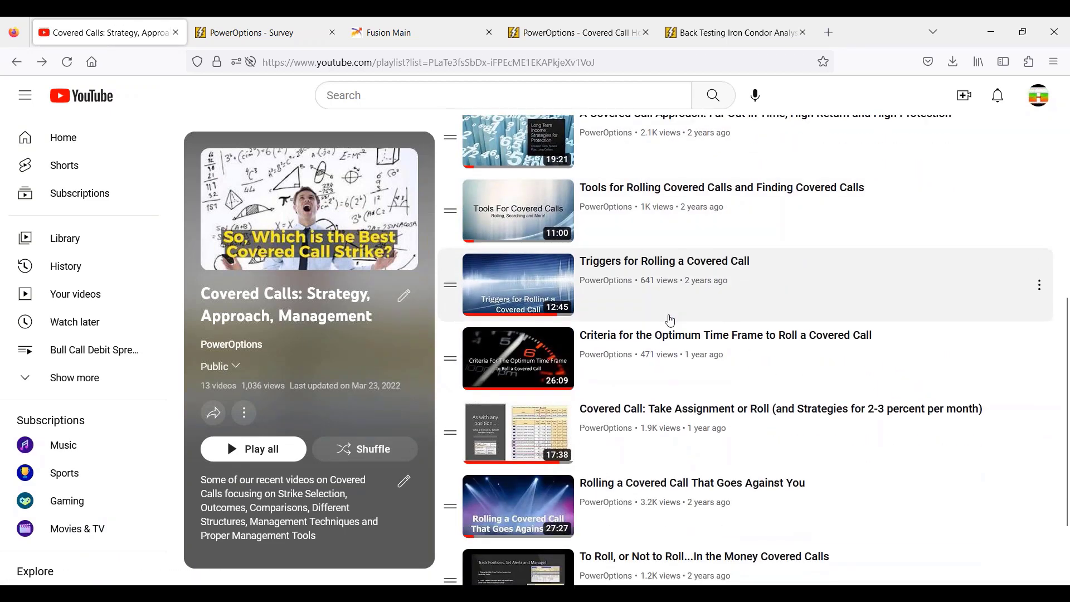
pyautogui.scroll(-2, 671, 319)
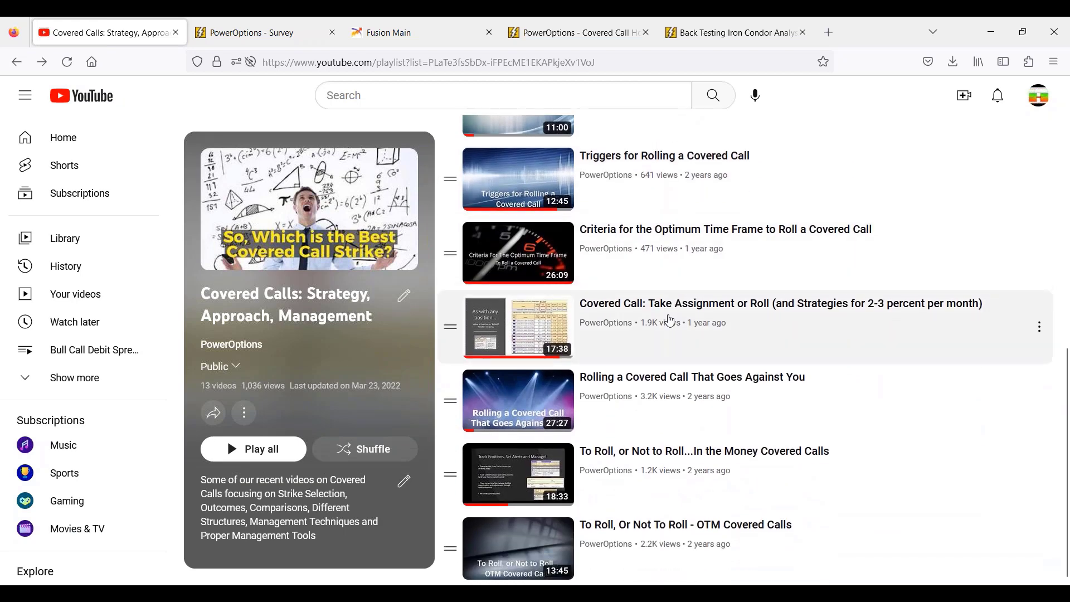
pyautogui.scroll(2, 669, 319)
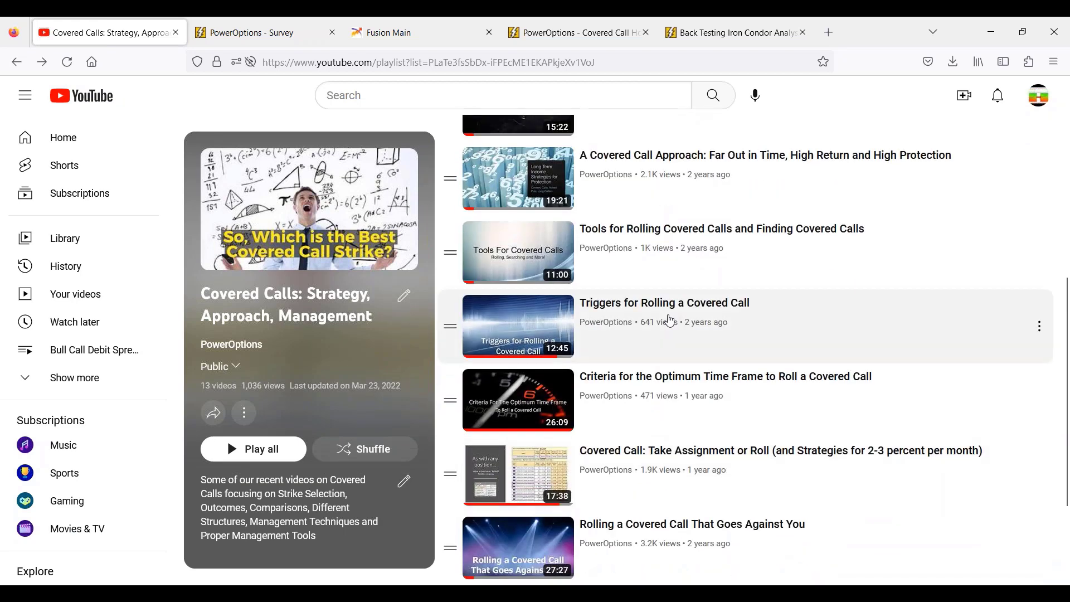
pyautogui.scroll(1, 669, 320)
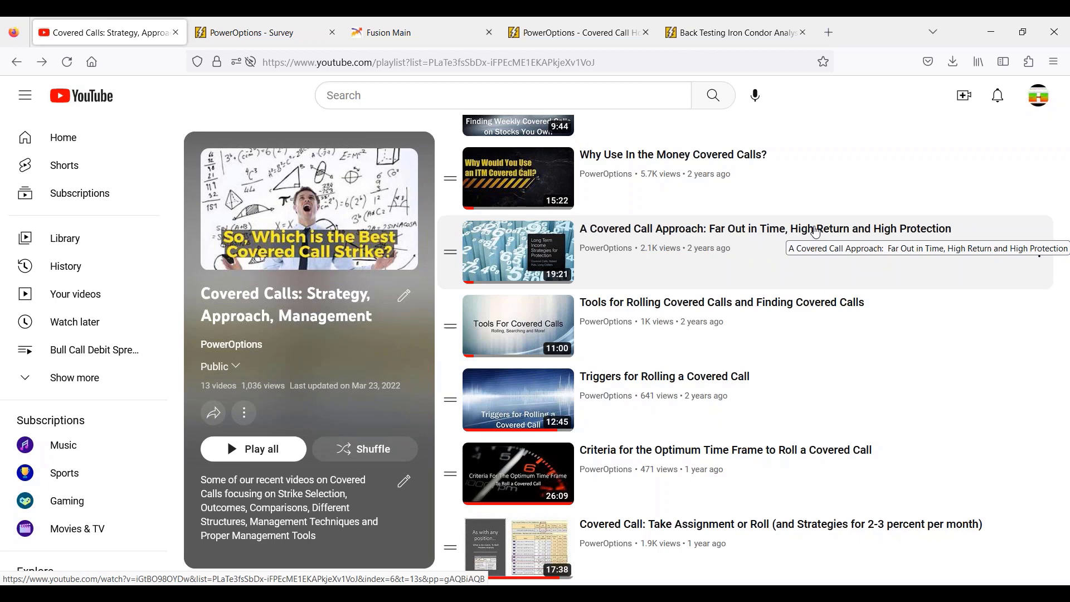
pyautogui.scroll(3, 816, 232)
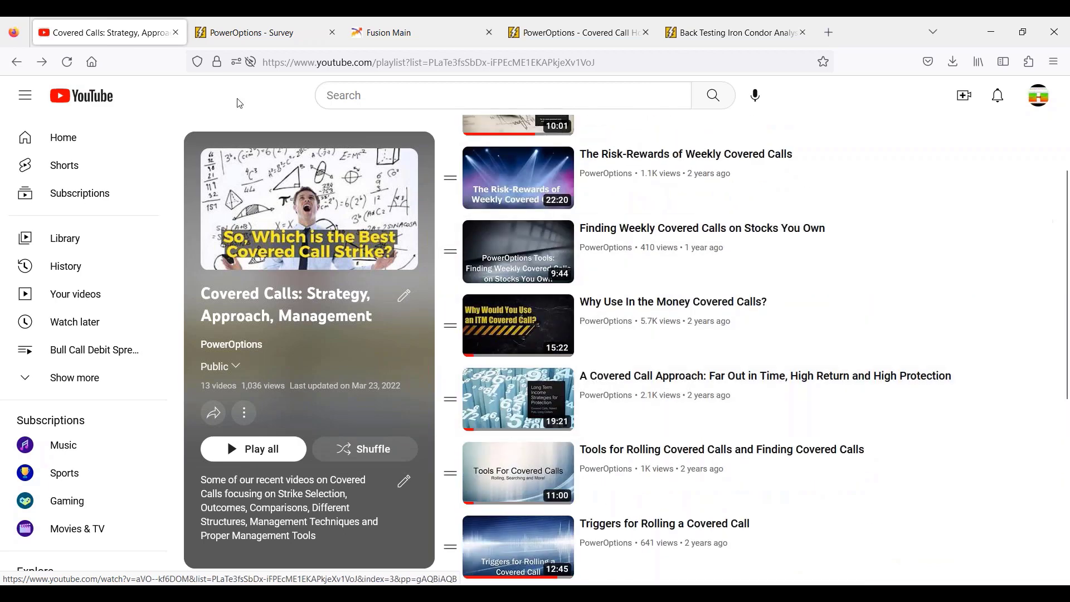
# Switch back to the PowerOptions Covered Call page, open its Search tool, and load the saved search settings **SimulatedCDs.
pyautogui.click(233, 39)
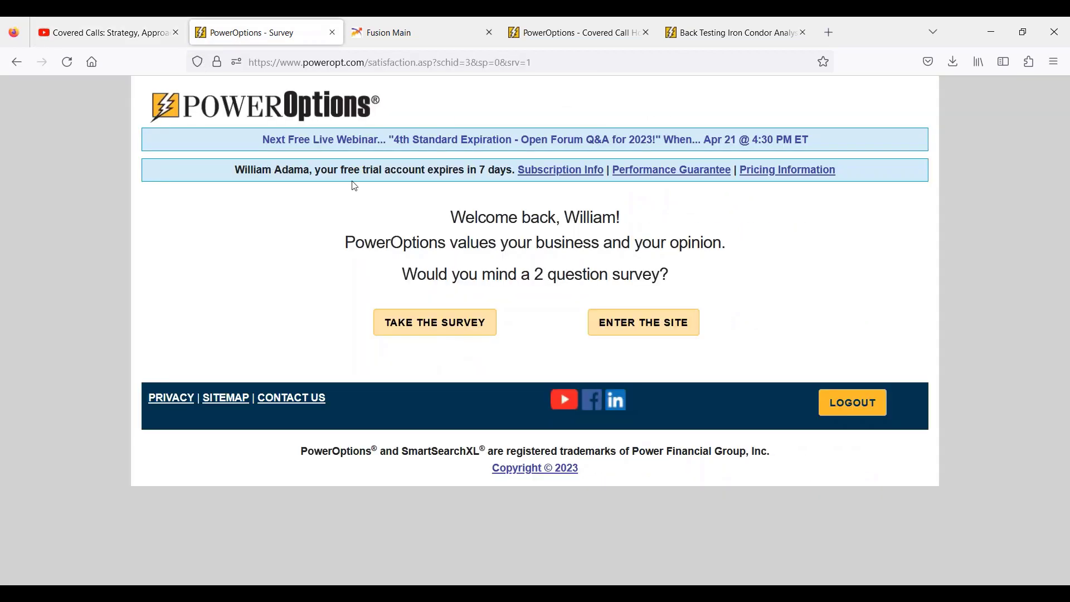
pyautogui.click(574, 34)
pyautogui.scroll(4, 294, 242)
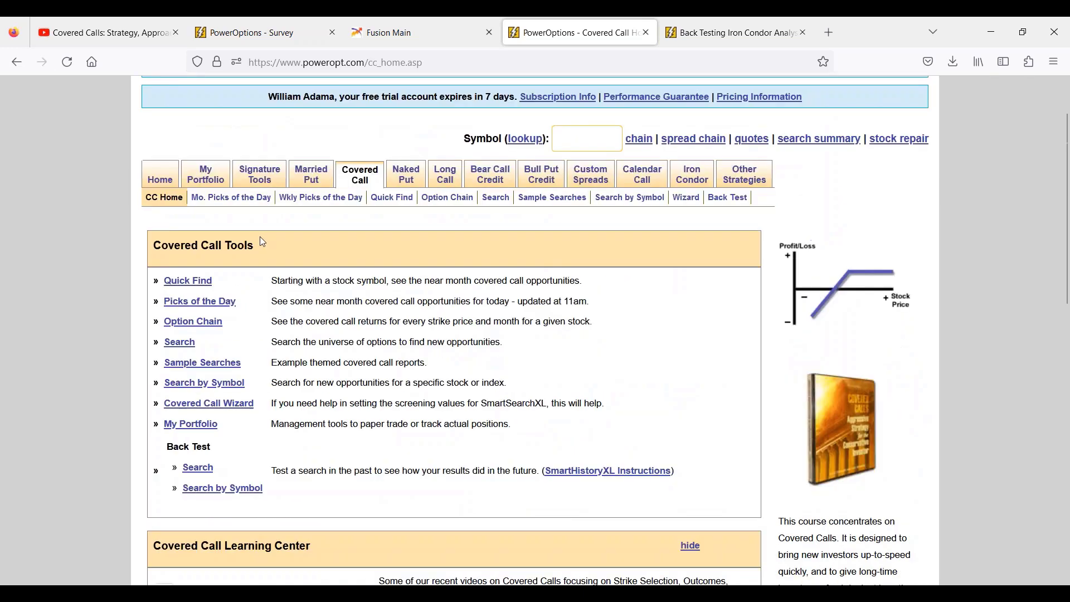
pyautogui.click(482, 199)
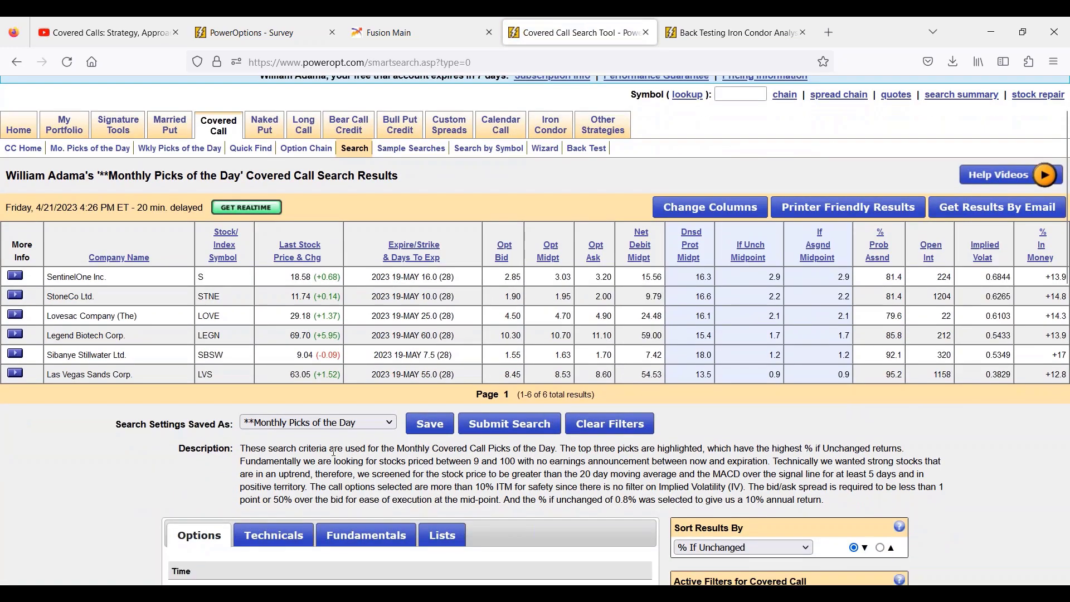
pyautogui.click(345, 439)
pyautogui.click(340, 386)
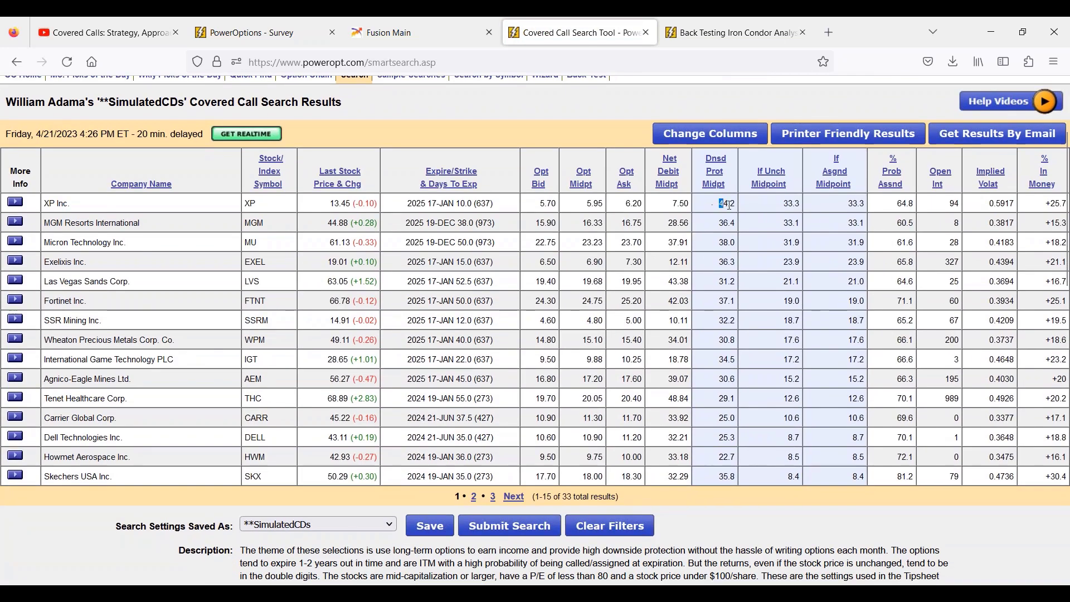
# Examine downside protection, days to expiration and assigned returns for the XP, Micron, SSR Mining and Las Vegas Sands positions.
pyautogui.doubleClick(725, 204)
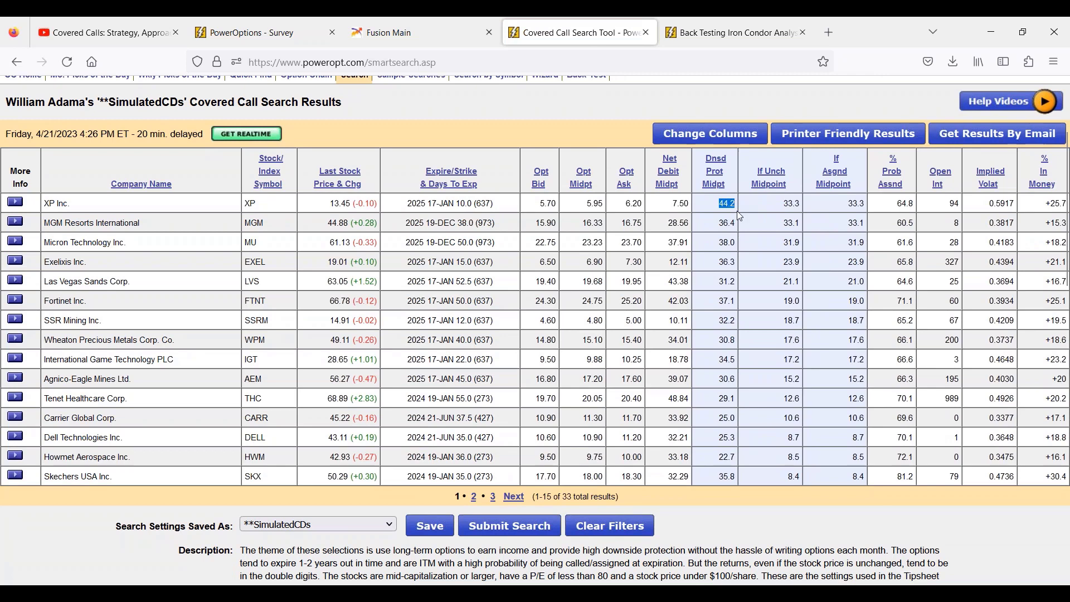
pyautogui.doubleClick(724, 243)
pyautogui.doubleClick(852, 322)
pyautogui.doubleClick(484, 282)
pyautogui.doubleClick(857, 283)
# Examine Howmet Aerospace's downside protection, assigned return, expiration, strike, option midpoint, assignment probability and open interest, plus Tenet Healthcare's open interest.
pyautogui.moveTo(713, 439); pyautogui.dragTo(735, 459)
pyautogui.moveTo(852, 458); pyautogui.dragTo(857, 458)
pyautogui.moveTo(46, 458); pyautogui.dragTo(375, 460)
pyautogui.moveTo(408, 459); pyautogui.dragTo(477, 457)
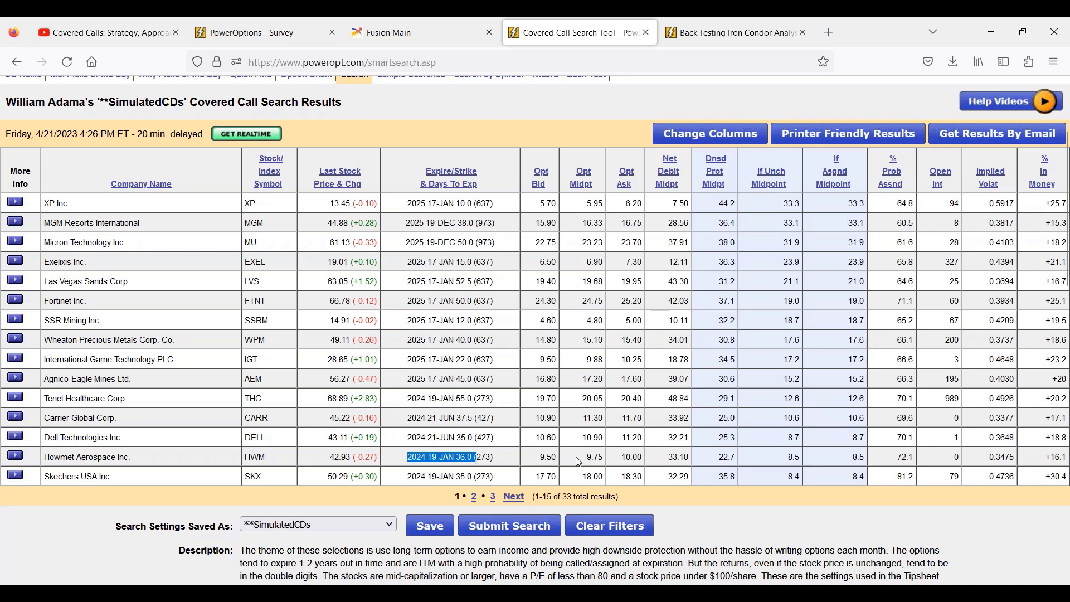
pyautogui.moveTo(580, 460); pyautogui.dragTo(605, 459)
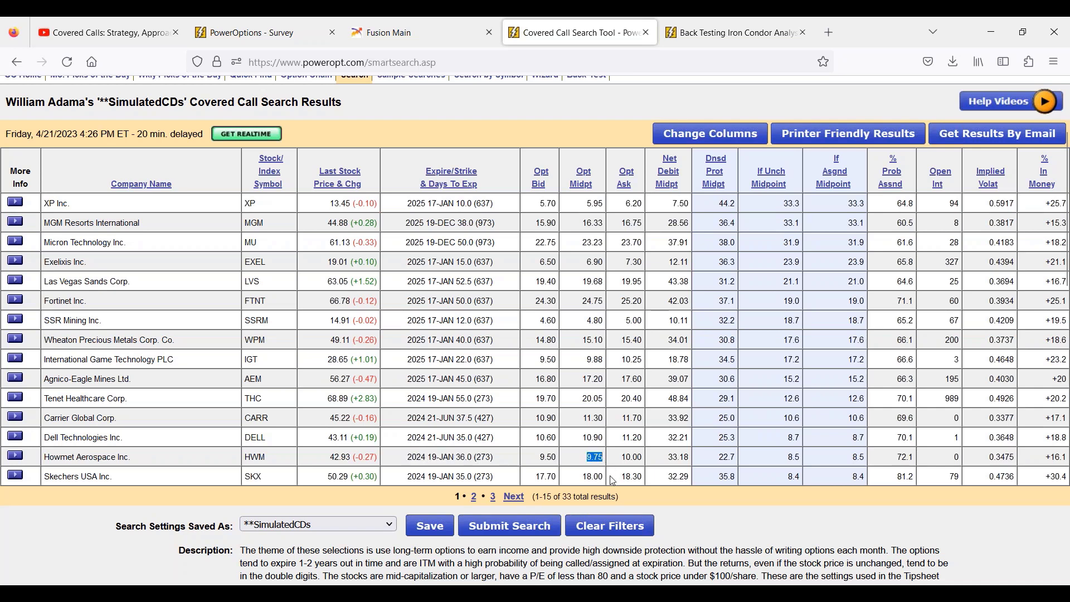
pyautogui.click(890, 467)
pyautogui.moveTo(891, 467); pyautogui.dragTo(914, 458)
pyautogui.moveTo(951, 457); pyautogui.dragTo(967, 456)
pyautogui.doubleClick(950, 399)
# Set the % Probability Assigned filter to greater than 75 and submit the covered call search.
pyautogui.scroll(-12, 921, 414)
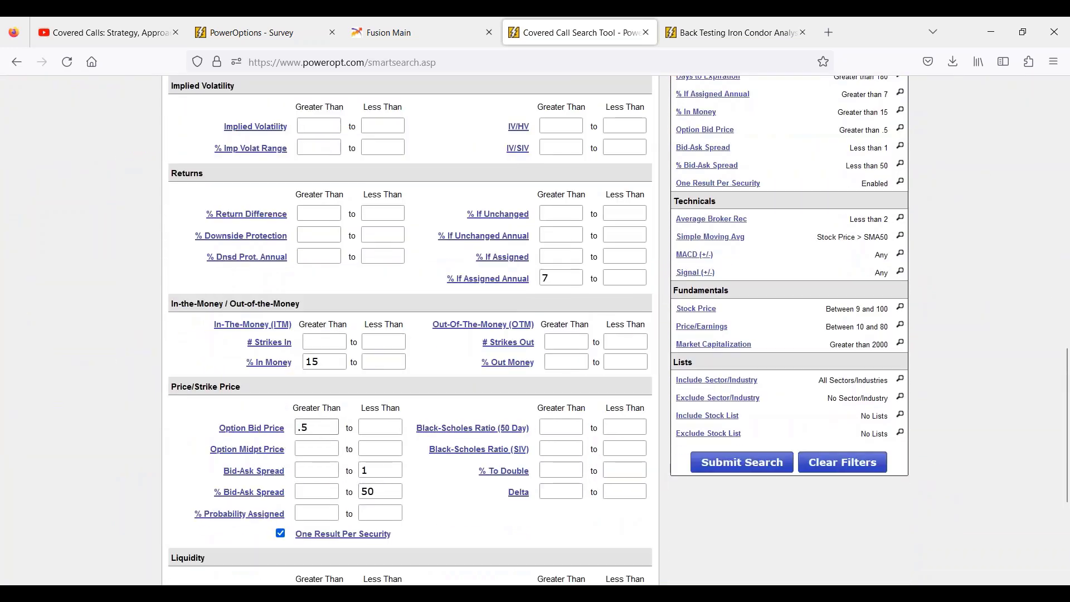
pyautogui.scroll(2, 535, 329)
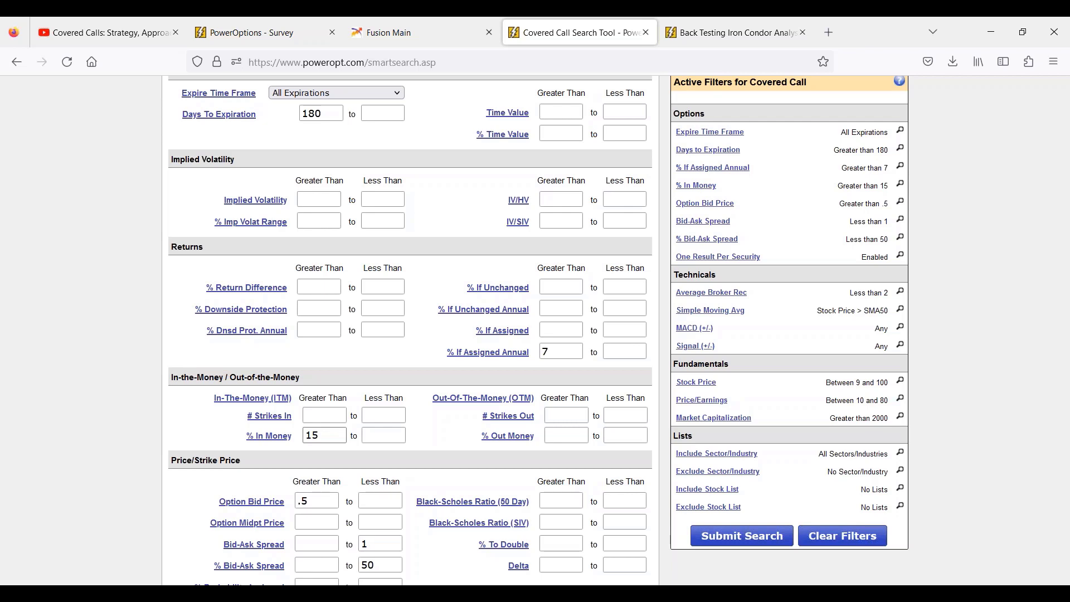
pyautogui.scroll(-3, 322, 422)
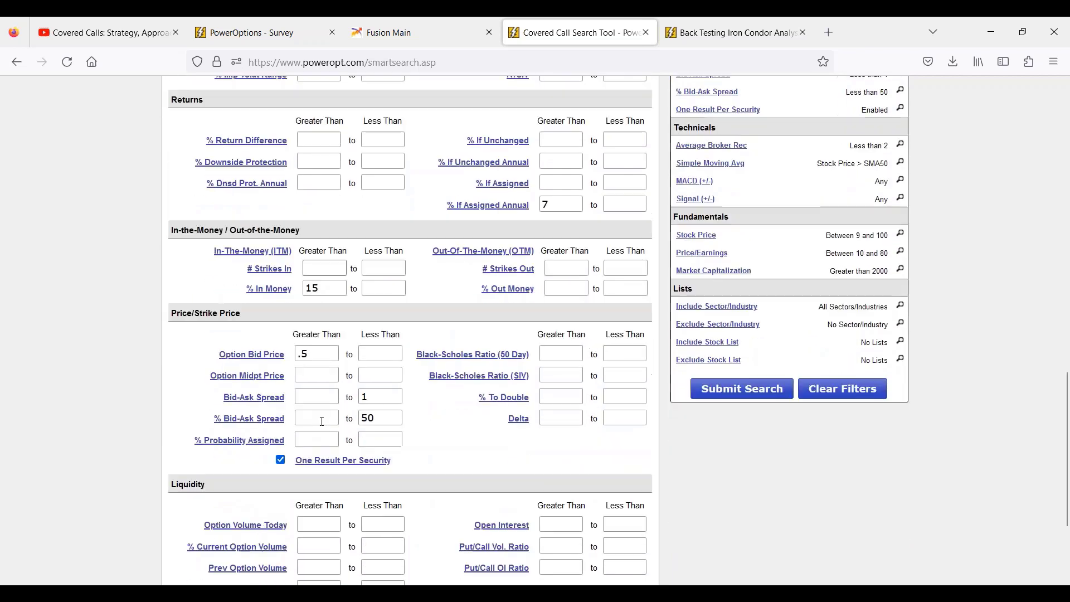
pyautogui.click(317, 443)
pyautogui.write('7')
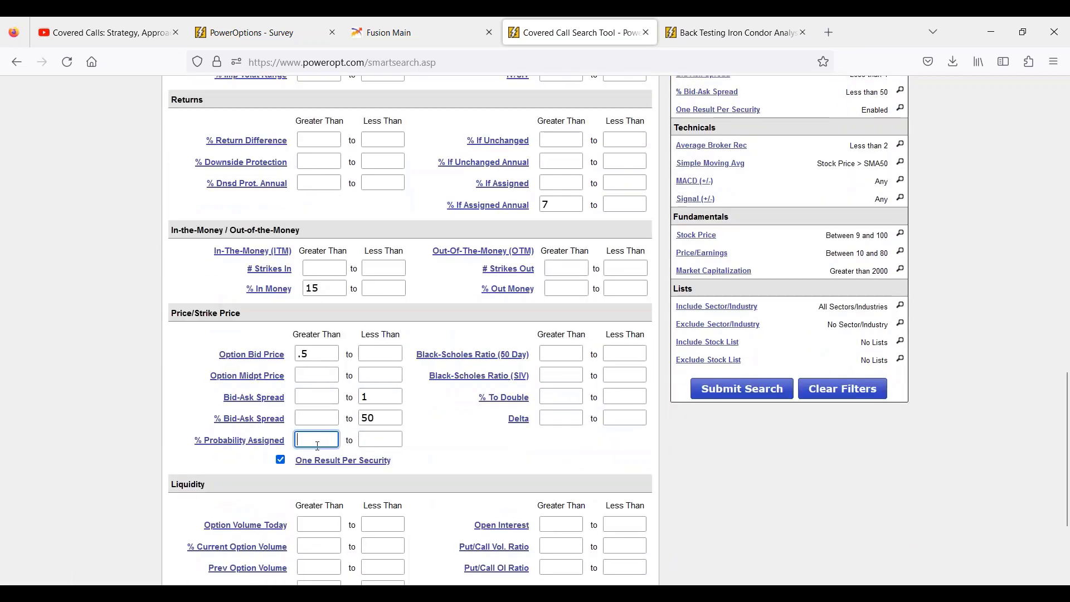
pyautogui.write('5')
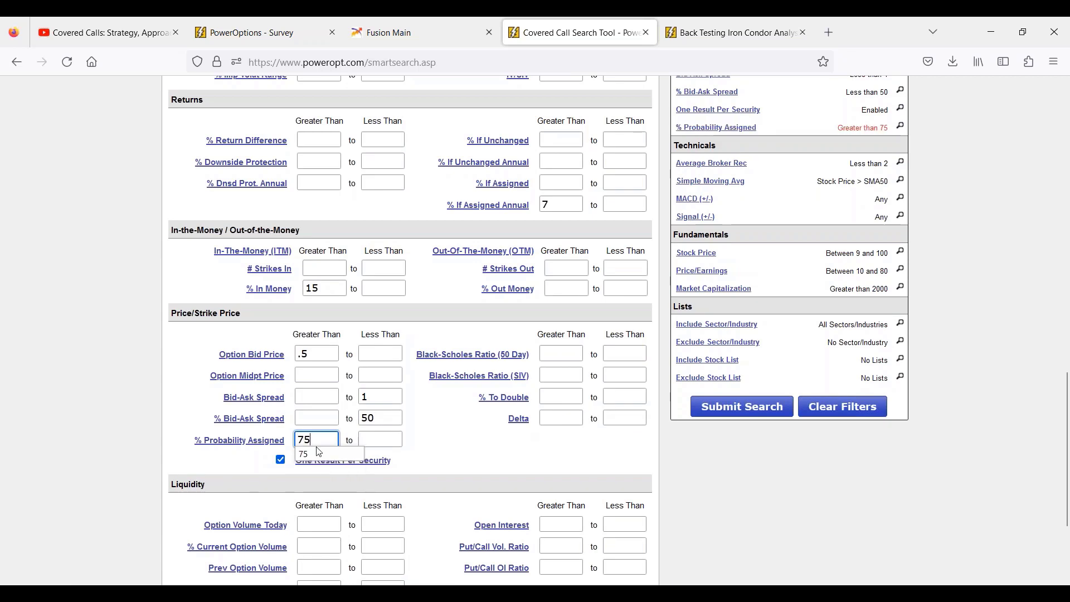
pyautogui.click(724, 407)
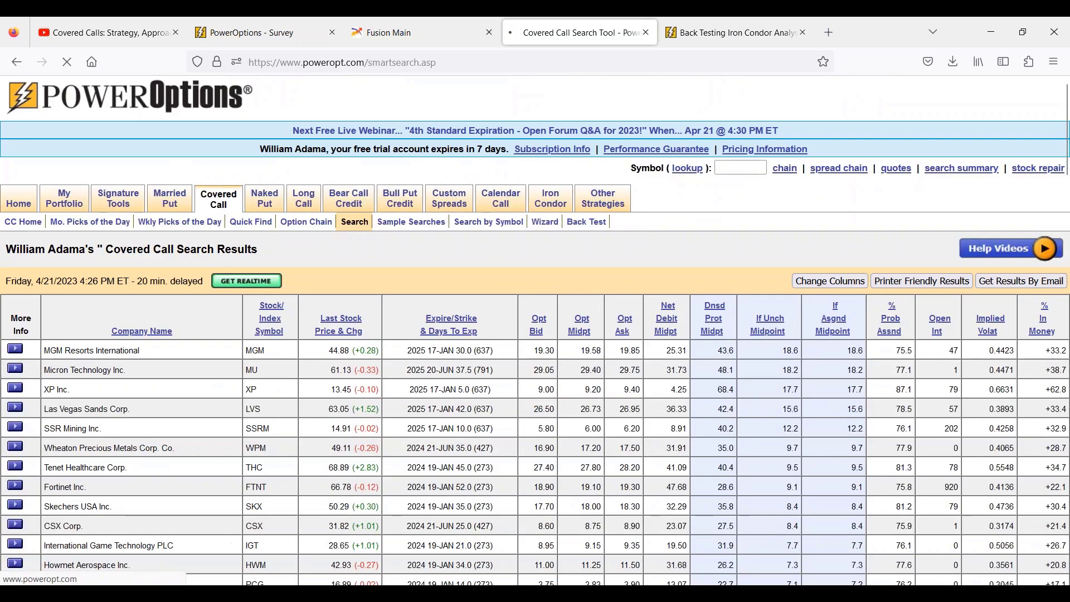
# Check the open interest values of the first several positions in the refined search results.
pyautogui.scroll(-3, 530, 488)
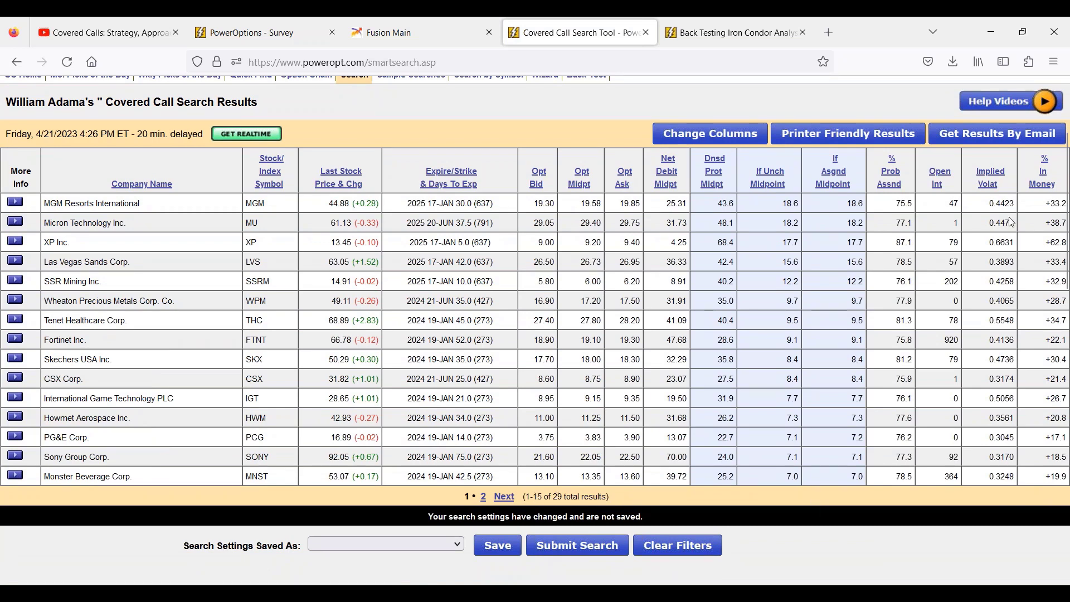
pyautogui.doubleClick(949, 204)
pyautogui.doubleClick(953, 224)
pyautogui.doubleClick(953, 243)
pyautogui.click(954, 264)
pyautogui.doubleClick(951, 282)
pyautogui.click(945, 309)
# Set the Open Interest filter to greater than 5, resubmit the covered call search, and view its results.
pyautogui.scroll(-10, 912, 456)
pyautogui.scroll(10, 584, 426)
pyautogui.scroll(-10, 537, 473)
pyautogui.scroll(-4, 535, 467)
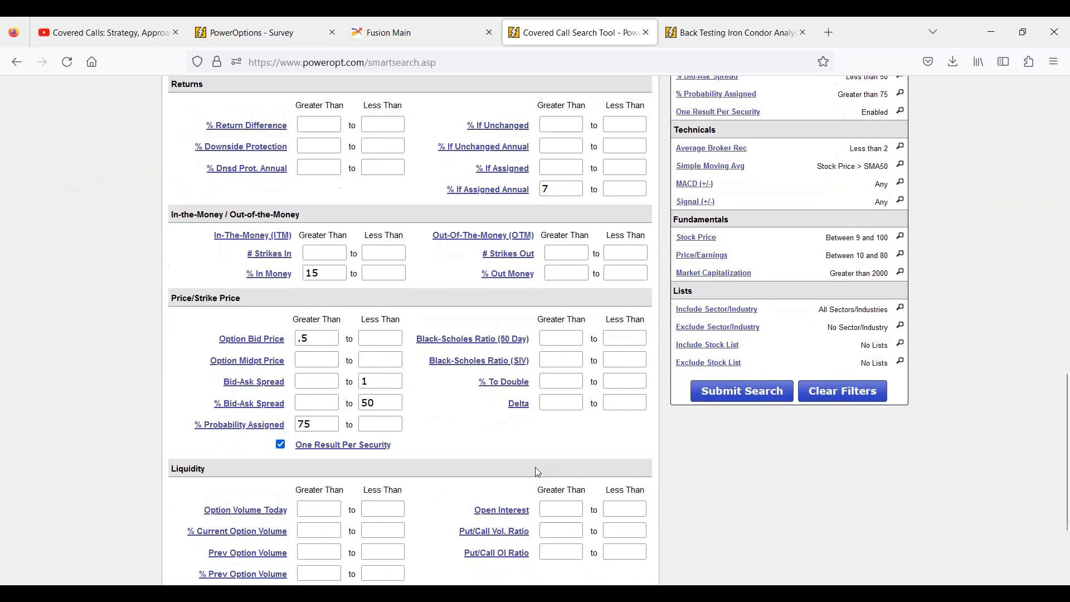
pyautogui.click(562, 432)
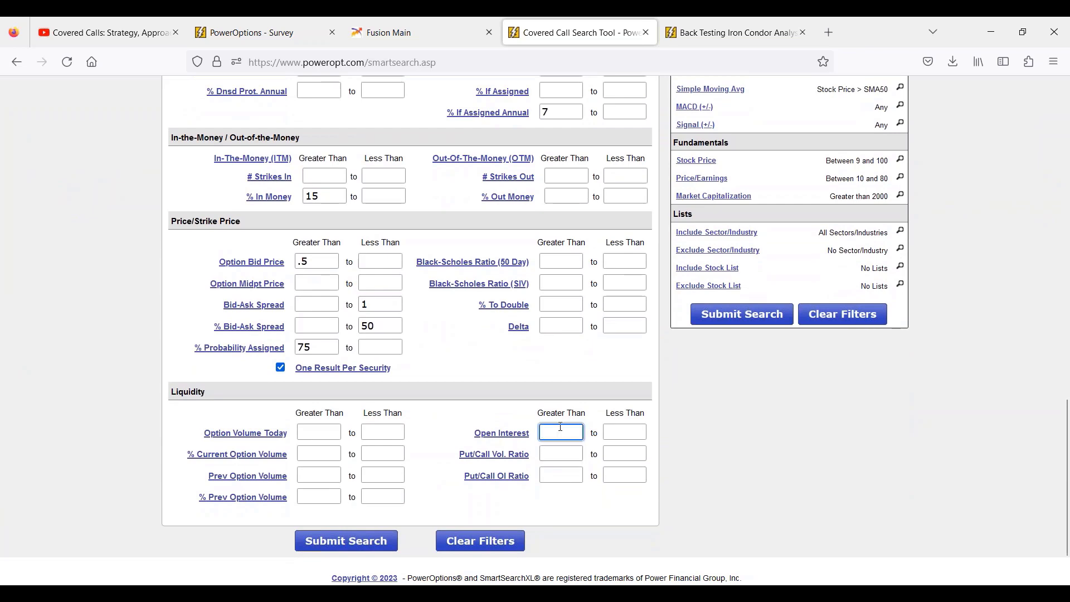
pyautogui.write('5')
pyautogui.click(747, 335)
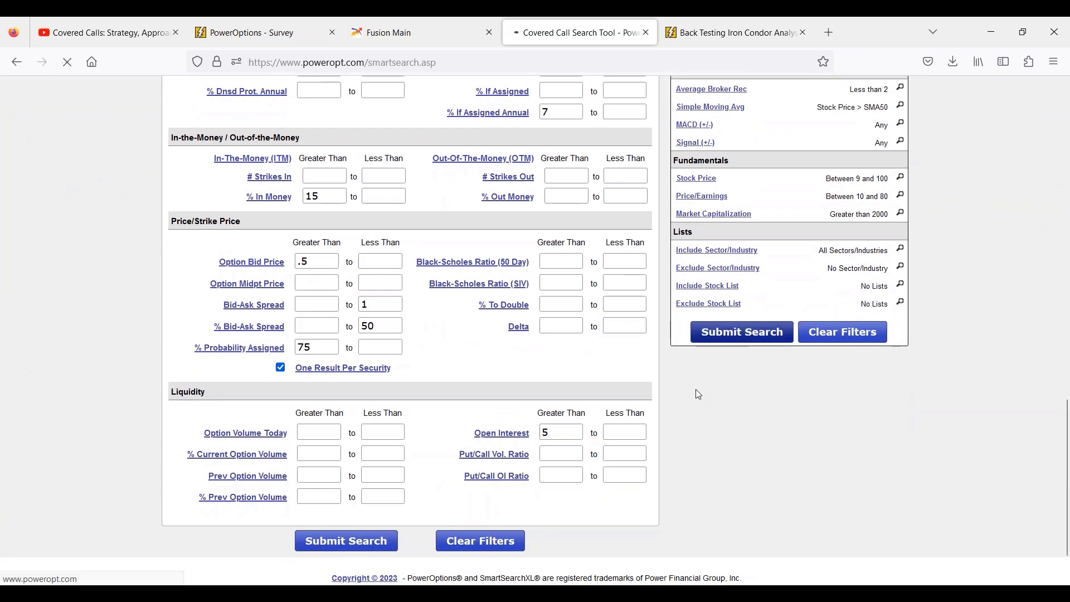
pyautogui.scroll(-2, 682, 393)
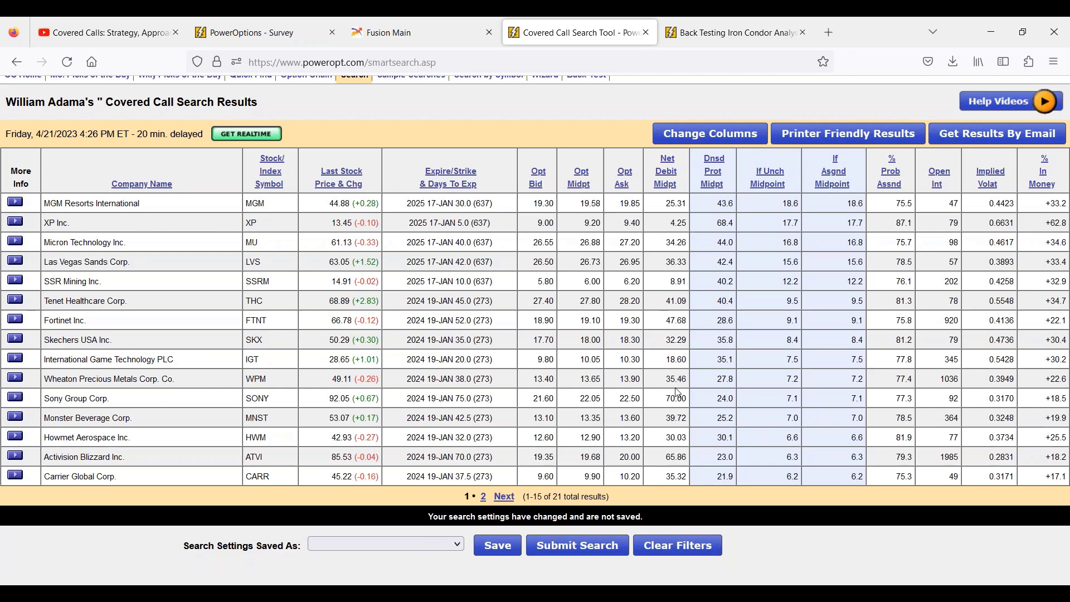
# Review the option filters down to the One Result Per Security setting, and return to the search results.
pyautogui.scroll(-6, 678, 393)
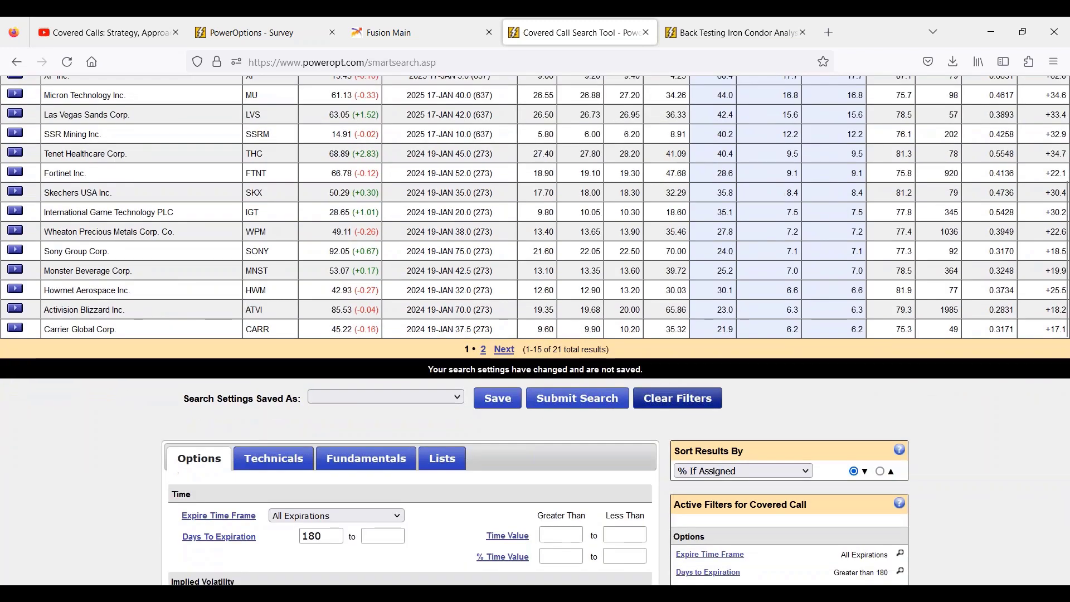
pyautogui.scroll(-6, 665, 398)
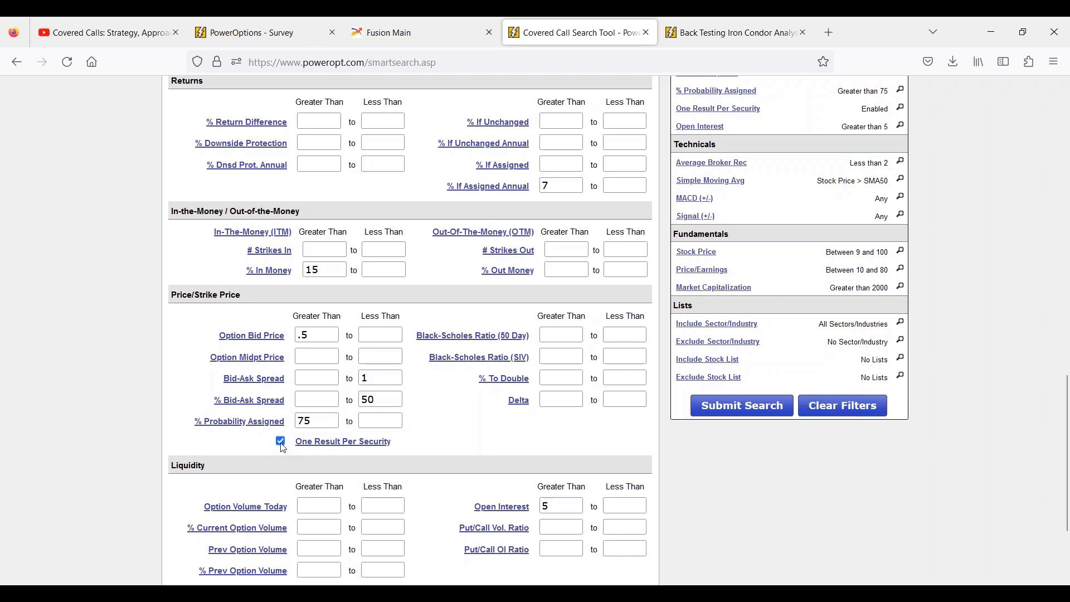
pyautogui.scroll(10, 283, 448)
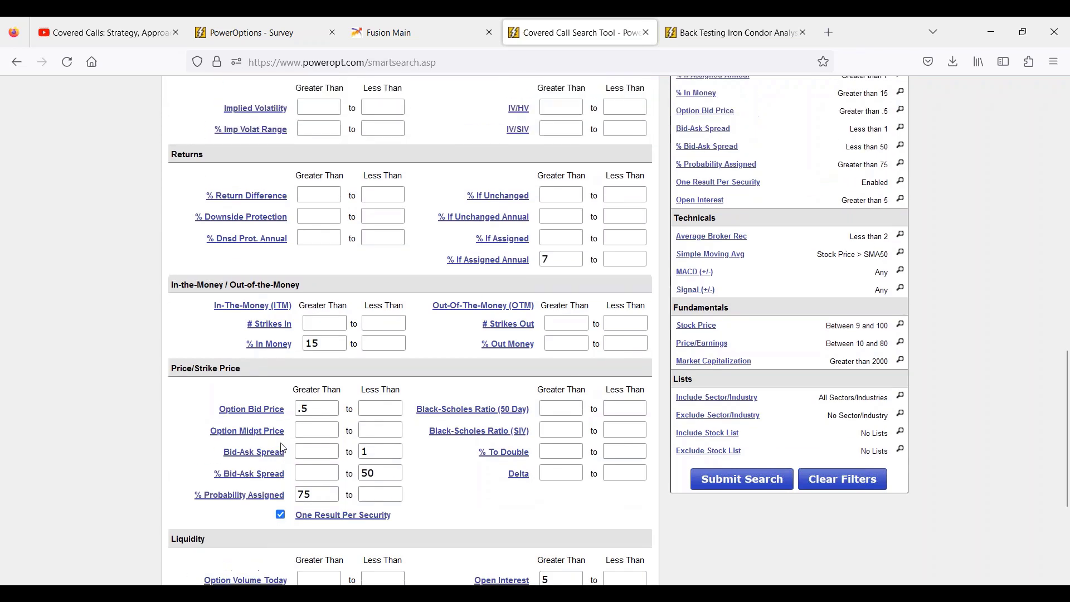
pyautogui.scroll(5, 287, 384)
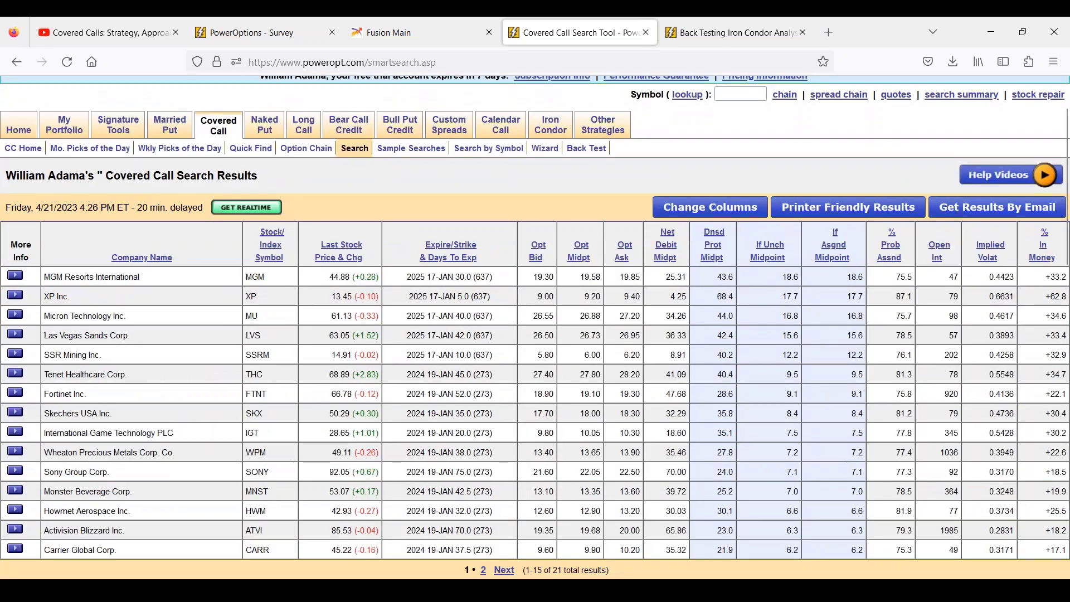
# Examine Wheaton Precious Metals' stock price, expiration, strike, downside protection, assigned return and days to expiration.
pyautogui.scroll(-2, 287, 384)
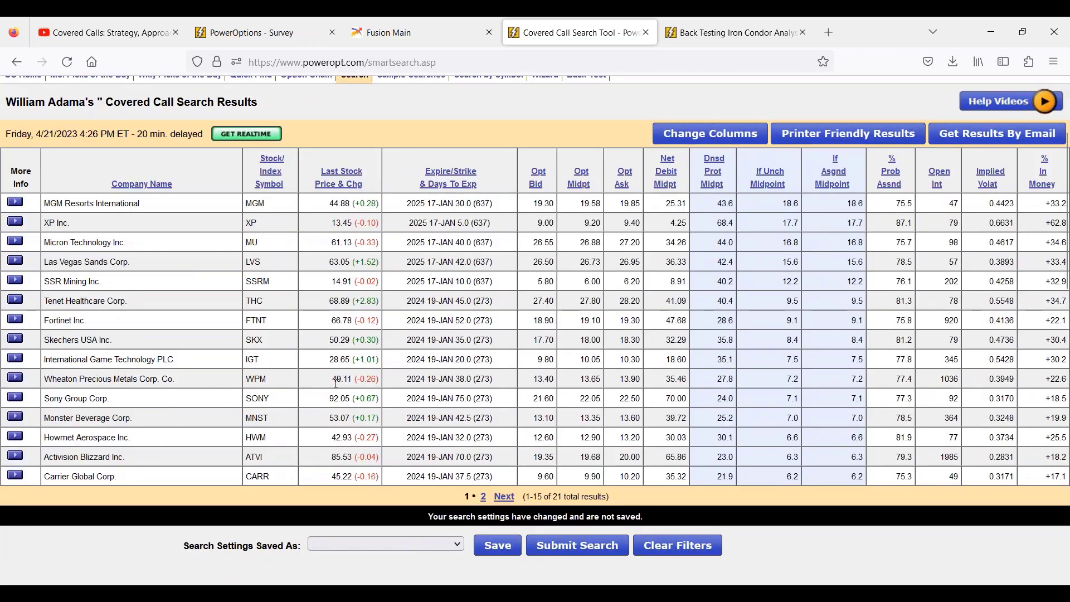
pyautogui.moveTo(334, 382); pyautogui.dragTo(347, 383)
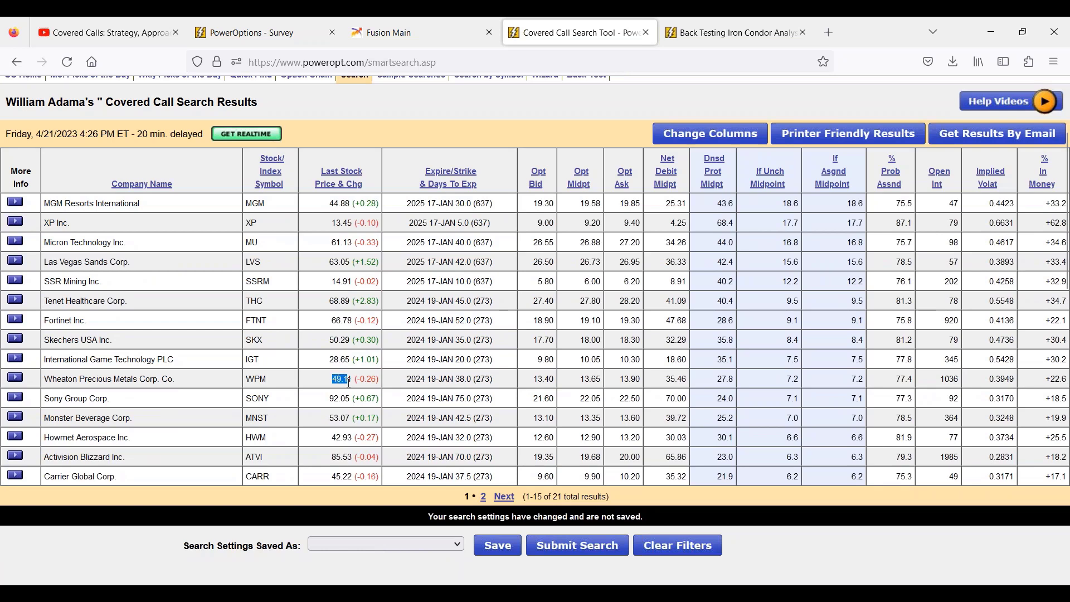
pyautogui.click(476, 379)
pyautogui.moveTo(410, 382); pyautogui.dragTo(472, 381)
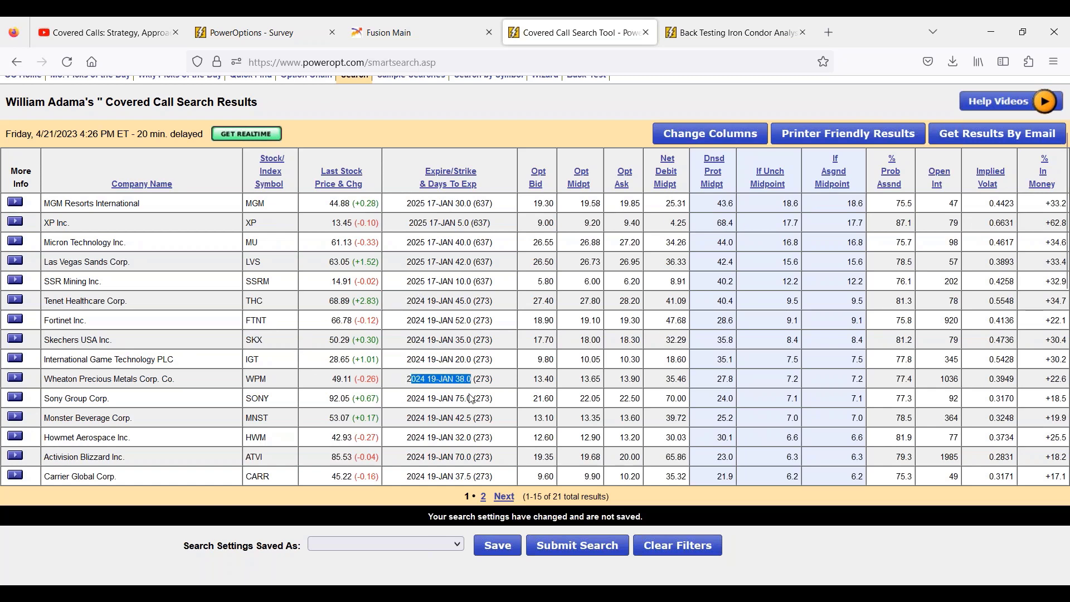
pyautogui.moveTo(715, 384); pyautogui.dragTo(735, 381)
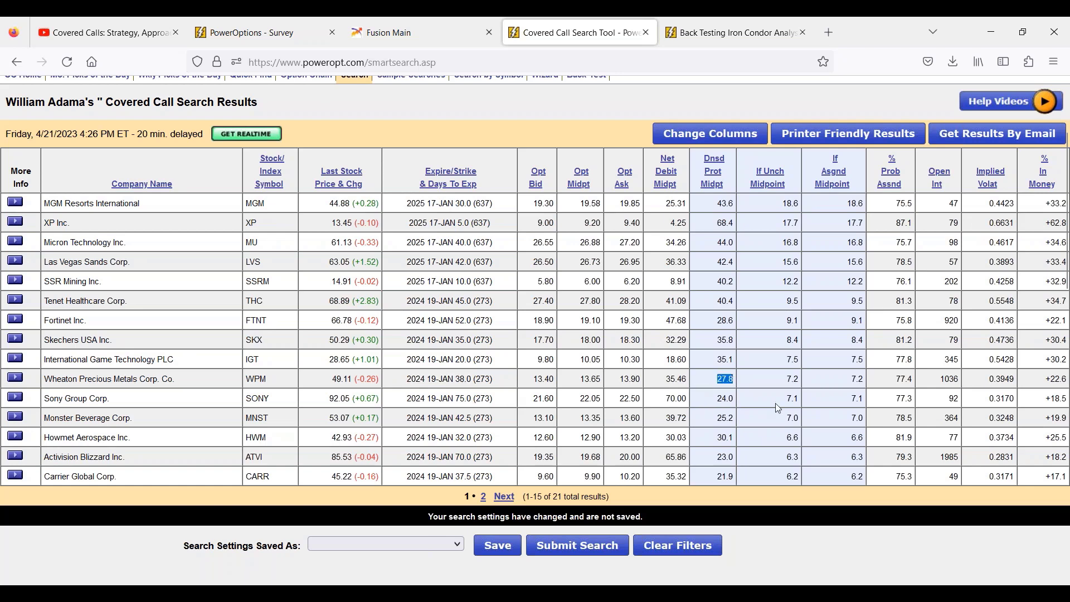
pyautogui.moveTo(850, 383); pyautogui.dragTo(868, 382)
pyautogui.moveTo(471, 384); pyautogui.dragTo(493, 384)
pyautogui.moveTo(455, 379); pyautogui.dragTo(523, 386)
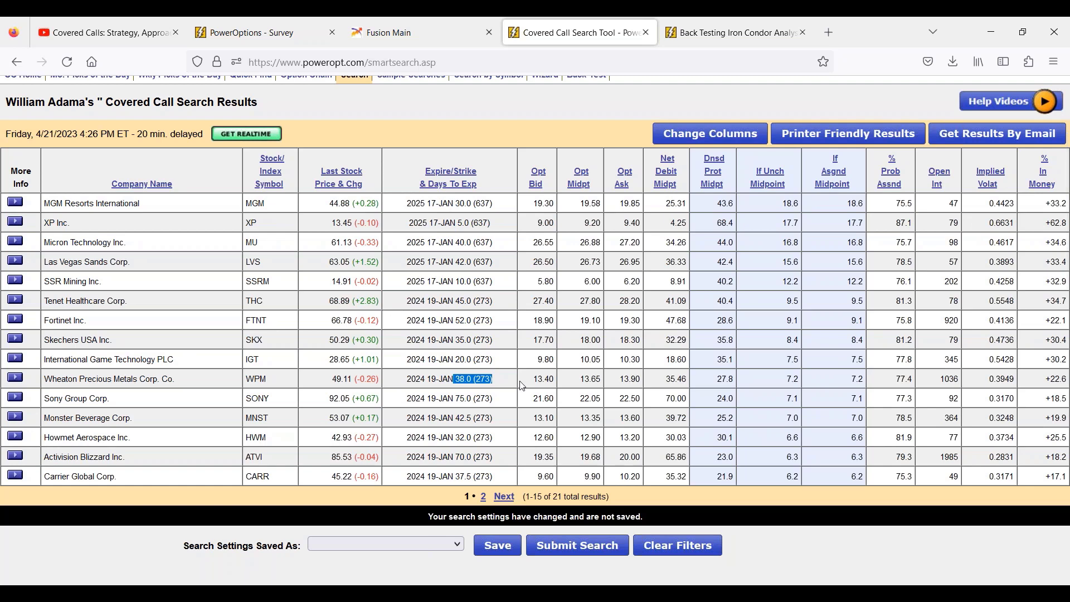
pyautogui.scroll(-1, 523, 386)
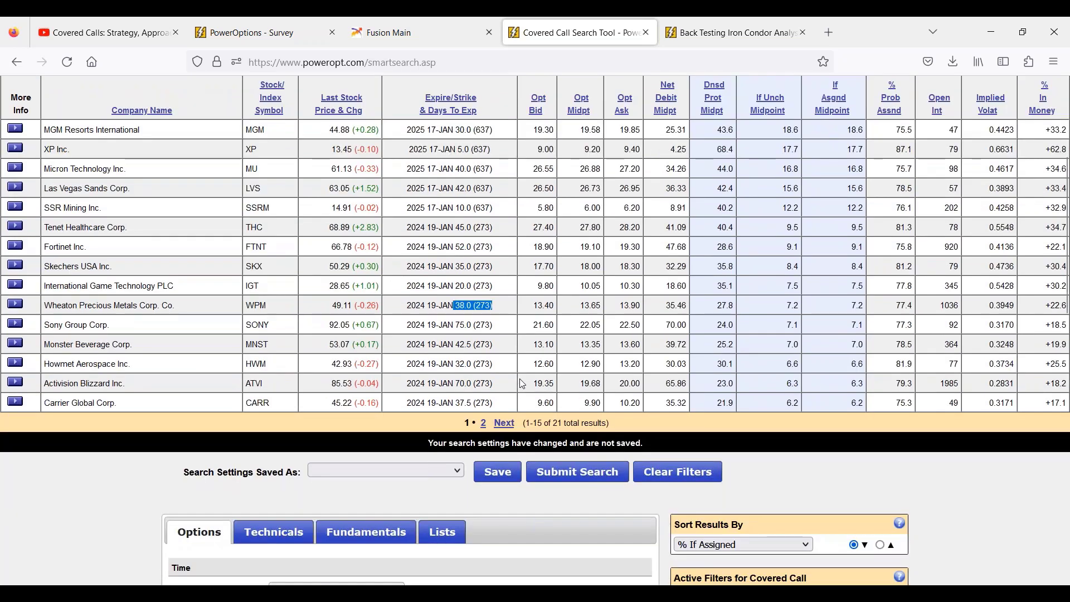
pyautogui.scroll(1, 522, 384)
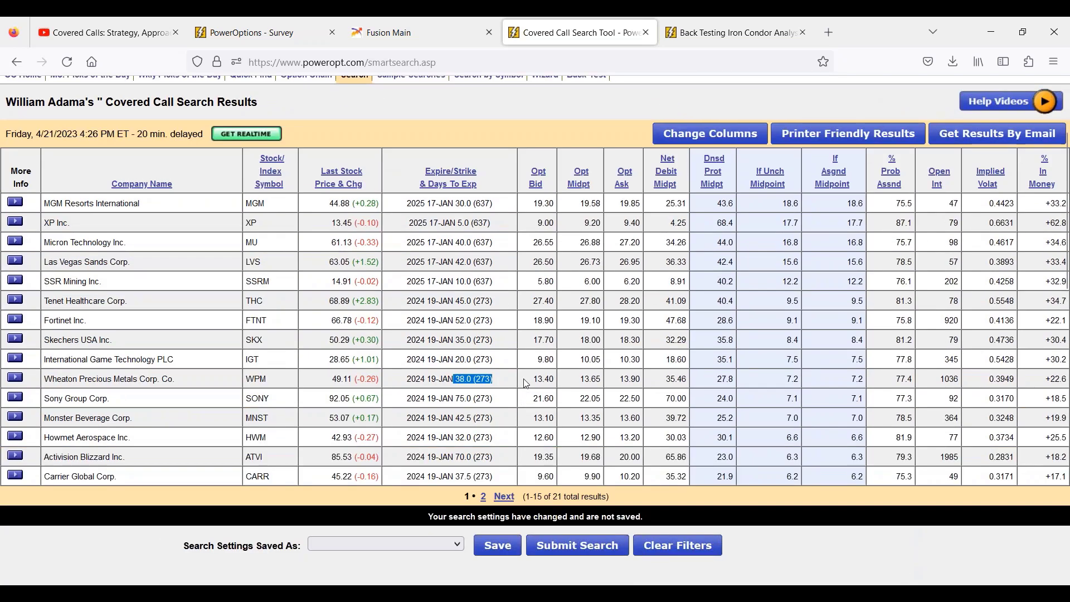
pyautogui.click(523, 384)
# Turn off One Result Per Security and resubmit the covered call search.
pyautogui.scroll(-4, 460, 417)
pyautogui.scroll(-10, 459, 417)
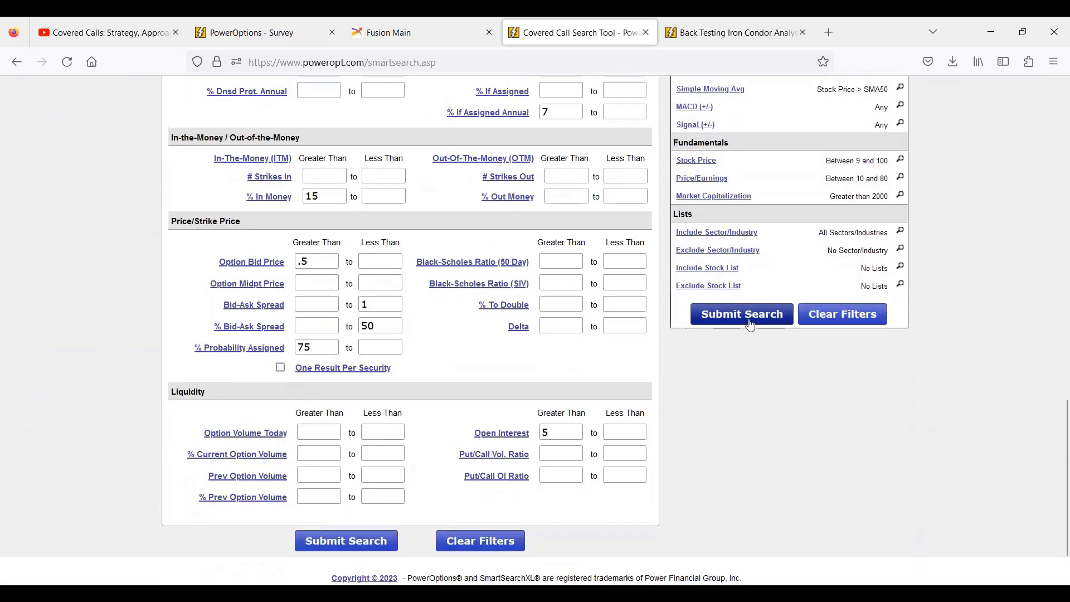
pyautogui.scroll(10, 408, 352)
pyautogui.scroll(2, 409, 355)
pyautogui.scroll(-10, 409, 354)
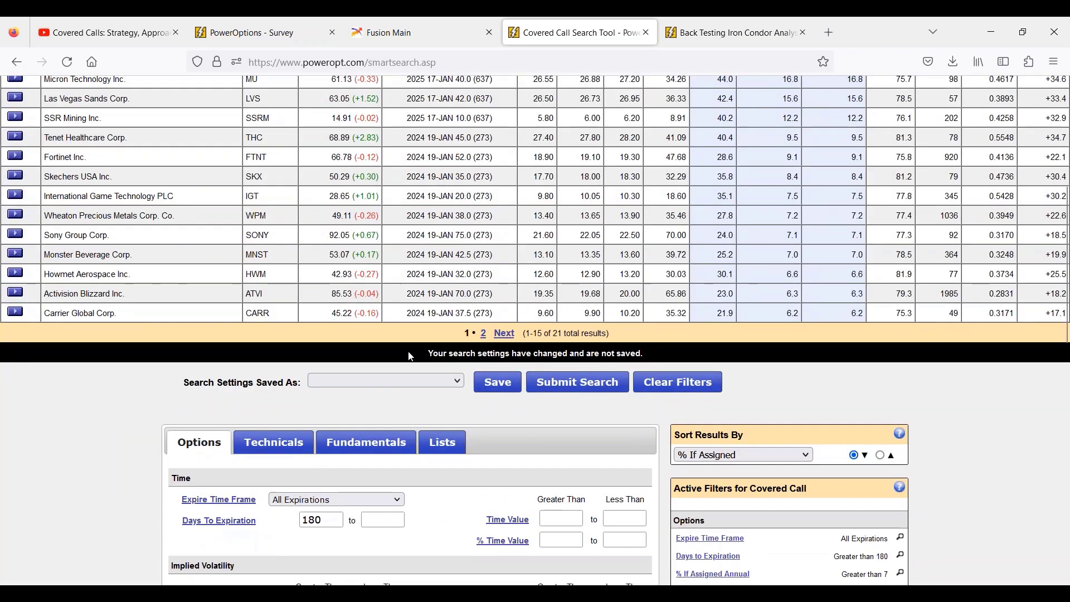
pyautogui.click(703, 393)
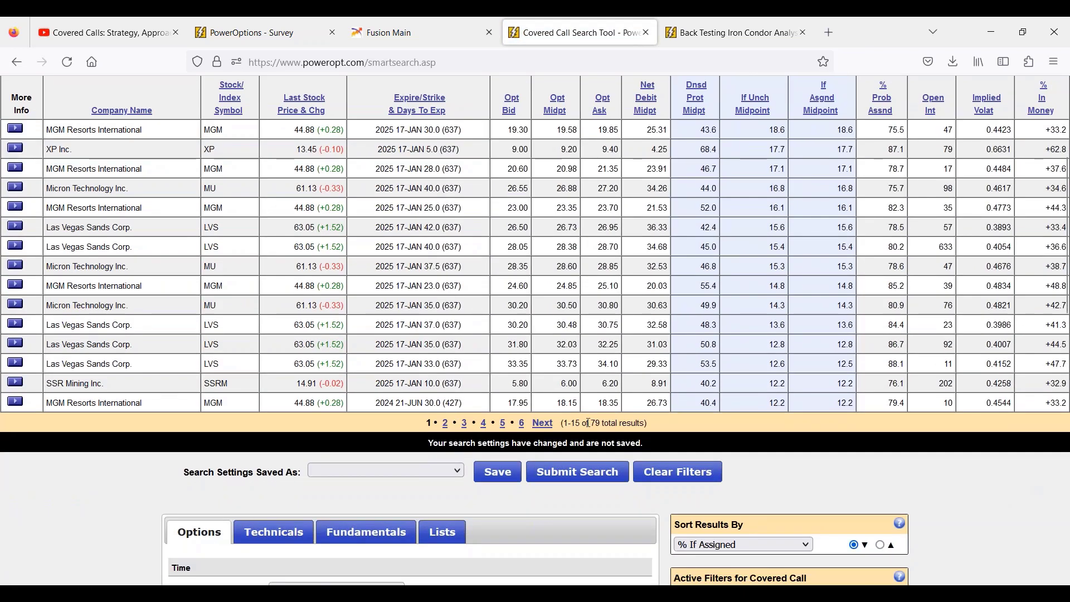
# Check the total result count, the repeated Micron and Las Vegas Sands entries, and the assigned return and downside protection of the Las Vegas Sands 33.0 strike.
pyautogui.moveTo(587, 423); pyautogui.dragTo(624, 421)
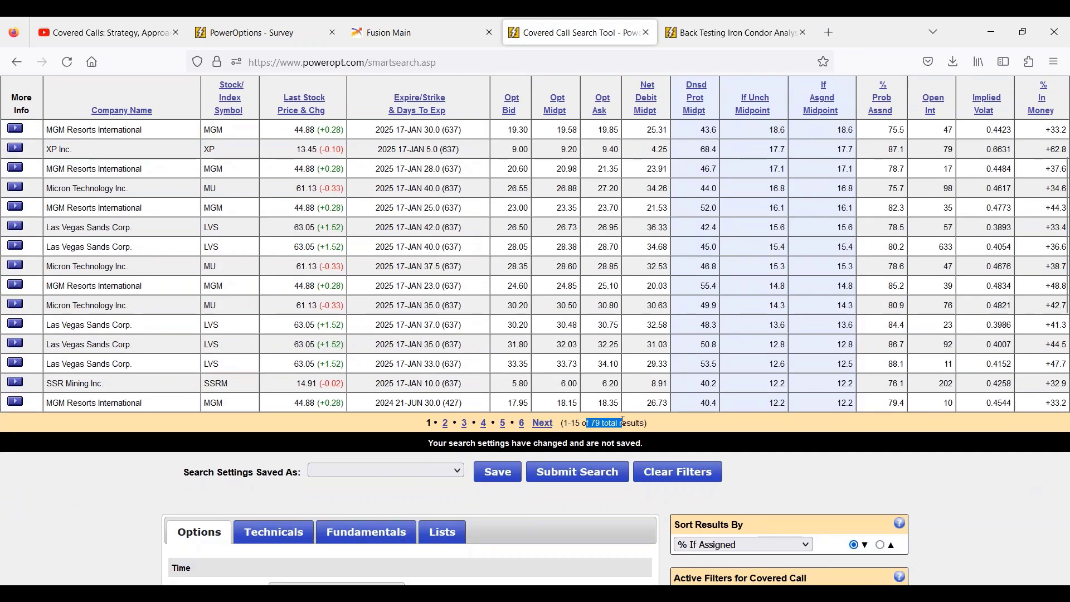
pyautogui.doubleClick(214, 345)
pyautogui.doubleClick(214, 306)
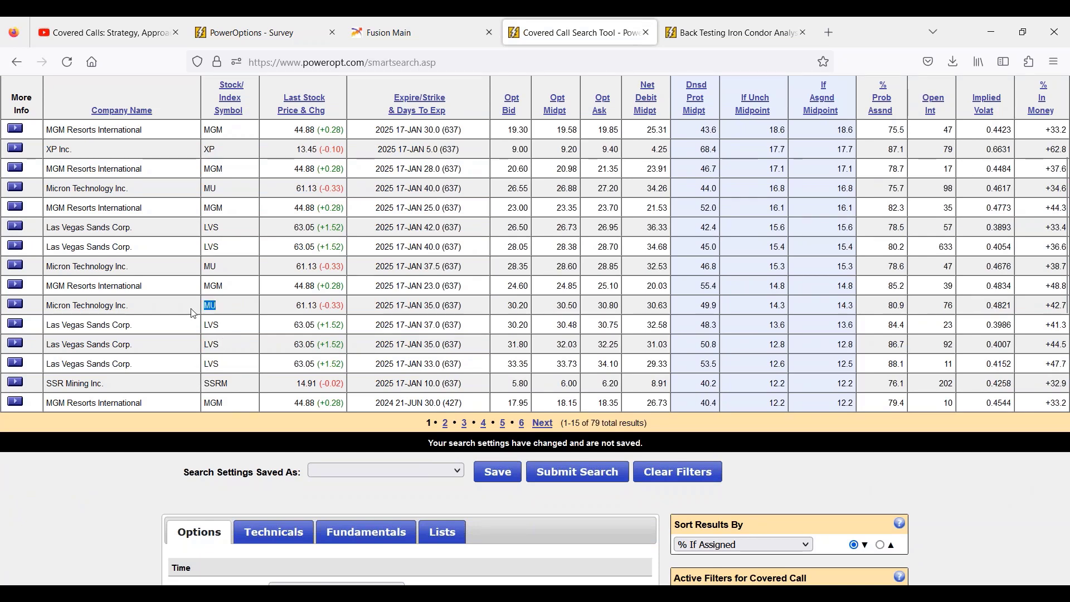
pyautogui.moveTo(390, 327); pyautogui.dragTo(469, 374)
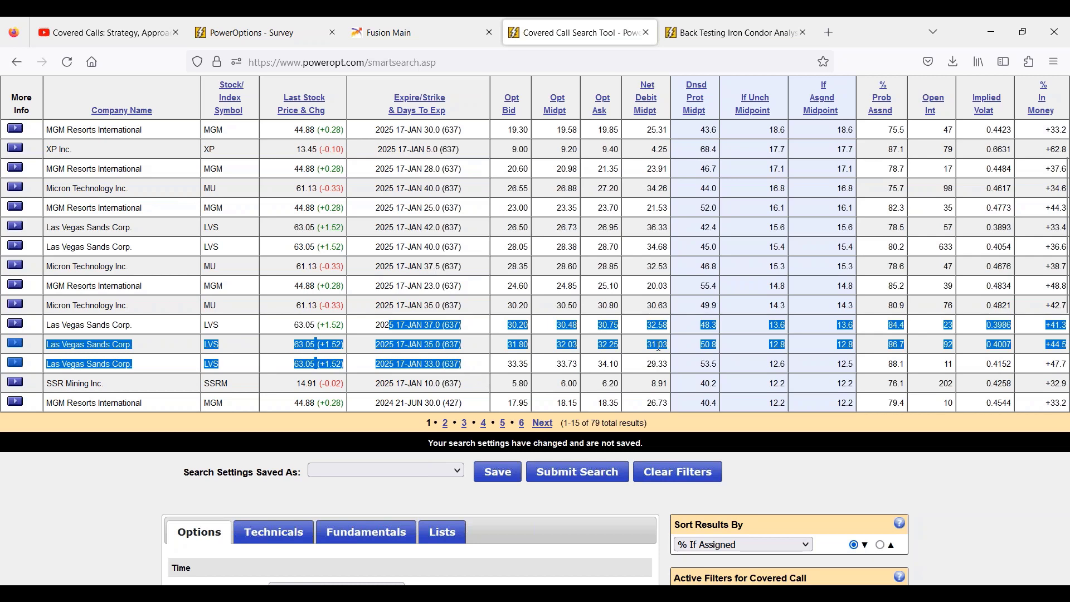
pyautogui.click(761, 376)
pyautogui.doubleClick(843, 365)
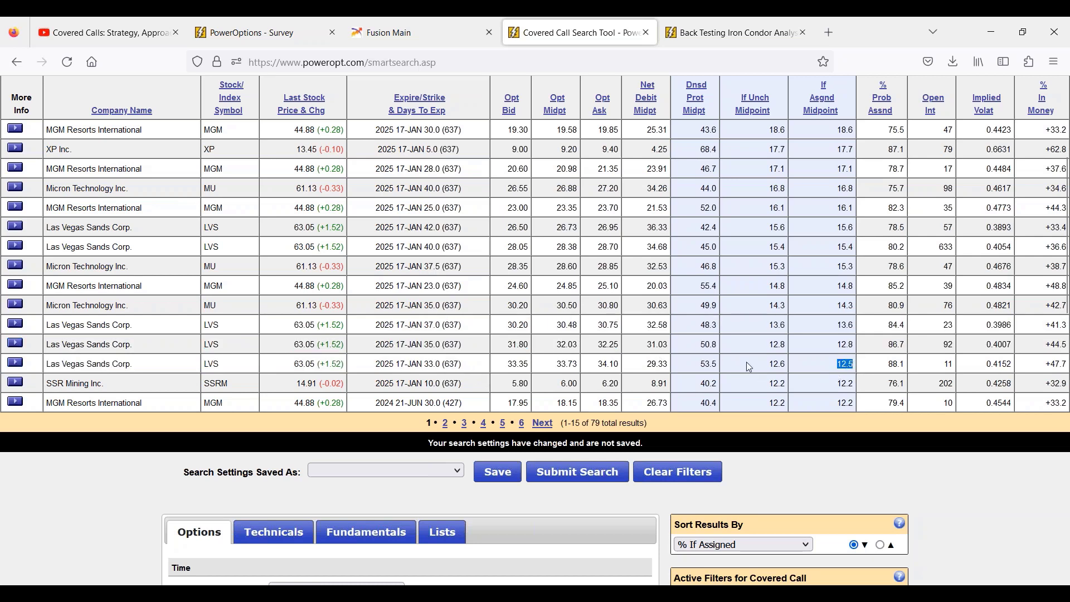
pyautogui.moveTo(709, 367); pyautogui.dragTo(730, 371)
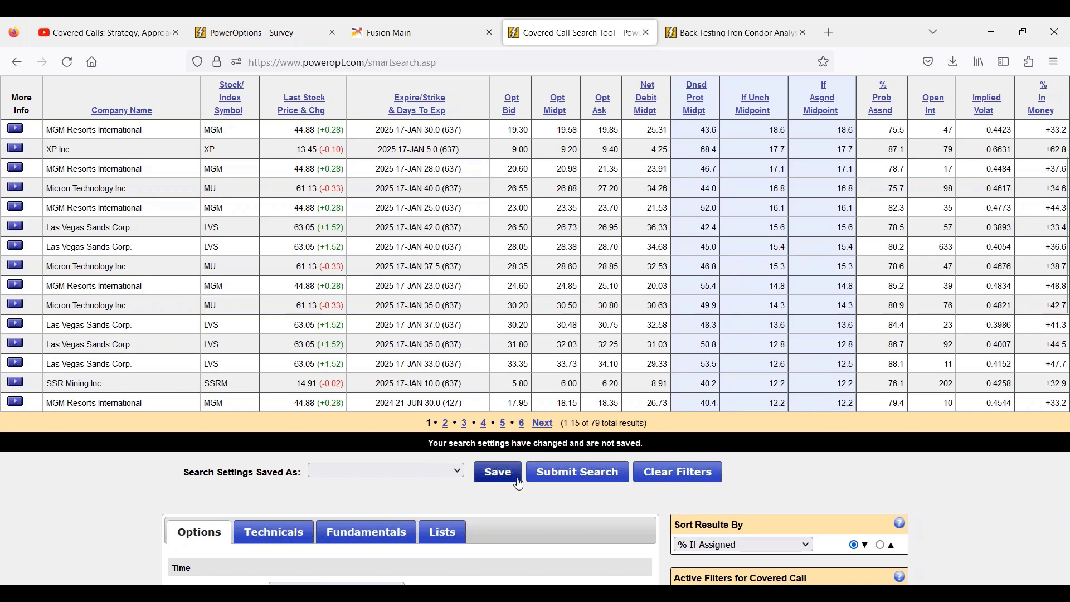
# Review the % Probability Assigned, Open Interest and One Result Per Security filter settings.
pyautogui.scroll(-7, 493, 457)
pyautogui.scroll(-3, 494, 457)
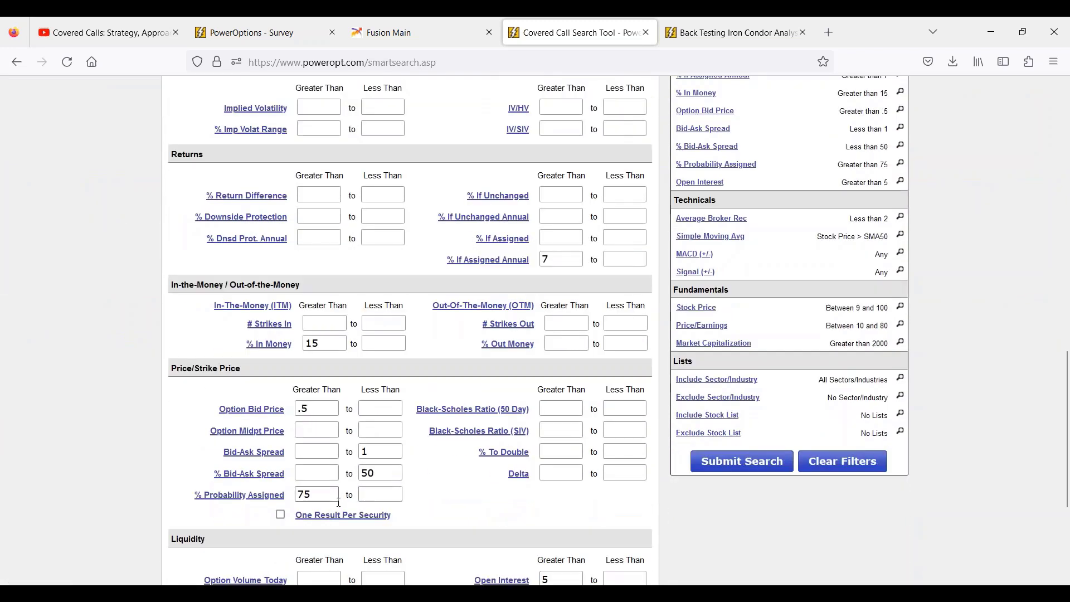
pyautogui.doubleClick(312, 495)
pyautogui.scroll(1, 485, 517)
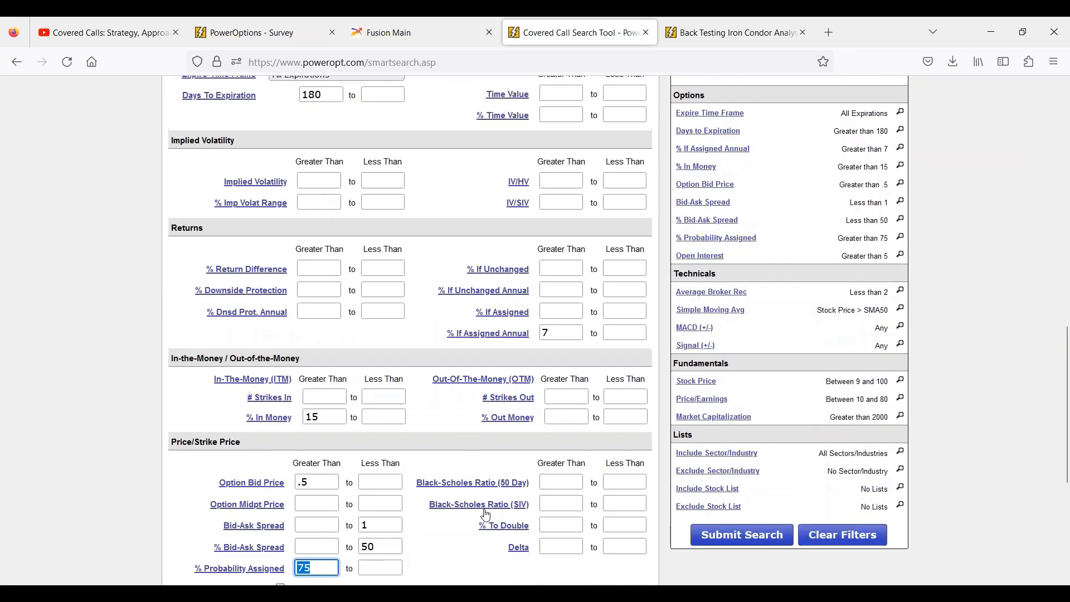
pyautogui.moveTo(484, 514)
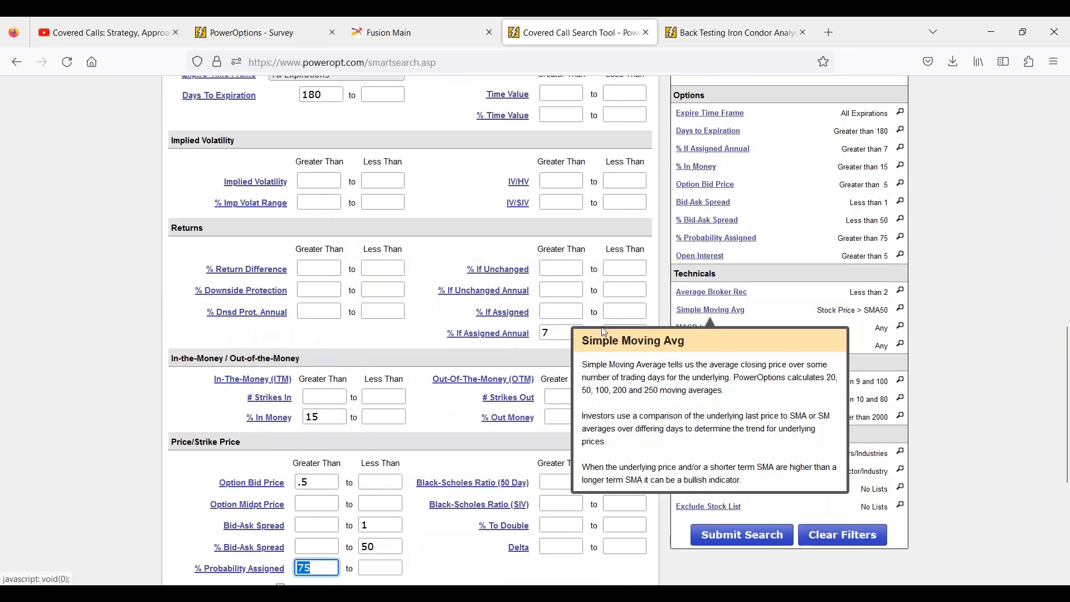
pyautogui.scroll(-2, 530, 333)
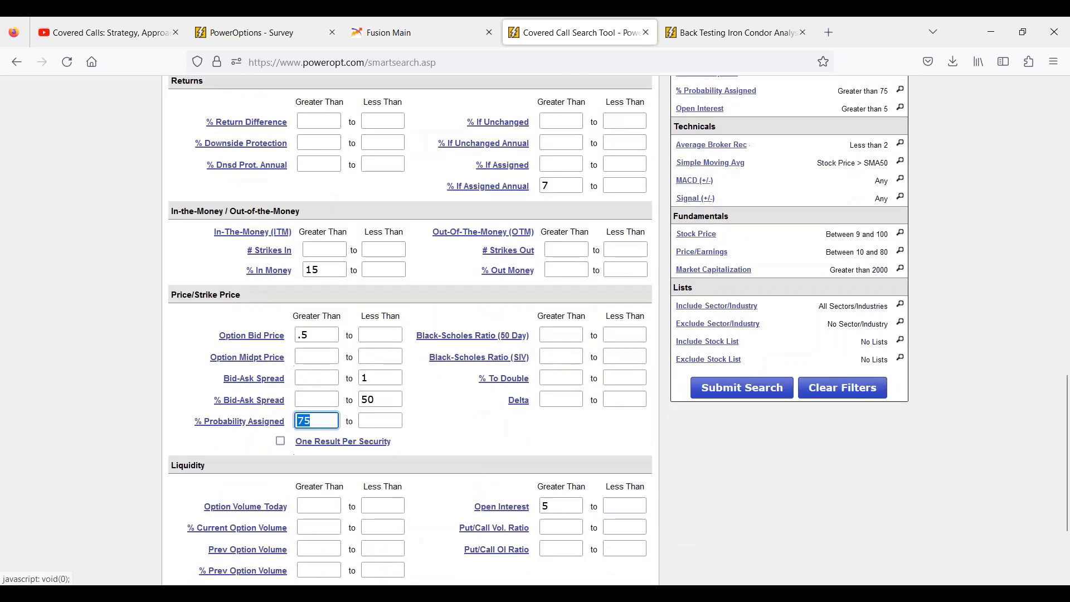
pyautogui.click(560, 505)
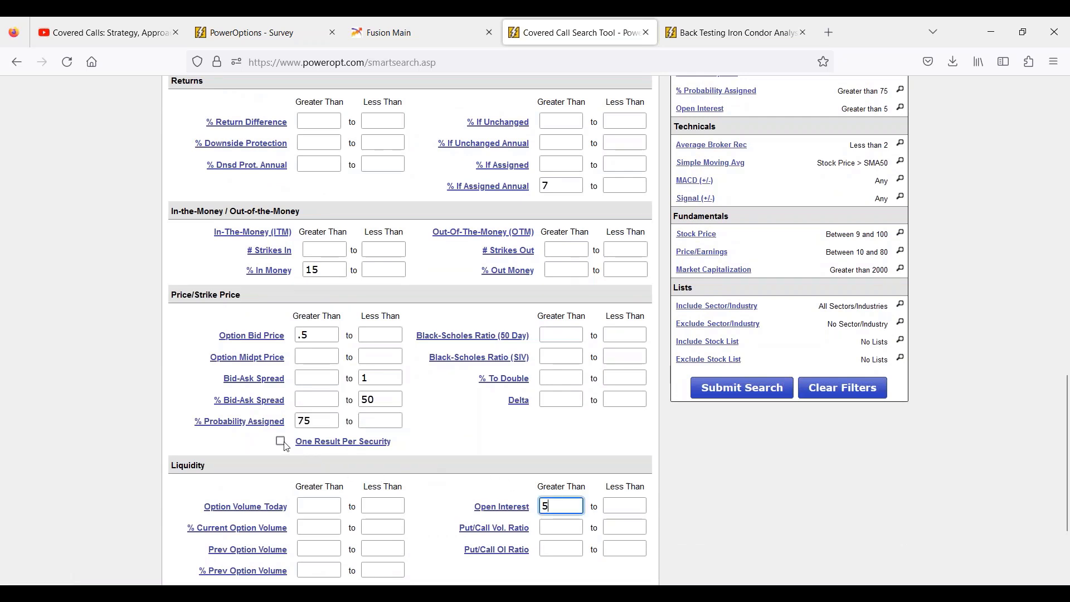
pyautogui.moveTo(481, 378)
pyautogui.scroll(1, 481, 380)
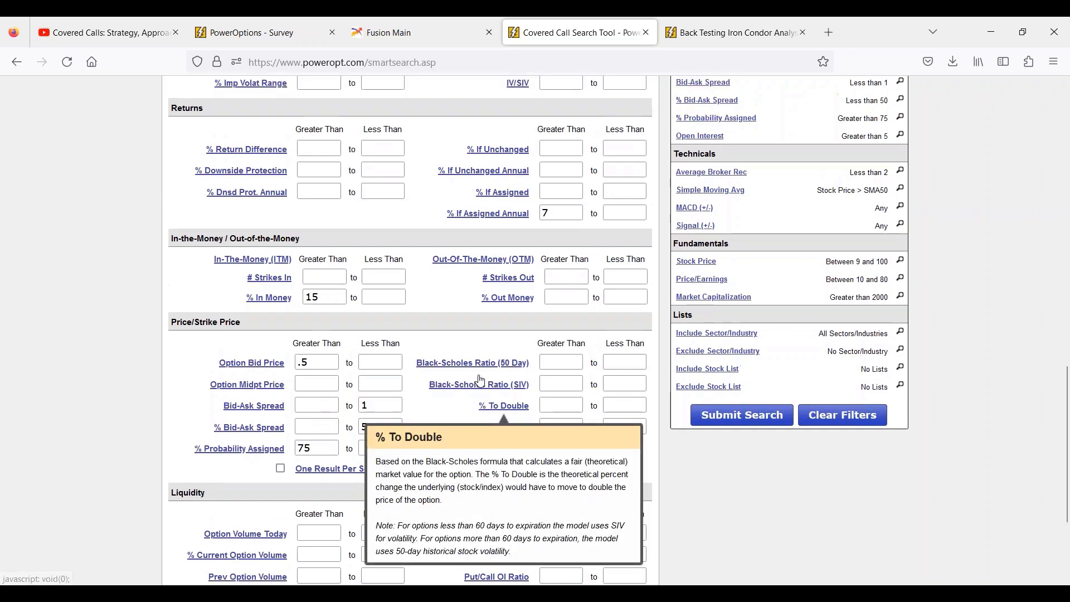
# Save the search as "Simulated CD Plus" with the description "Higher Prob. and 5 Open interest min.".
pyautogui.scroll(7, 480, 379)
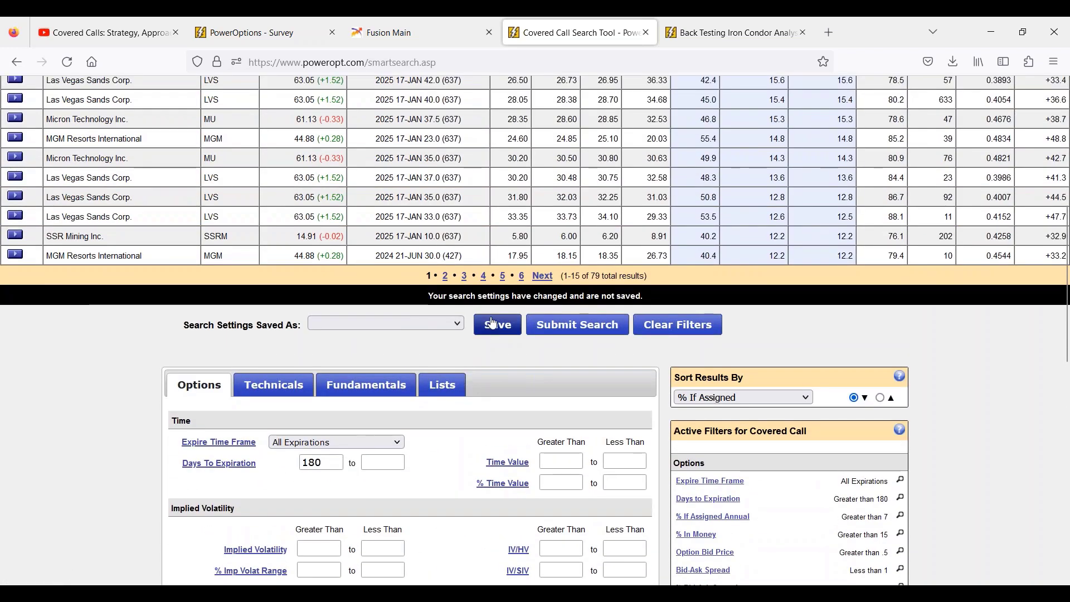
pyautogui.click(493, 323)
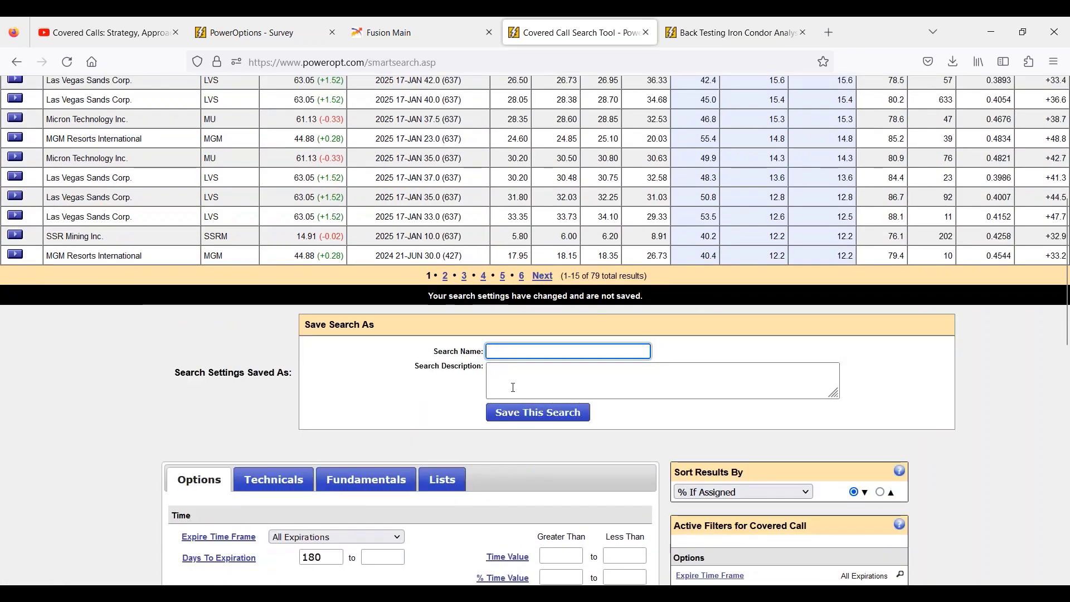
pyautogui.write('Simulated')
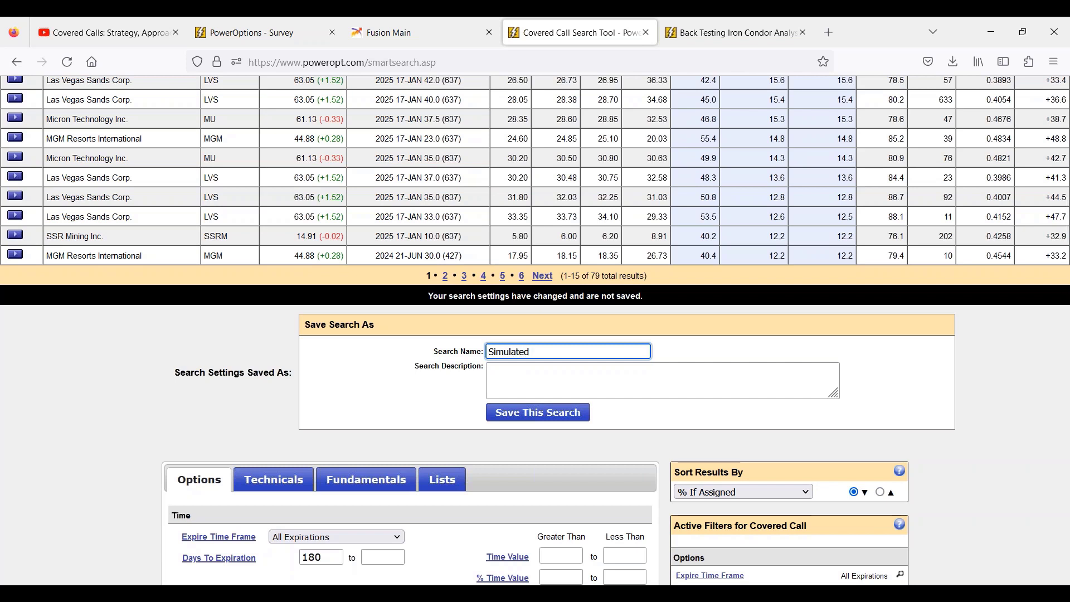
pyautogui.write(' CD Plus')
pyautogui.click(520, 381)
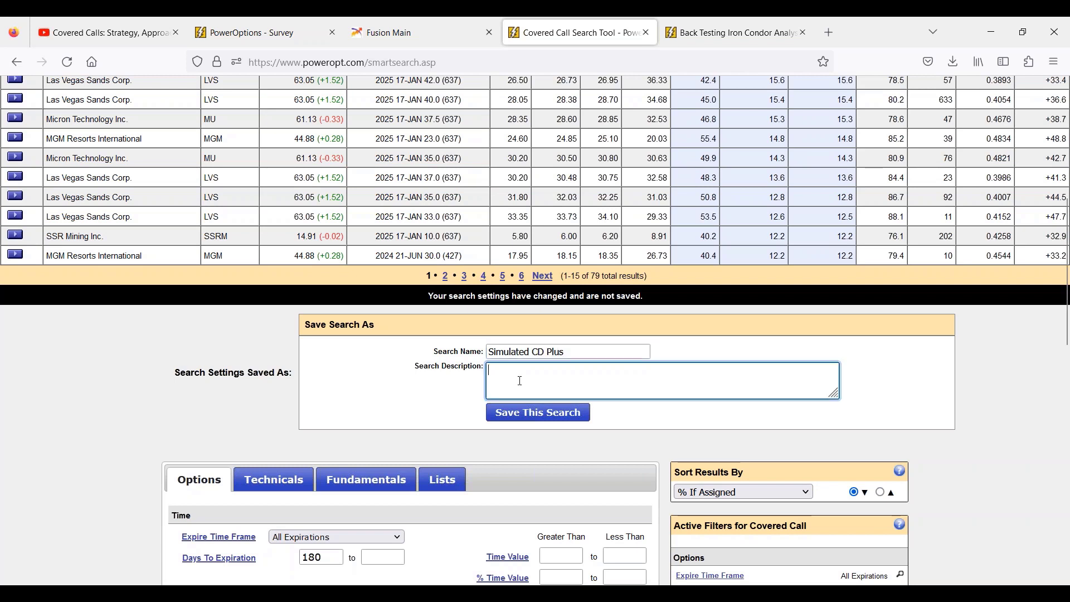
pyautogui.write('Higher Prob. and 5 ')
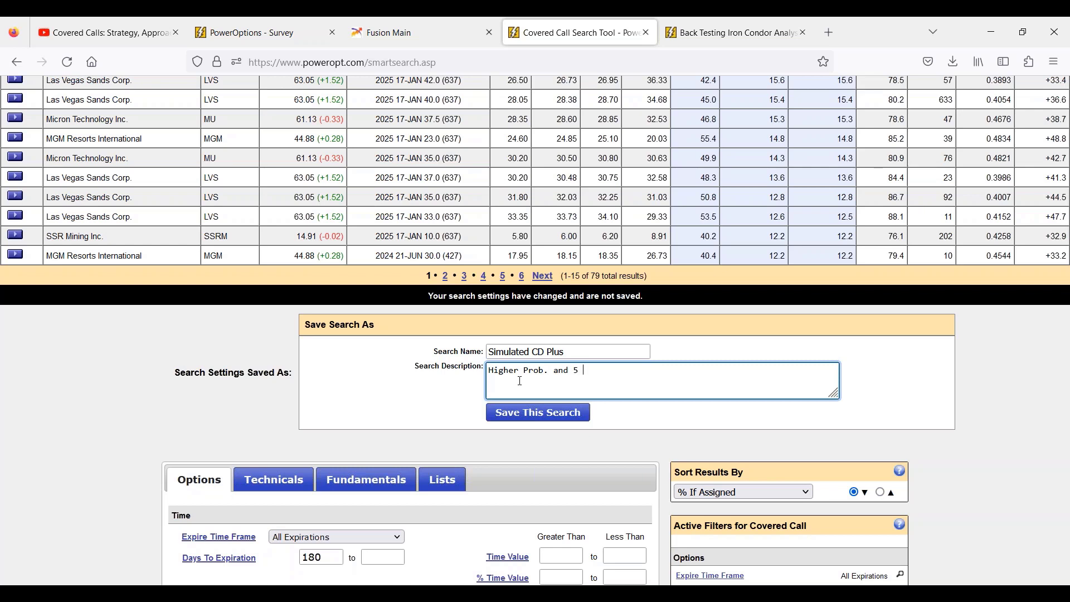
pyautogui.write('Open interest min.')
pyautogui.click(530, 412)
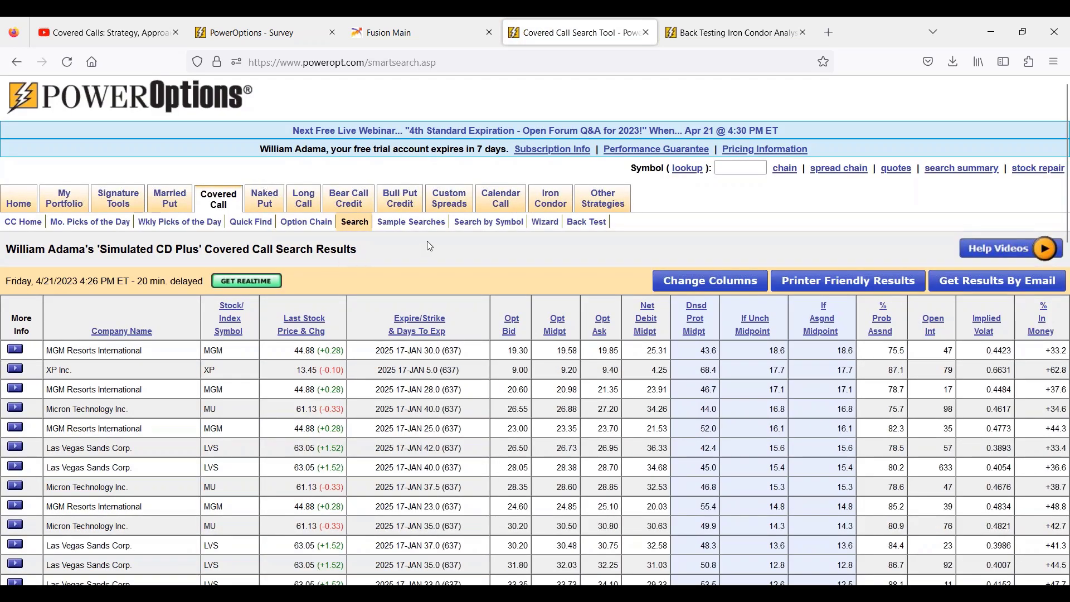
# Open the SmartHistoryXL covered call back test and set its search date to April 17, 2023.
pyautogui.click(583, 224)
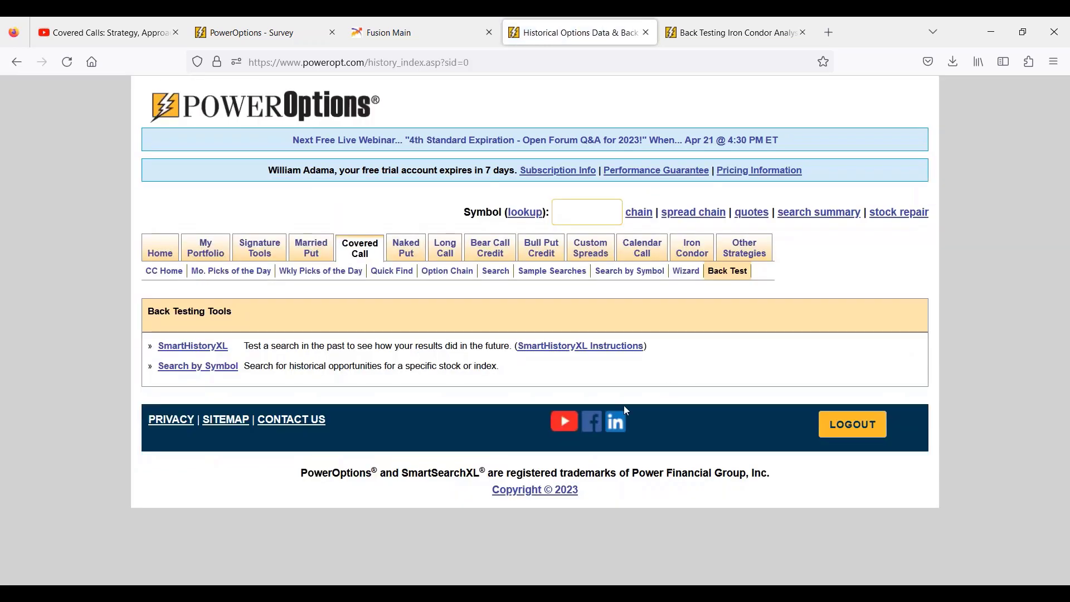
pyautogui.click(204, 347)
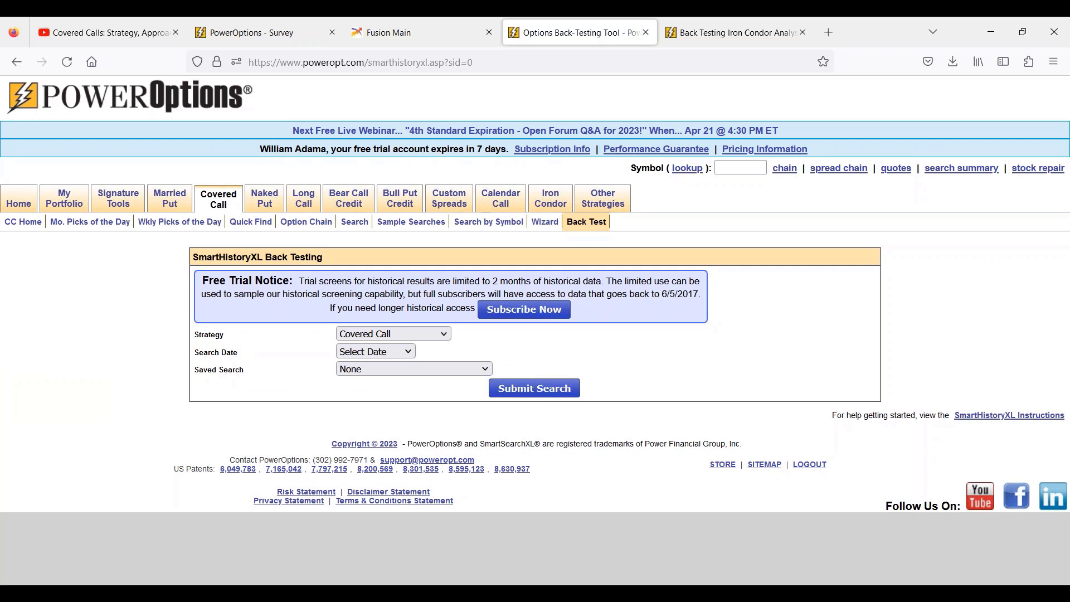
pyautogui.click(385, 357)
pyautogui.click(383, 390)
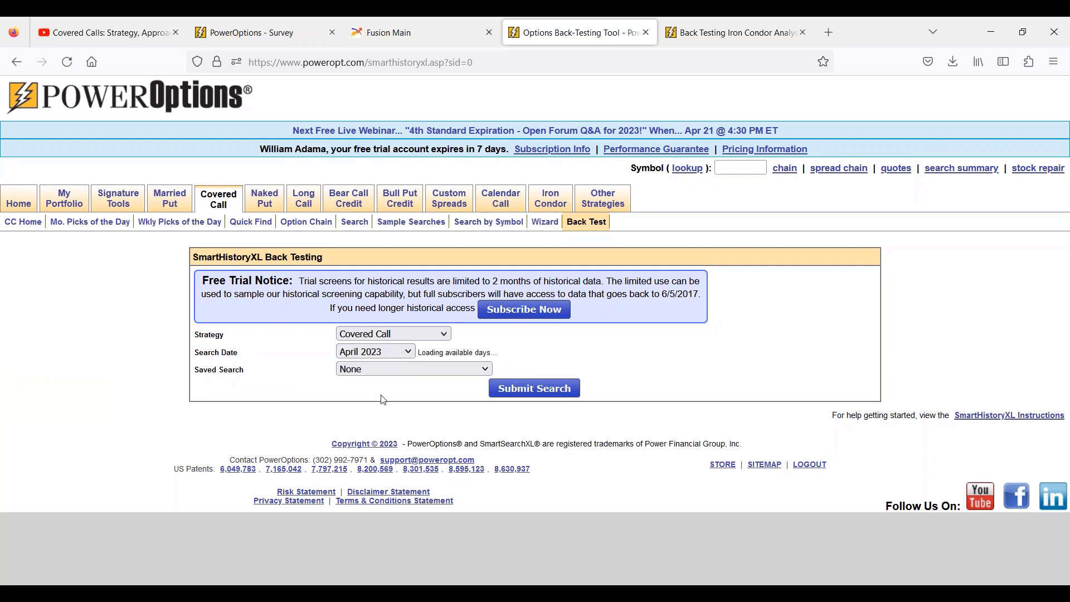
pyautogui.click(453, 353)
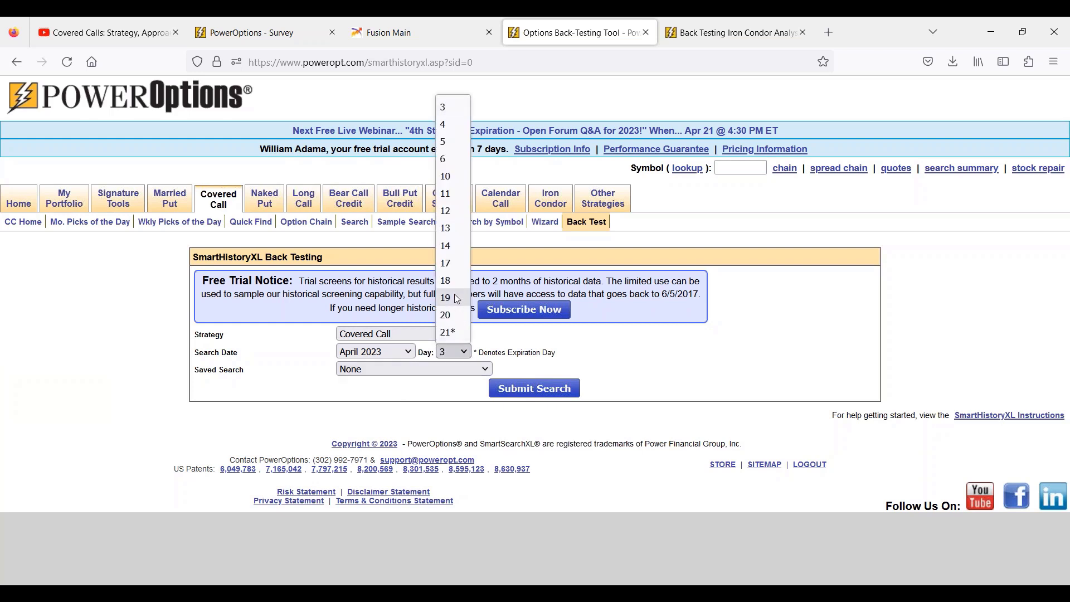
pyautogui.click(456, 264)
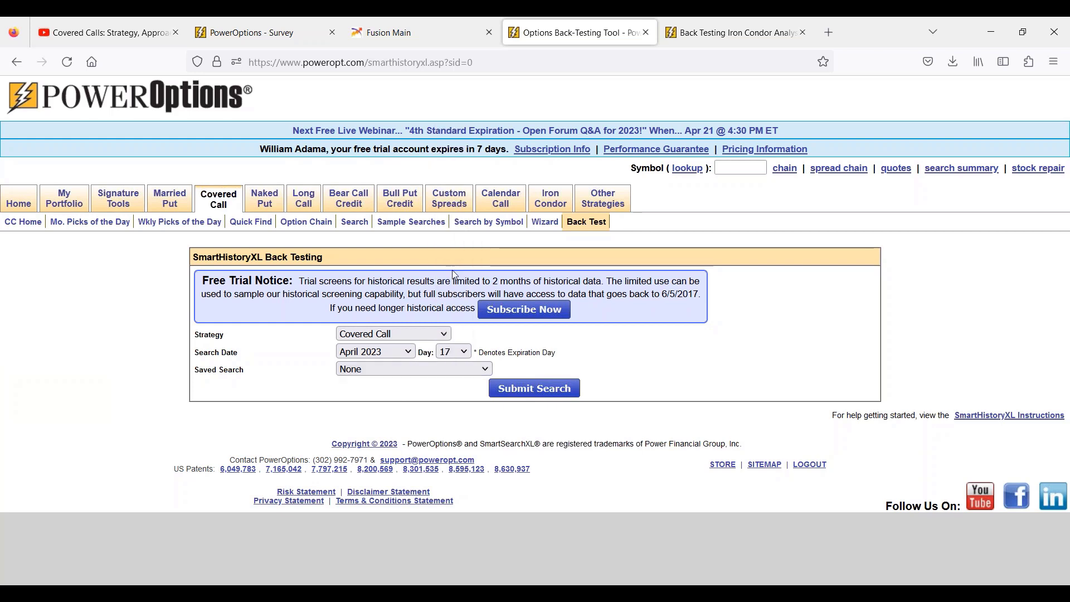
# Choose the saved search Simulated CD Plus for the back test and submit it.
pyautogui.click(385, 373)
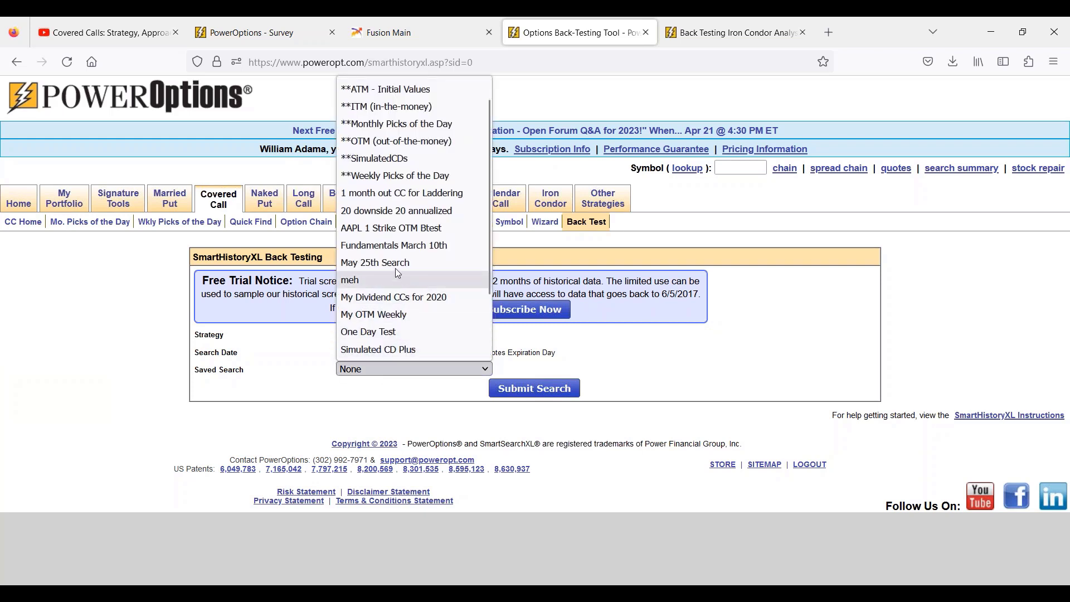
pyautogui.click(387, 349)
pyautogui.click(560, 395)
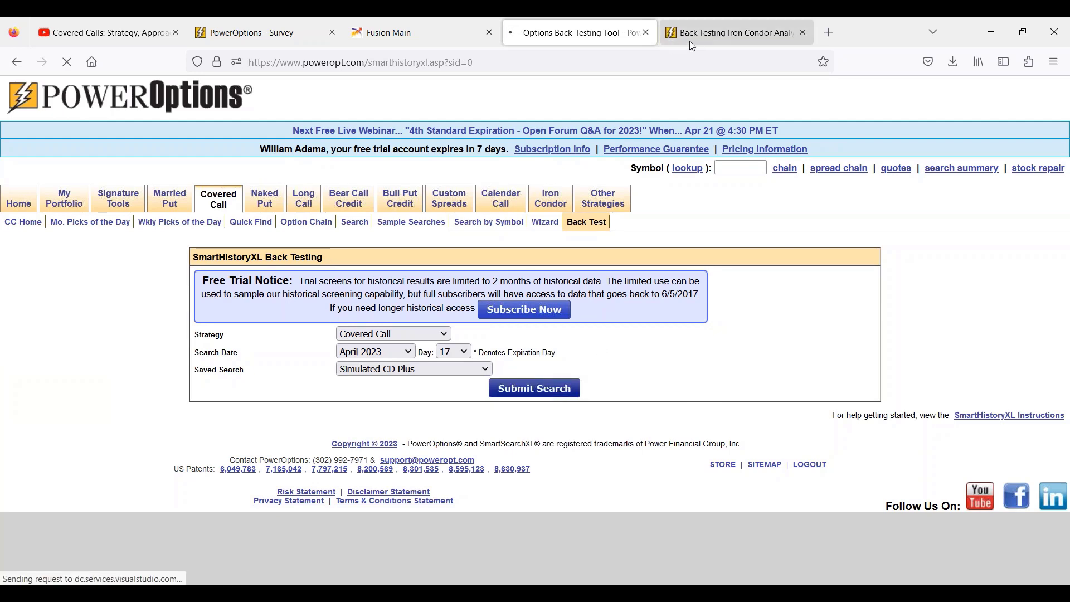
pyautogui.click(704, 41)
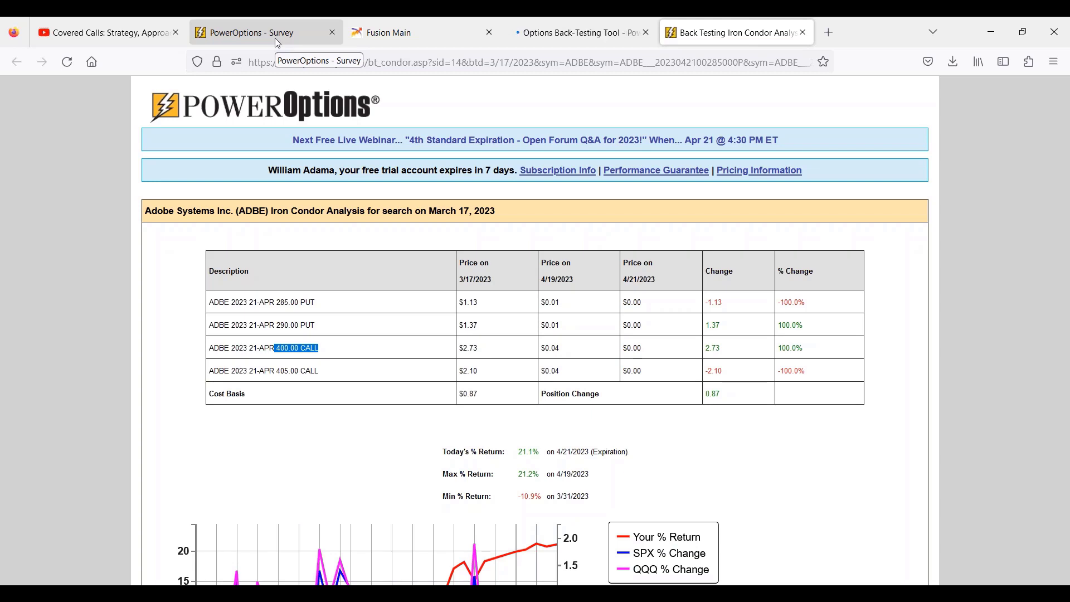
pyautogui.click(561, 25)
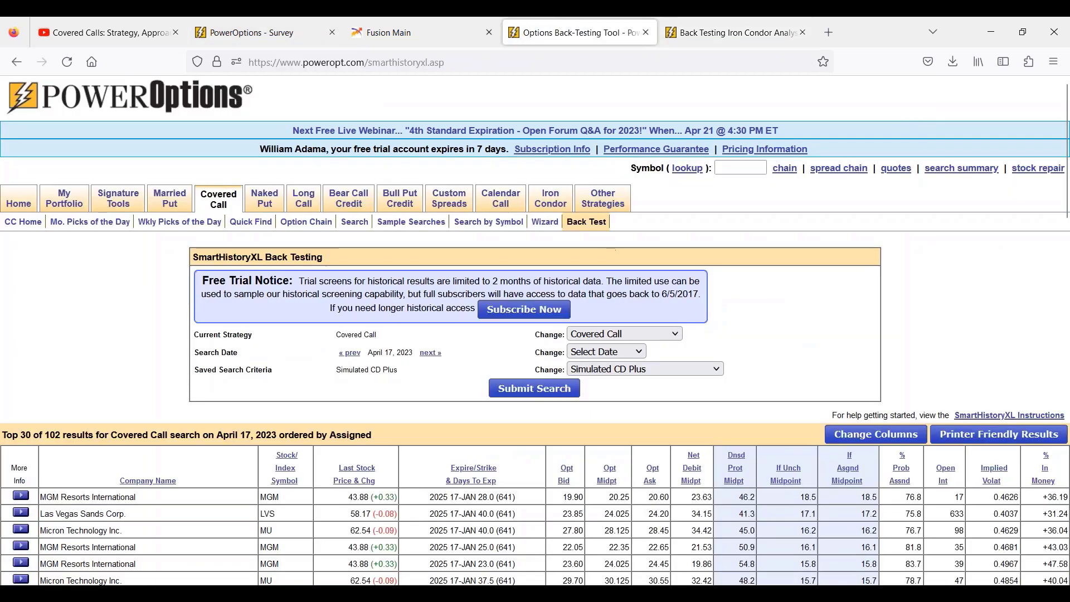
# Check the total result count of the April 17 back test and the days to expiration of the XP Inc. entry.
pyautogui.scroll(-4, 54, 250)
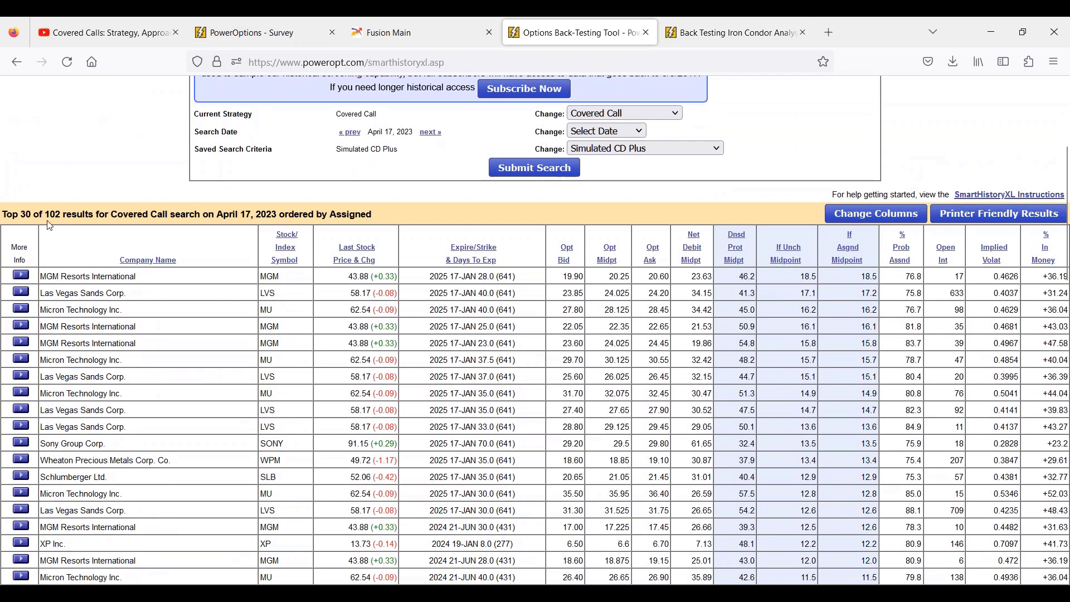
pyautogui.moveTo(44, 215); pyautogui.dragTo(82, 214)
pyautogui.scroll(-2, 440, 312)
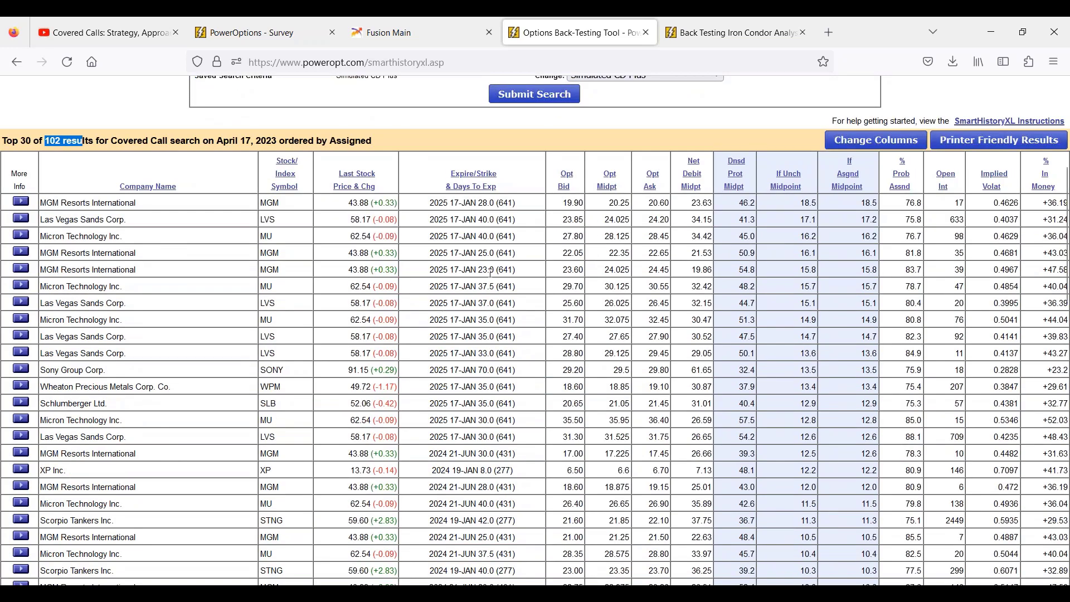
pyautogui.scroll(-3, 490, 366)
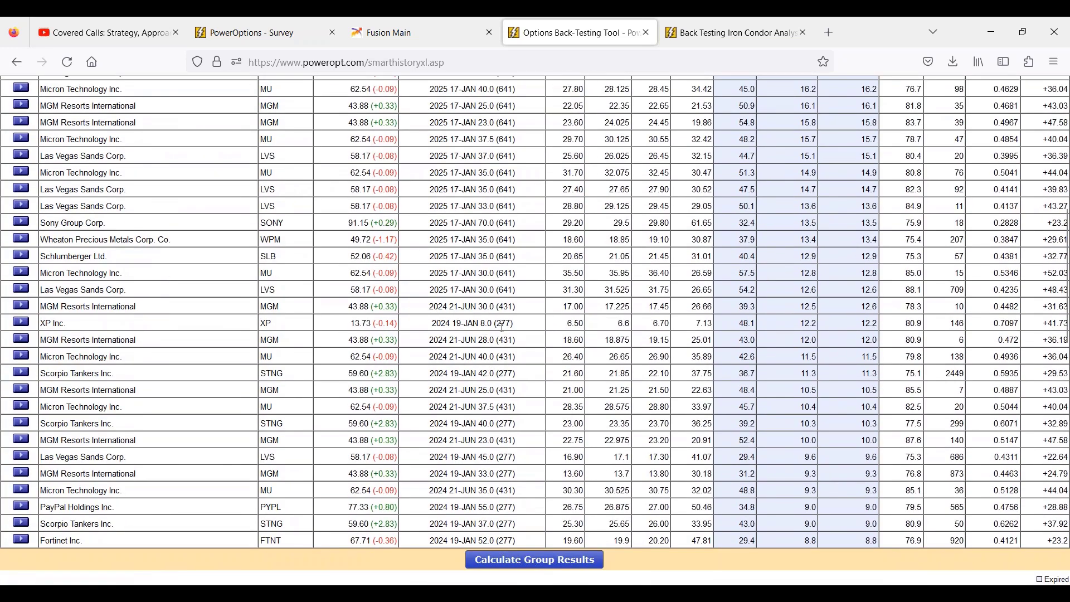
pyautogui.moveTo(488, 324); pyautogui.dragTo(532, 332)
# Cap the Days To Expiration filter at 280 and resubmit the back test search.
pyautogui.scroll(-5, 531, 332)
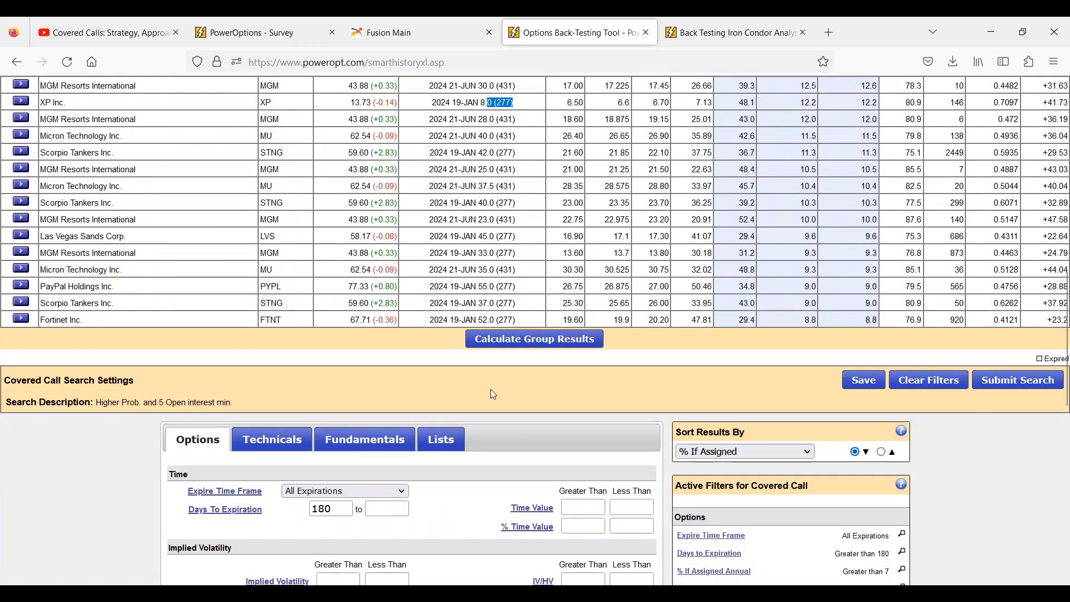
pyautogui.scroll(-3, 494, 395)
pyautogui.click(385, 364)
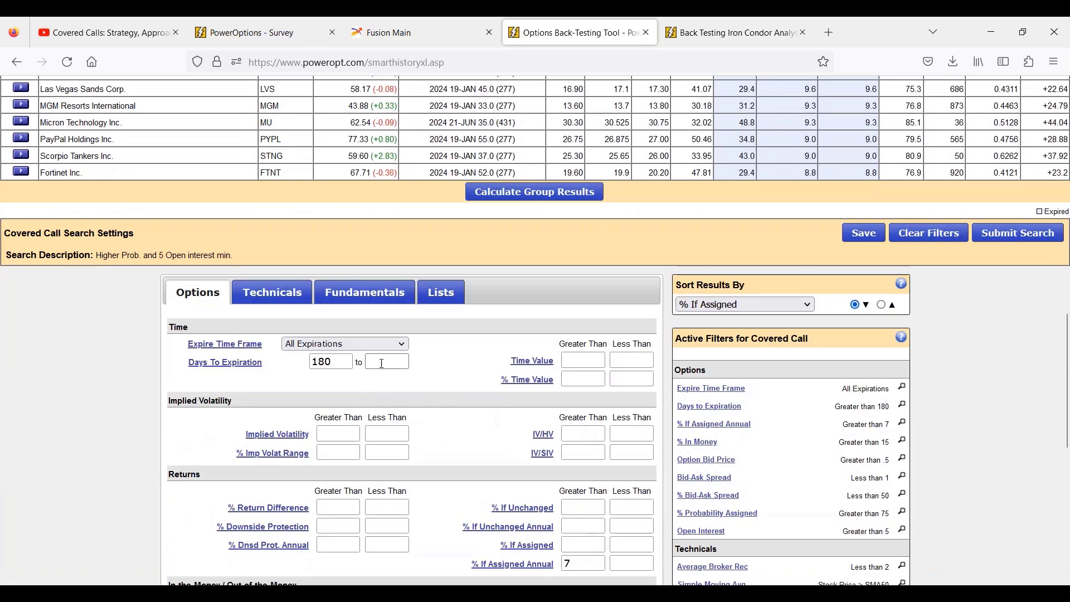
pyautogui.write('280')
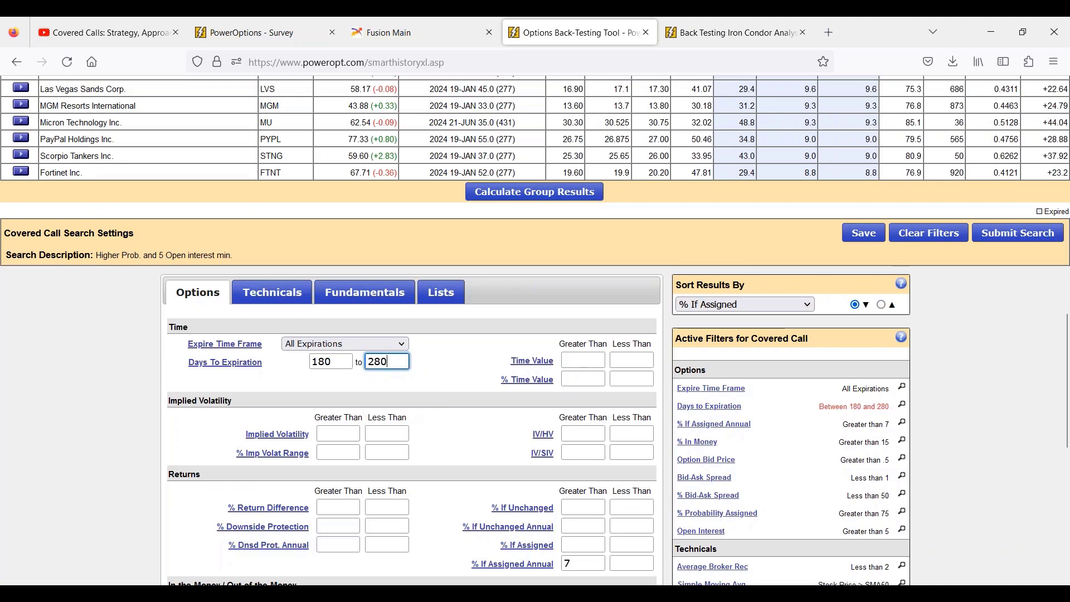
pyautogui.click(1017, 232)
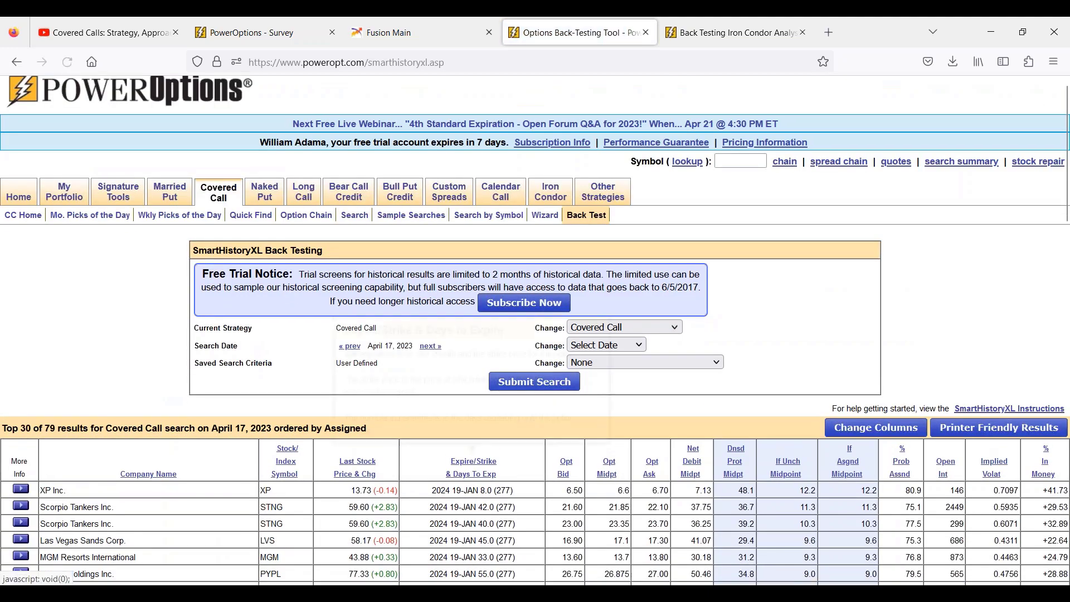
# Check the narrowed search's result count and the repeated Scorpio Tankers entries.
pyautogui.scroll(-5, 463, 493)
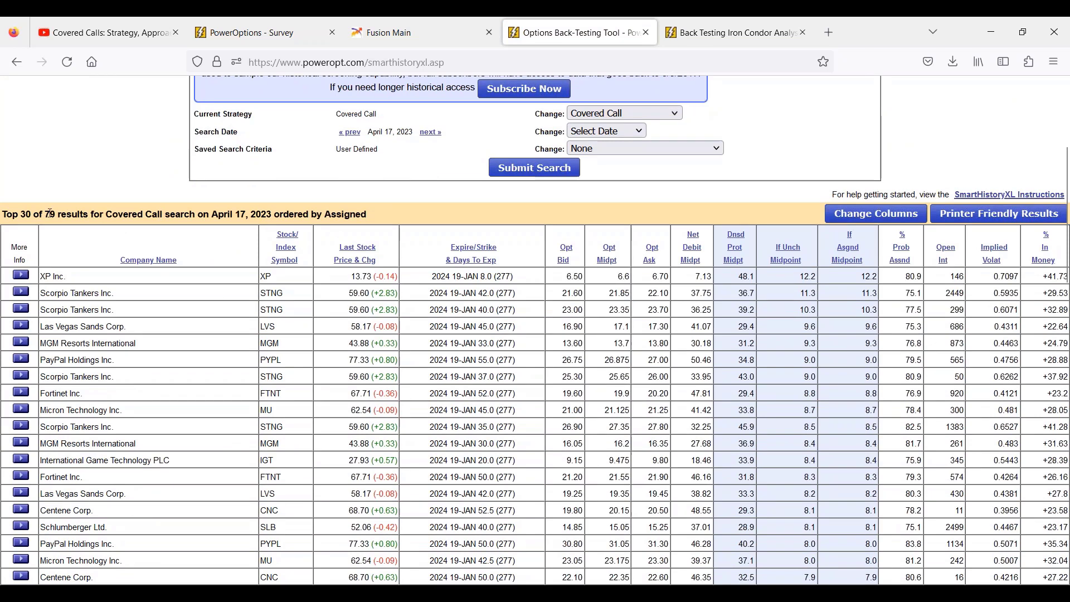
pyautogui.moveTo(39, 215); pyautogui.dragTo(392, 223)
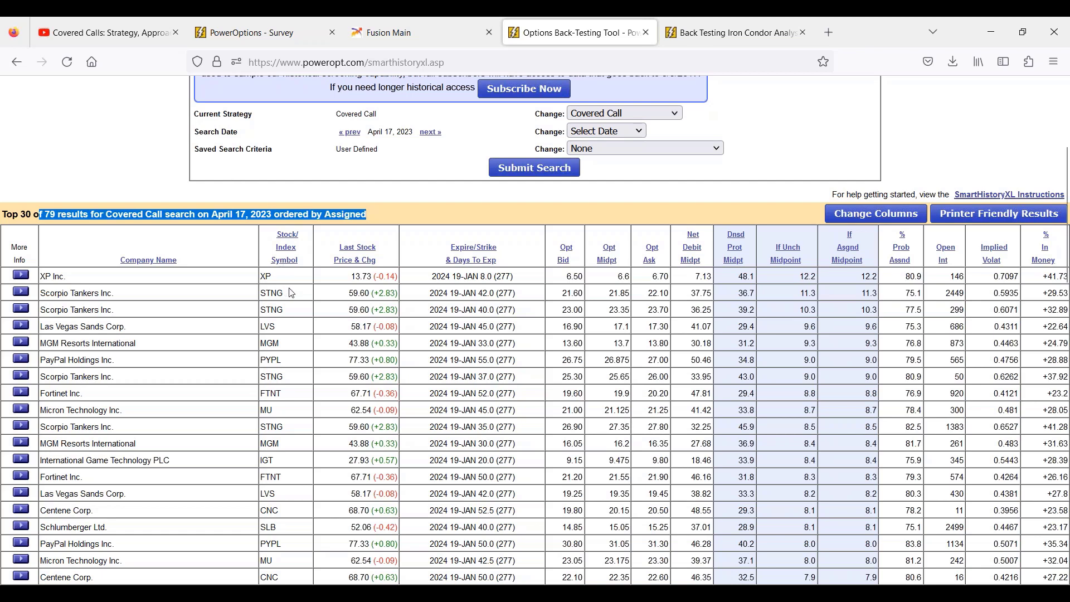
pyautogui.moveTo(288, 293); pyautogui.dragTo(257, 294)
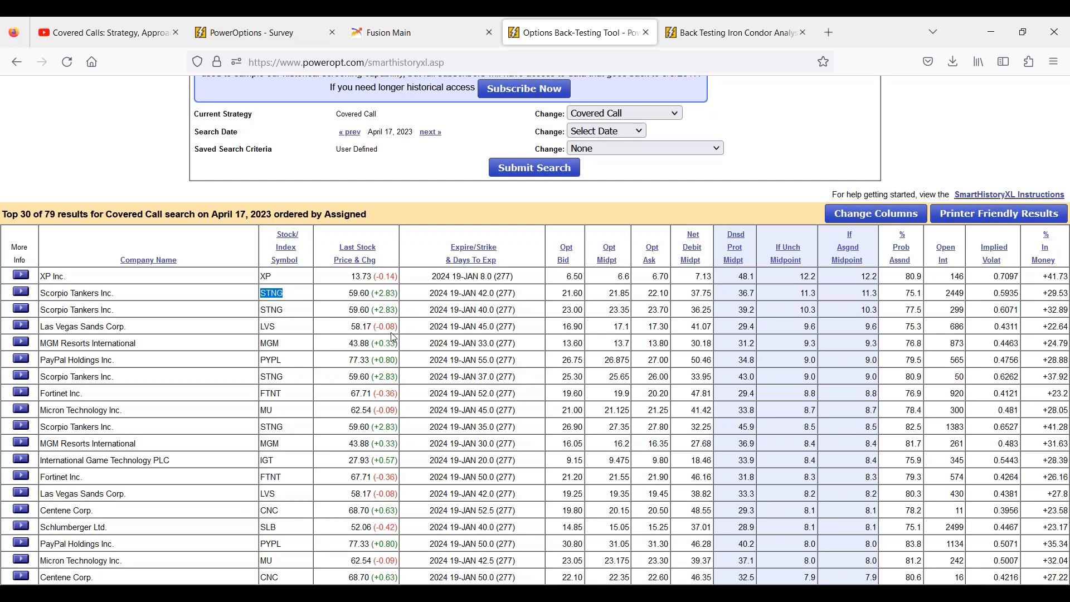
# Try to rerun the back test for April 19, 2023 with the saved search Simulated CD Plus.
pyautogui.click(606, 134)
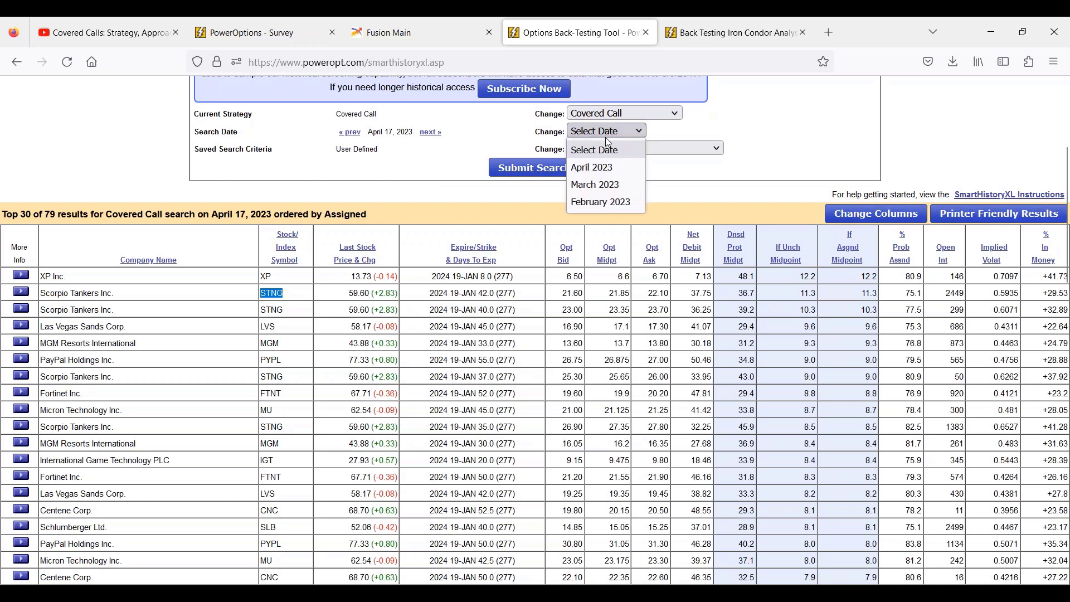
pyautogui.click(604, 168)
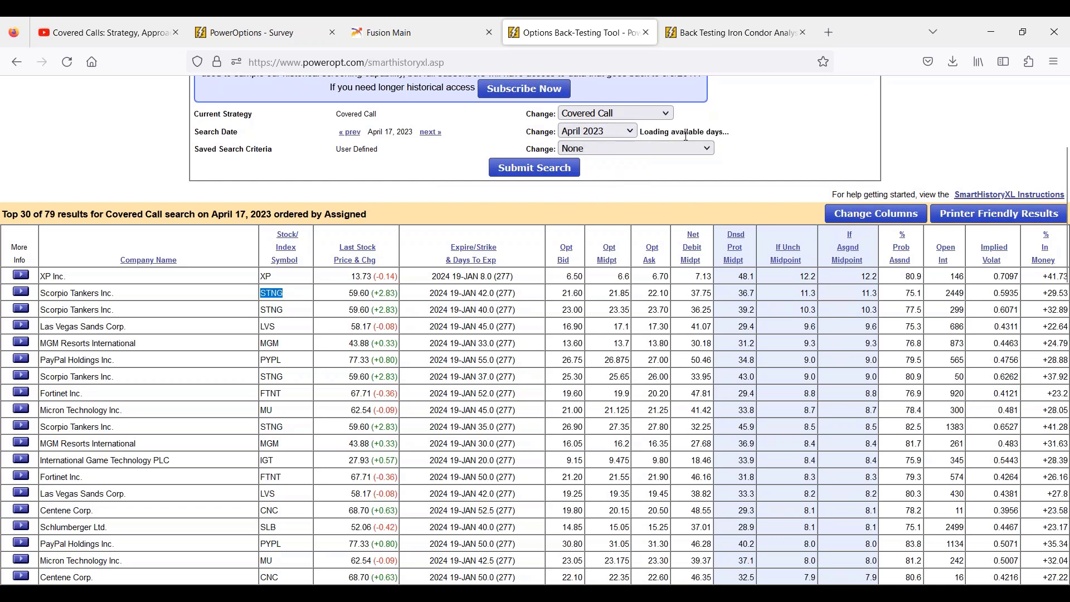
pyautogui.click(656, 131)
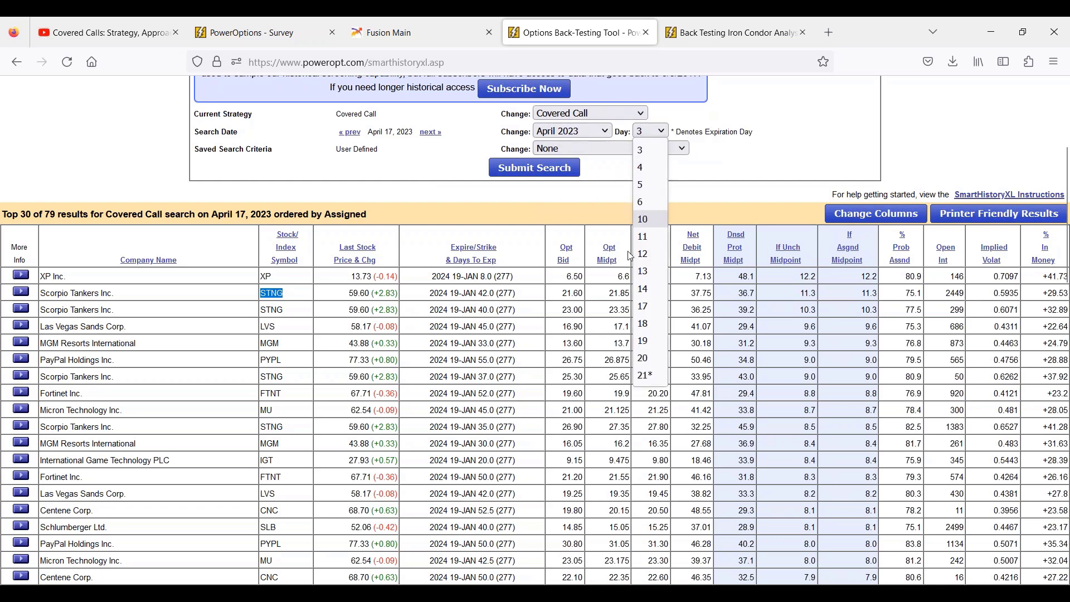
pyautogui.click(643, 340)
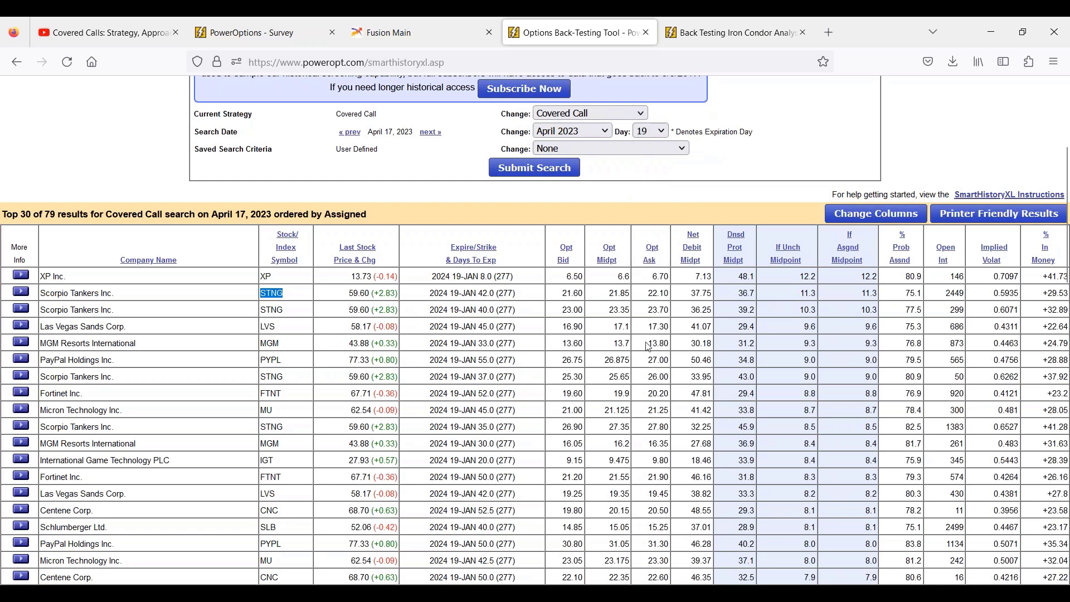
pyautogui.click(607, 150)
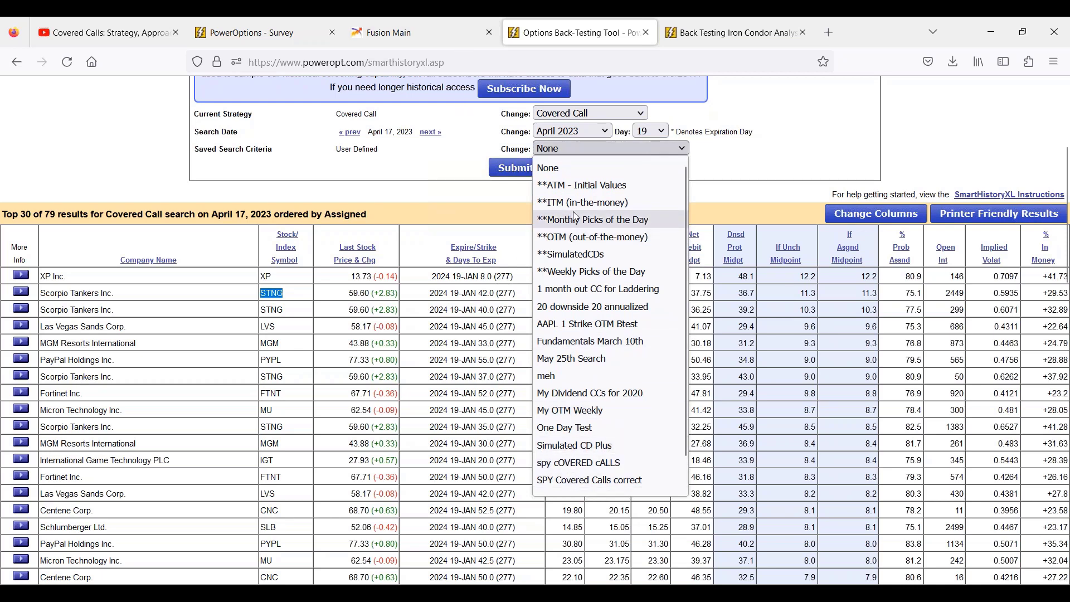
pyautogui.scroll(-1, 576, 378)
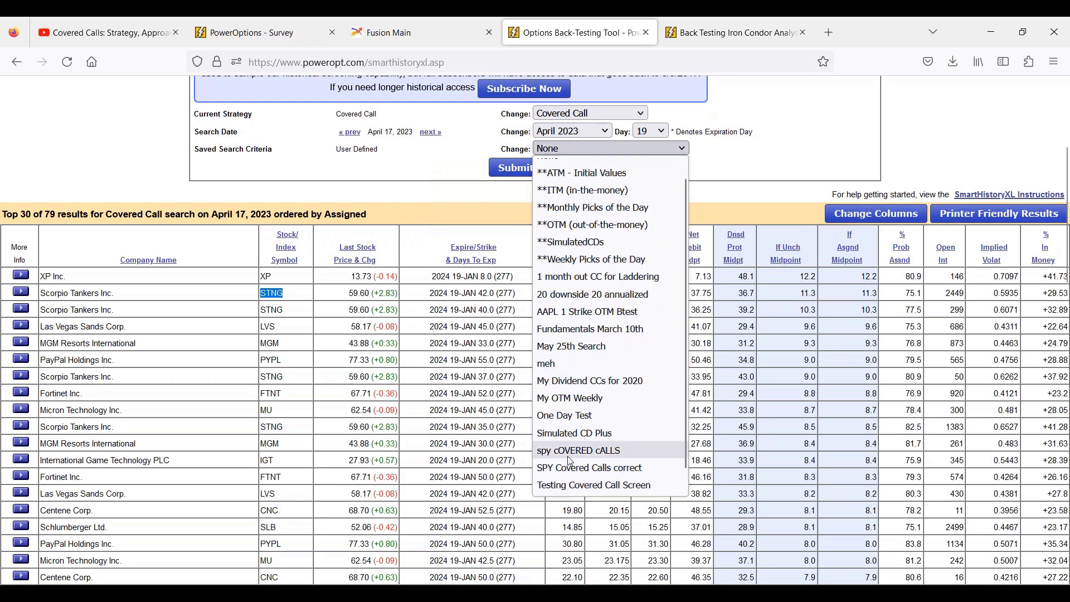
pyautogui.click(569, 436)
pyautogui.click(528, 170)
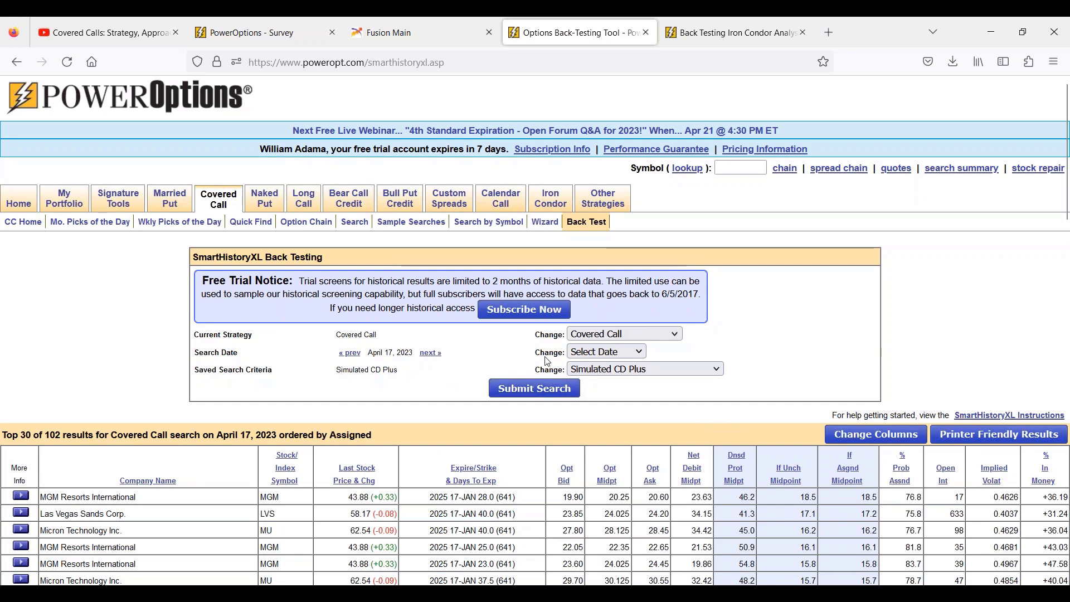
# Set the search date to April 19, 2023 and resubmit the back test.
pyautogui.click(613, 351)
pyautogui.click(599, 394)
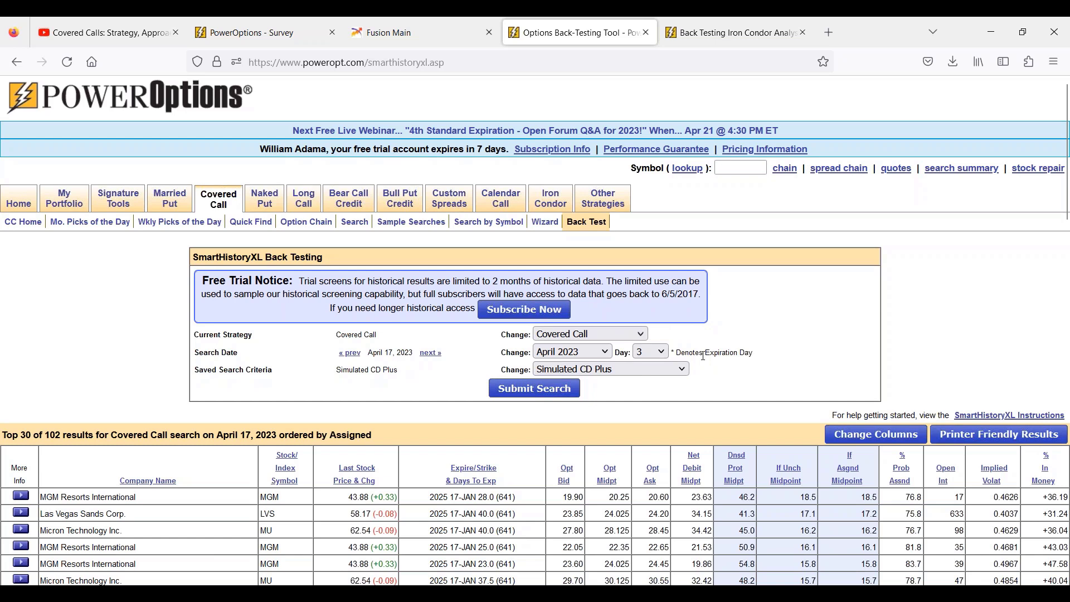
pyautogui.click(661, 351)
pyautogui.click(650, 299)
pyautogui.click(536, 392)
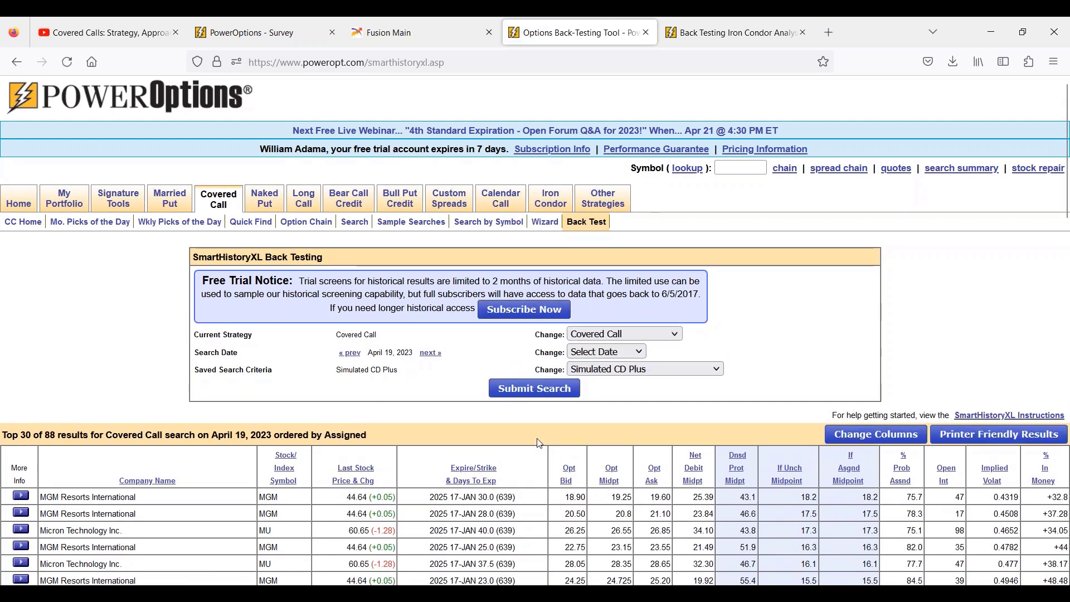
# Review the open interest, probability of assignment and if-unchanged returns in the April 19 back test results.
pyautogui.scroll(-5, 539, 444)
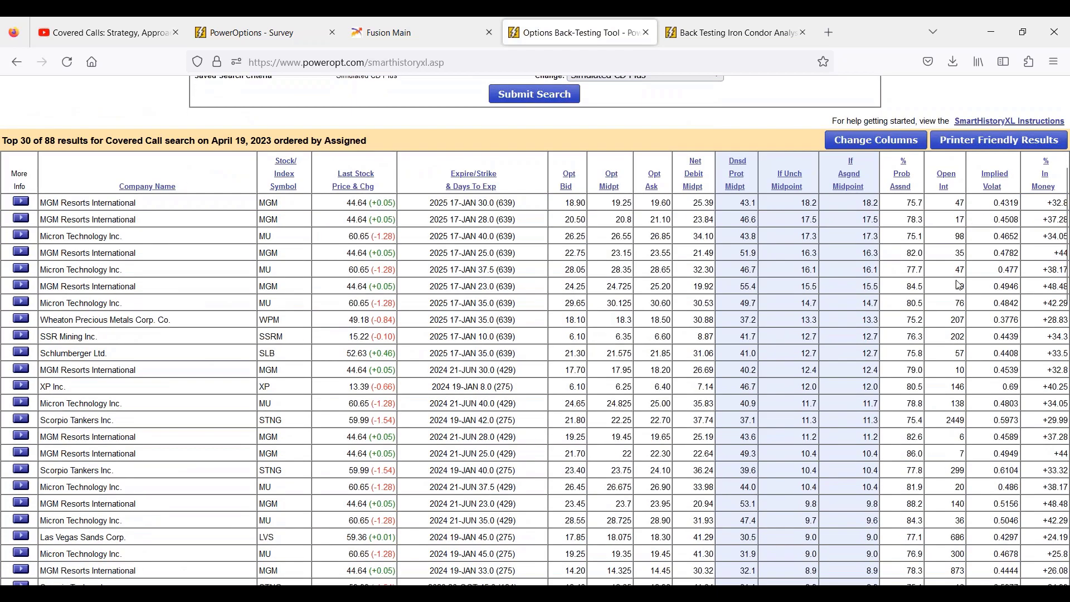
pyautogui.doubleClick(953, 325)
pyautogui.scroll(-3, 959, 306)
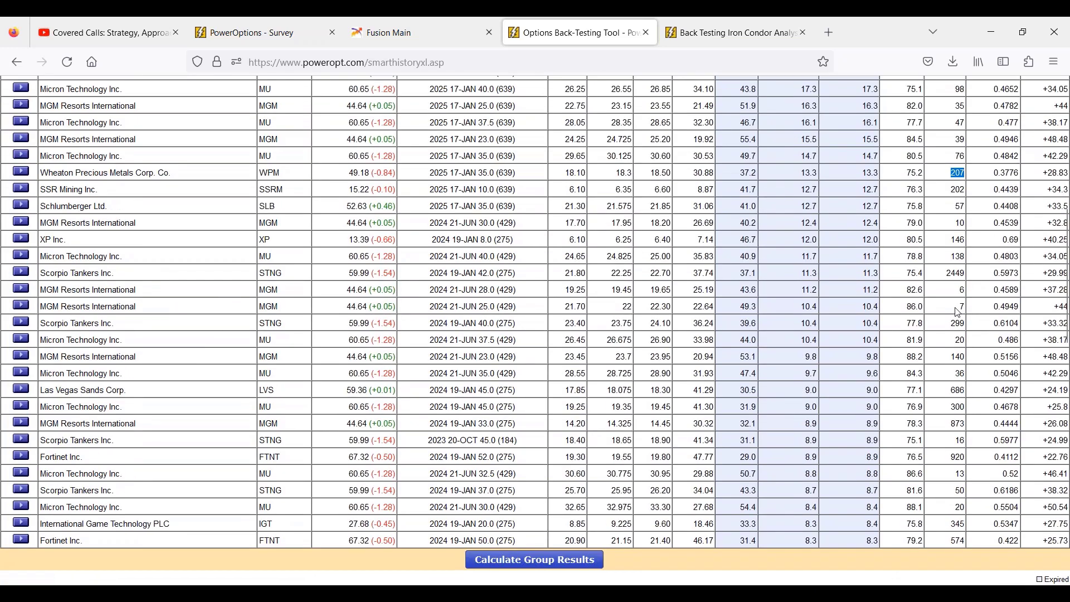
pyautogui.moveTo(892, 422); pyautogui.dragTo(909, 402)
pyautogui.click(910, 401)
pyautogui.doubleClick(802, 338)
pyautogui.scroll(2, 851, 334)
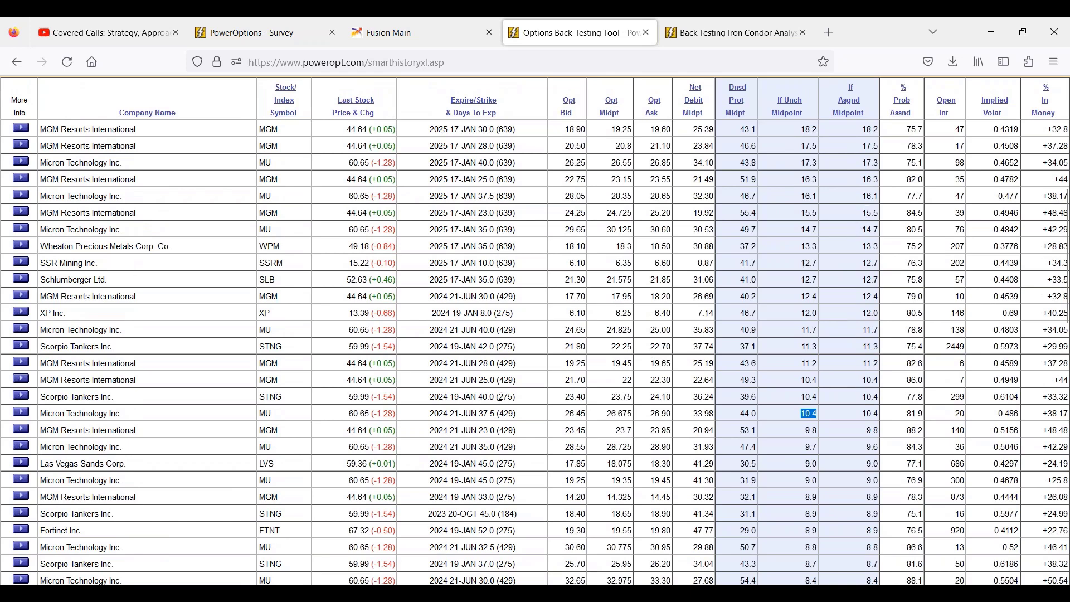
# Compare the days to expiration of the January 2024, June 2024 and January 2025 entries in the results.
pyautogui.moveTo(500, 397); pyautogui.dragTo(526, 402)
pyautogui.moveTo(498, 297); pyautogui.dragTo(516, 298)
pyautogui.moveTo(490, 280); pyautogui.dragTo(524, 284)
pyautogui.scroll(-5, 532, 307)
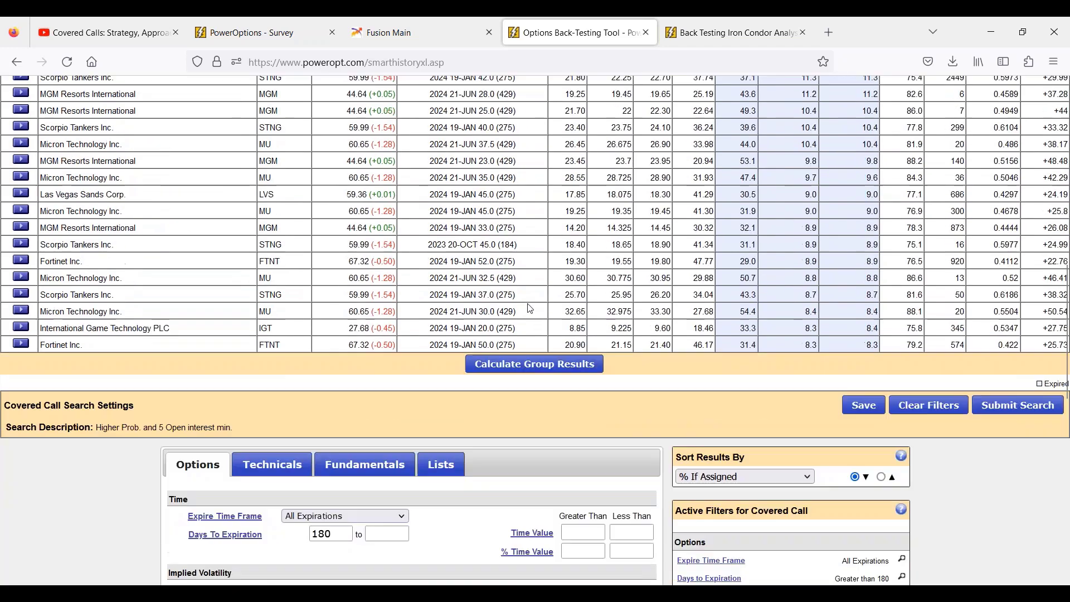
pyautogui.moveTo(522, 241); pyautogui.dragTo(478, 238)
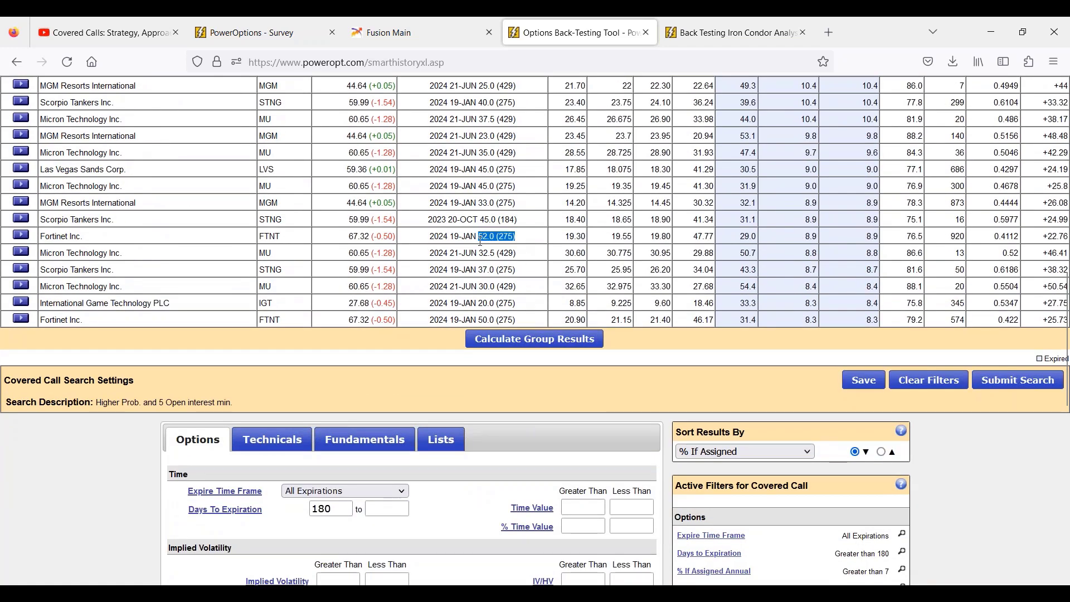
# Check the assigned return of the lowest-ranked results and the downside protection of the Micron 30.0 and 32.5 strikes.
pyautogui.moveTo(865, 302); pyautogui.dragTo(884, 304)
pyautogui.doubleClick(874, 289)
pyautogui.doubleClick(744, 287)
pyautogui.doubleClick(748, 253)
pyautogui.scroll(5, 673, 216)
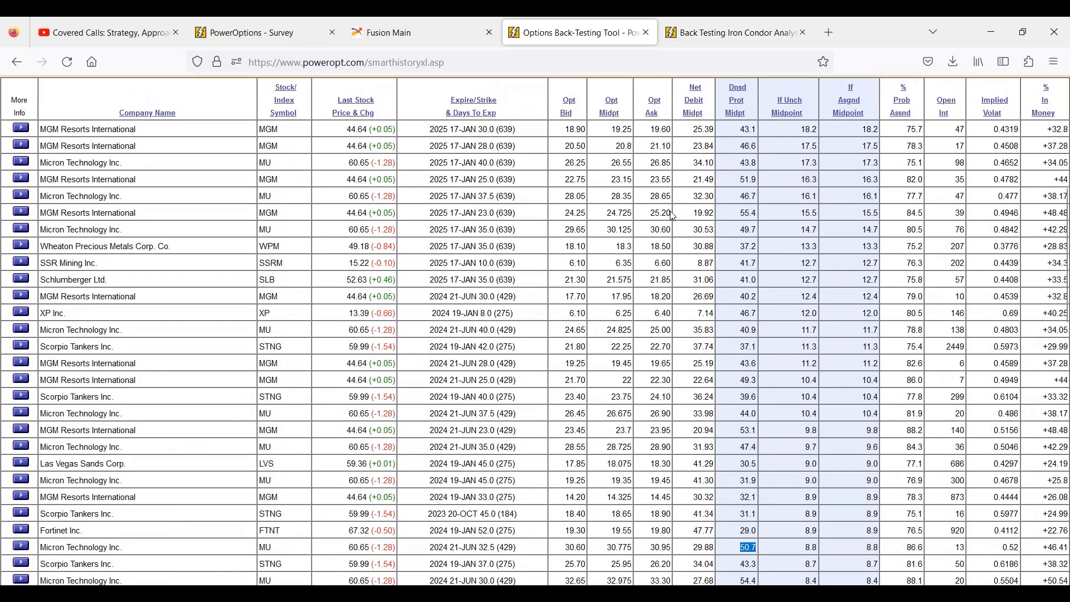
pyautogui.scroll(3, 673, 216)
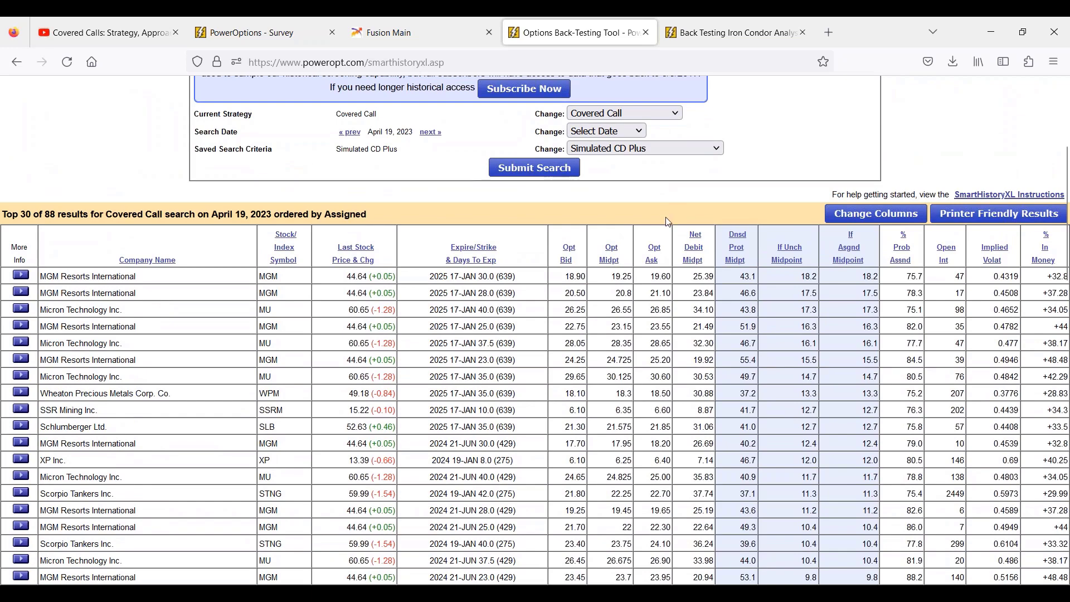
# Go to the PowerOptions home page and look through its pods, from Market Sentiment and Watchlist to Unusual Option Volume.
pyautogui.scroll(1, 669, 222)
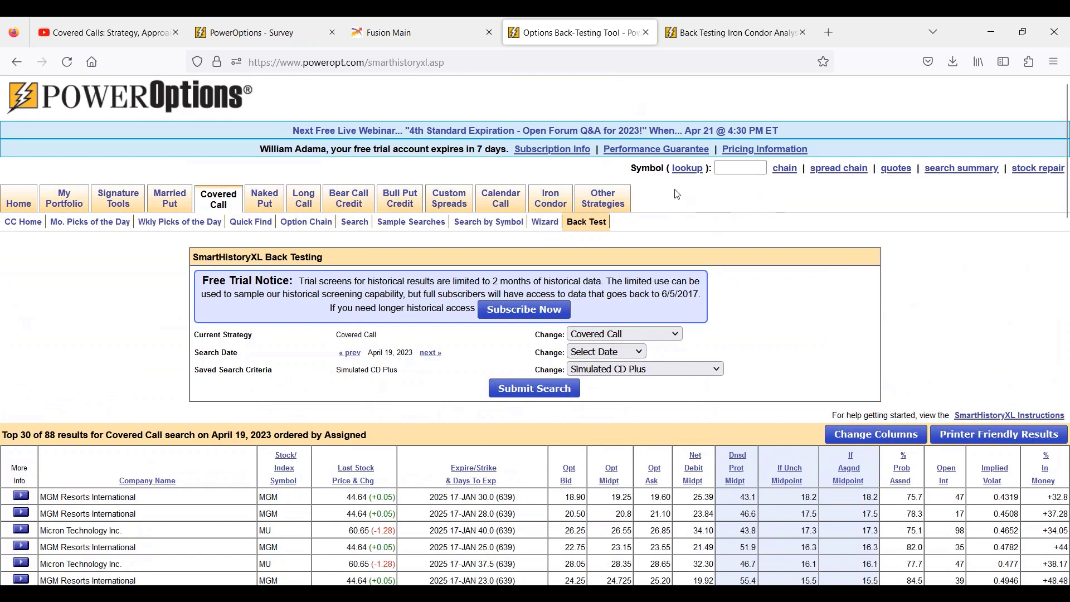
pyautogui.moveTo(600, 210)
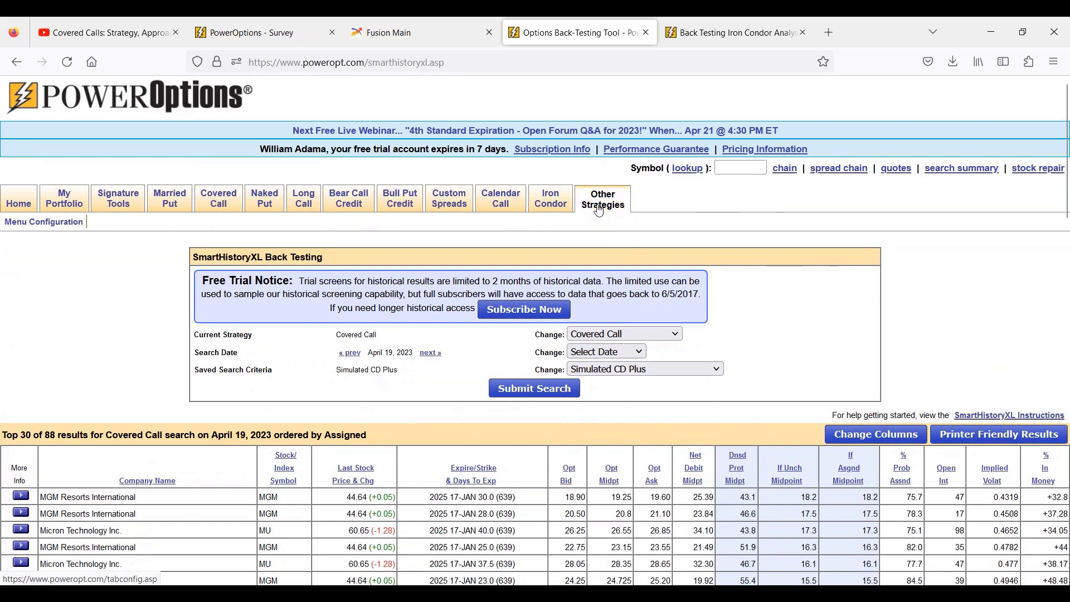
pyautogui.moveTo(17, 210)
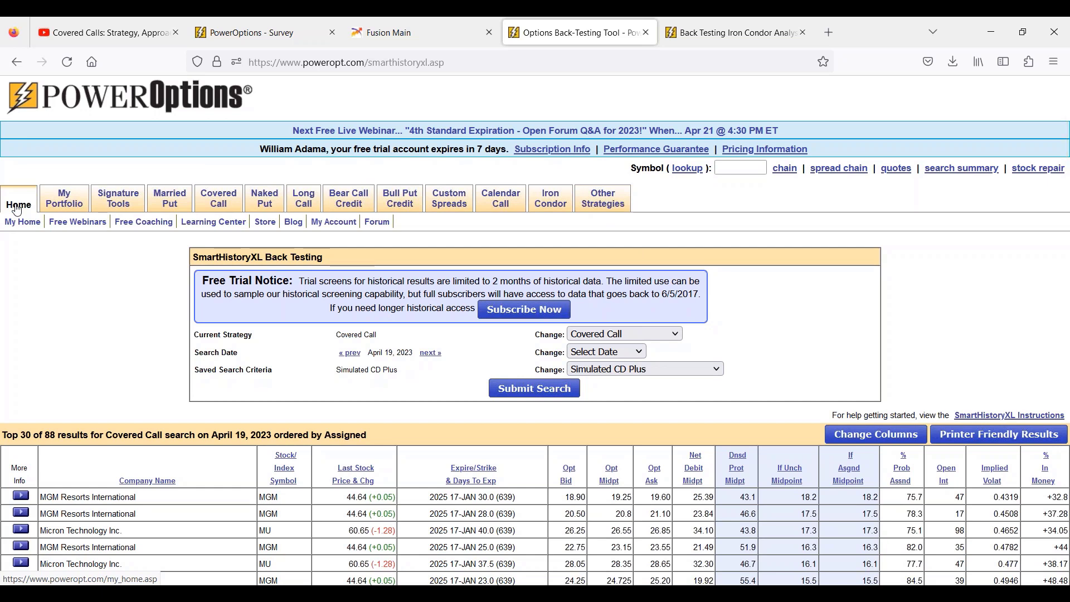
pyautogui.click(18, 207)
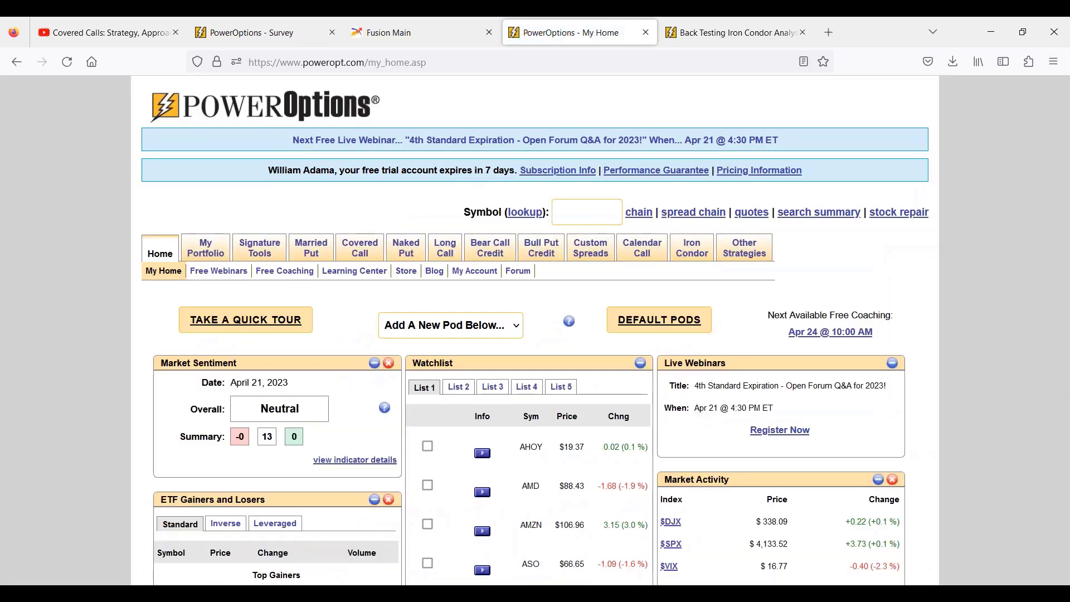
pyautogui.moveTo(318, 252)
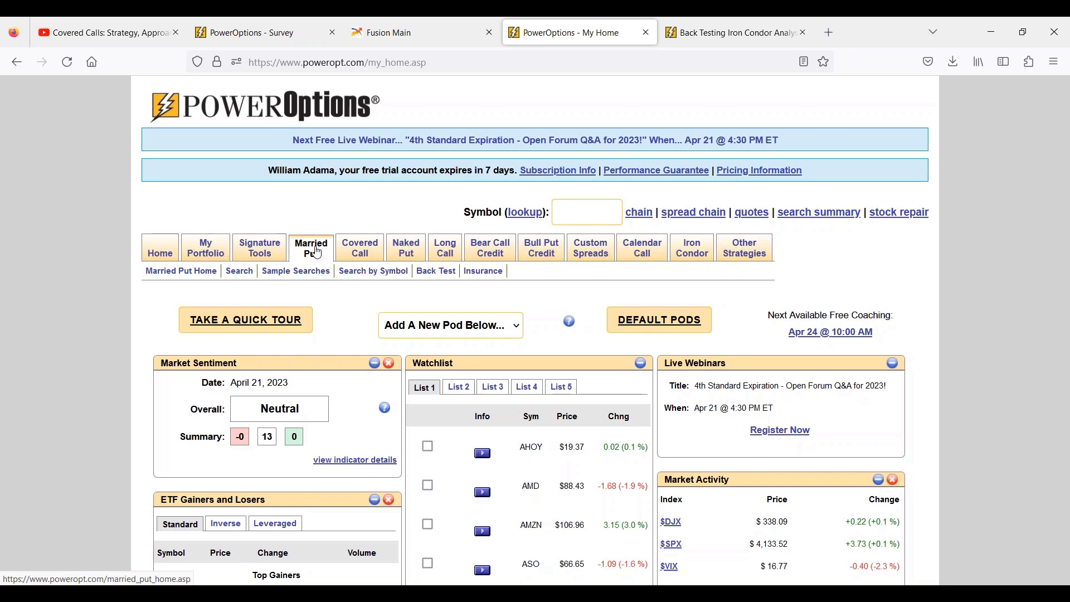
pyautogui.scroll(-10, 278, 286)
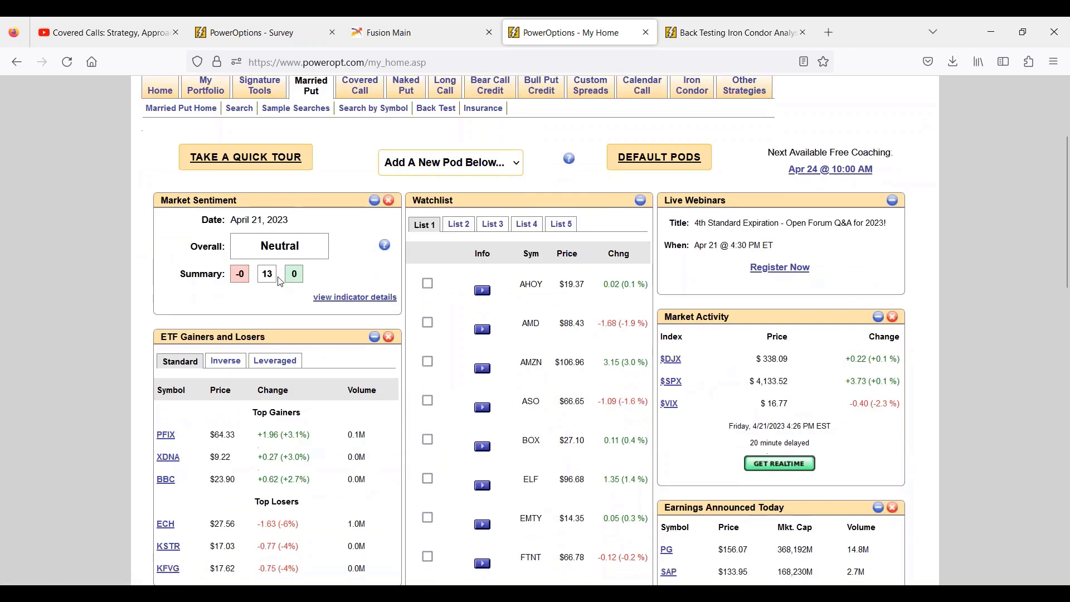
pyautogui.scroll(-4, 279, 286)
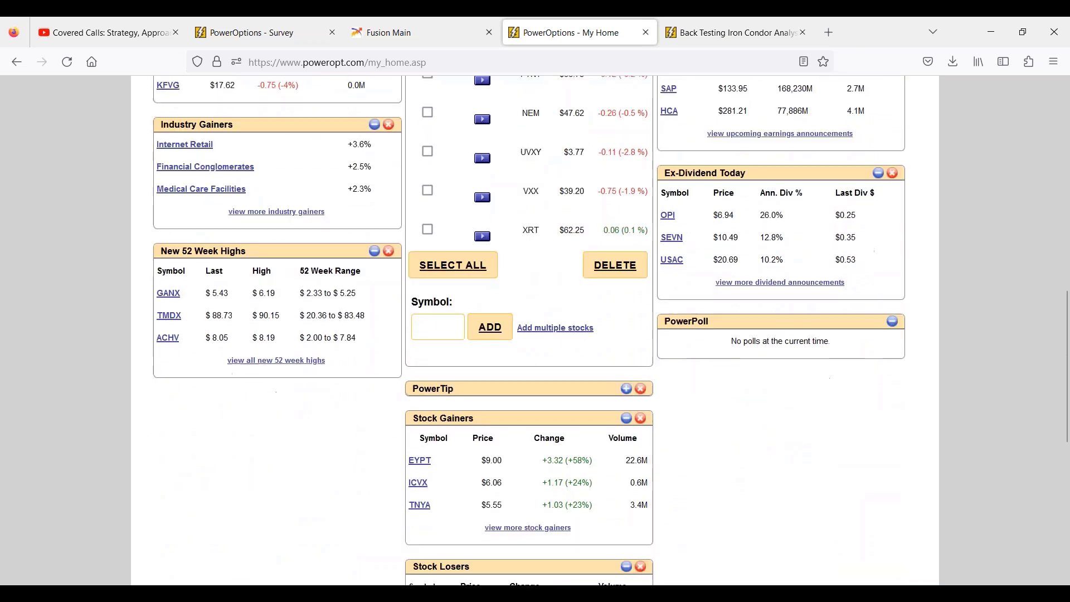
pyautogui.scroll(-5, 782, 358)
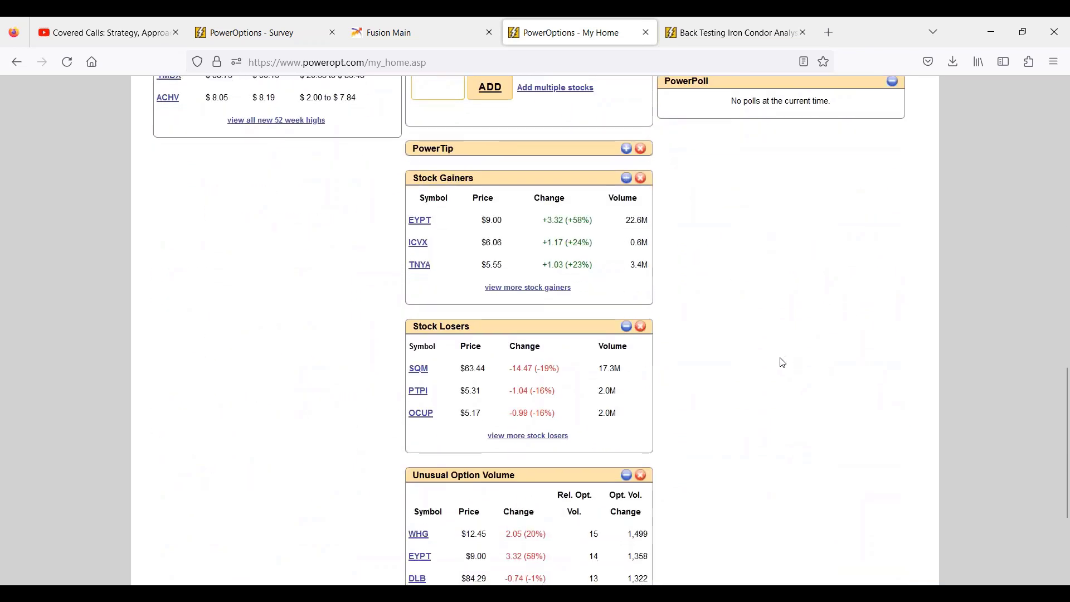
pyautogui.scroll(18, 782, 358)
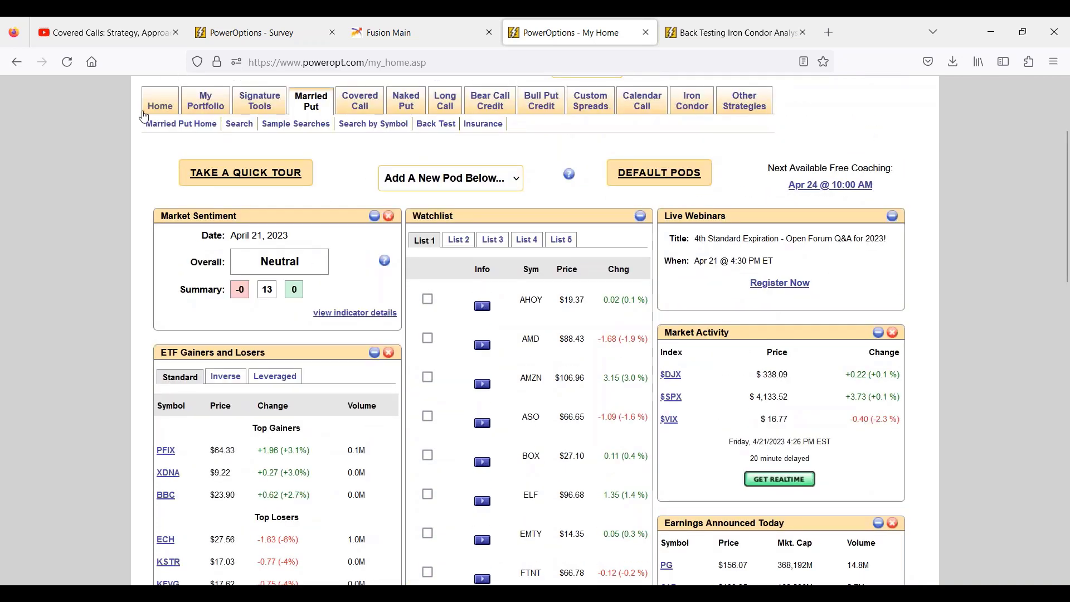
# Open the Market Activity tools from the Learning Center.
pyautogui.moveTo(157, 103)
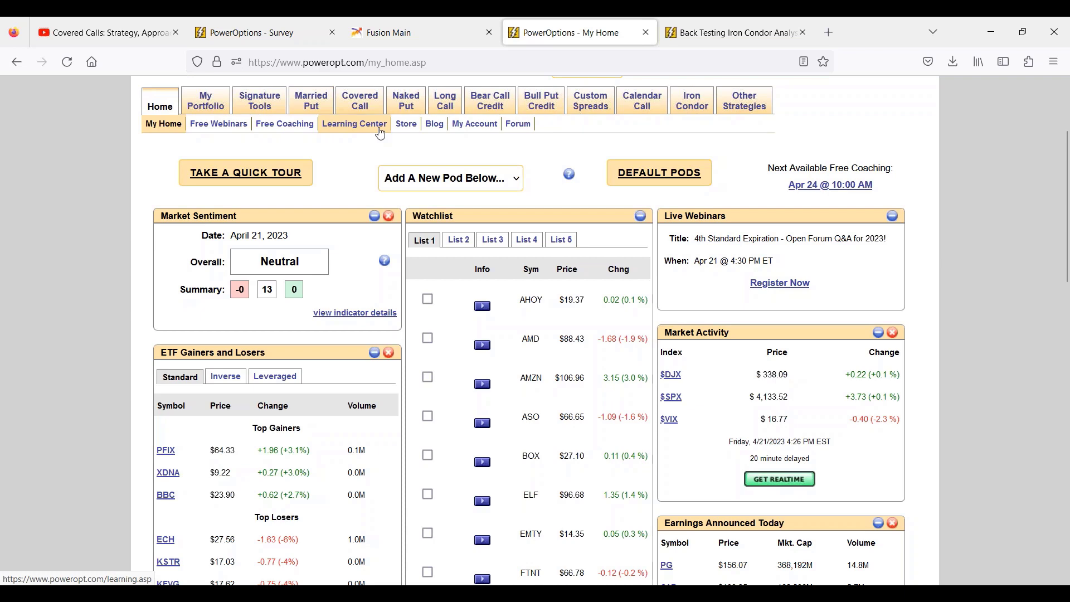
pyautogui.click(381, 133)
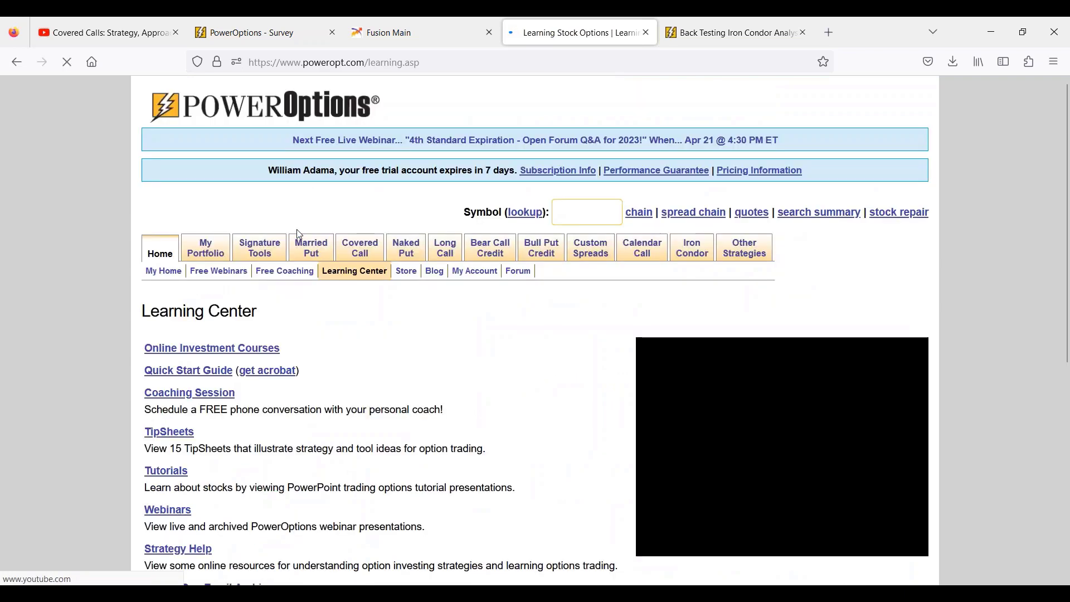
pyautogui.scroll(-3, 267, 386)
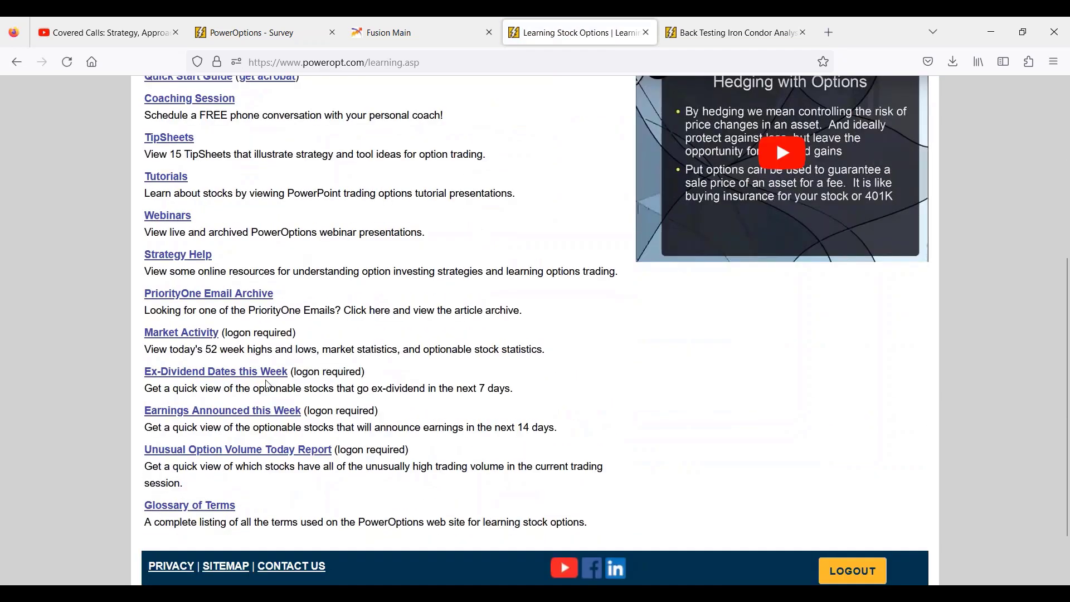
pyautogui.click(194, 336)
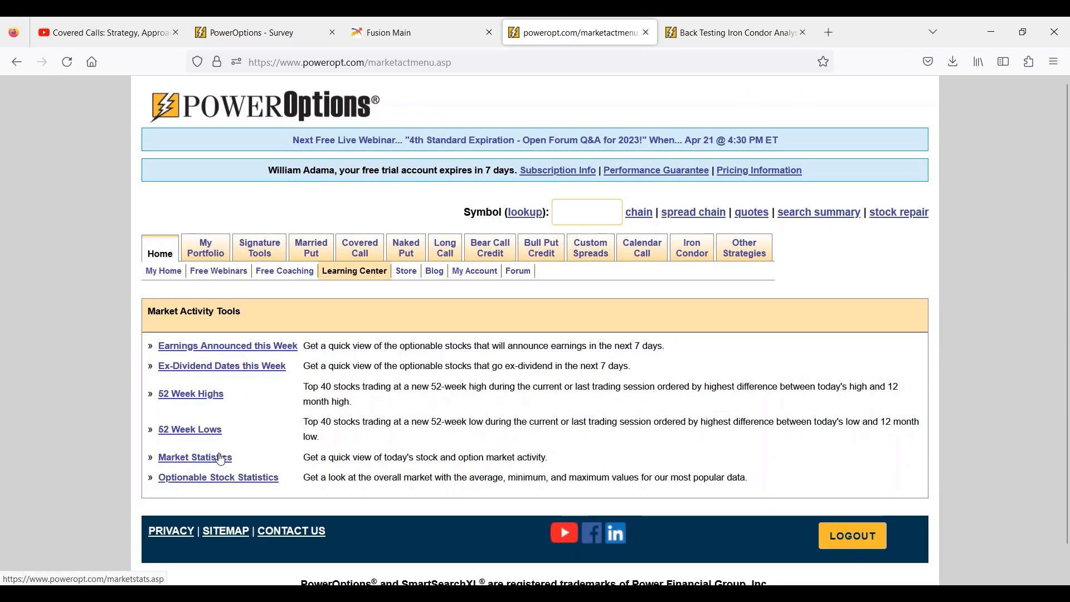
# View the mean, minimum and maximum values in the Optionable Stock Statistics.
pyautogui.click(228, 482)
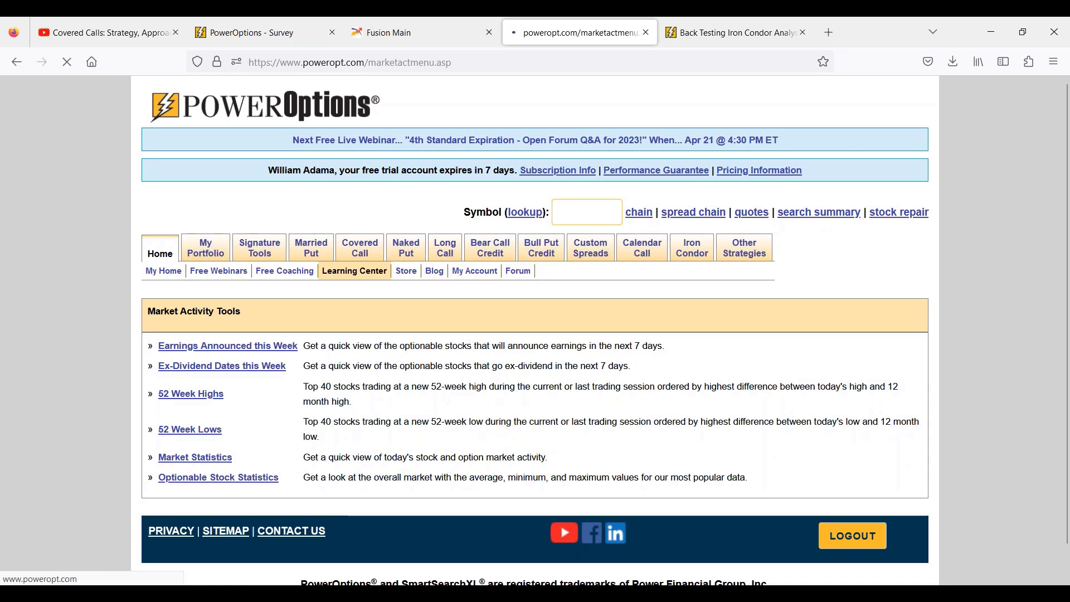
pyautogui.scroll(-3, 424, 446)
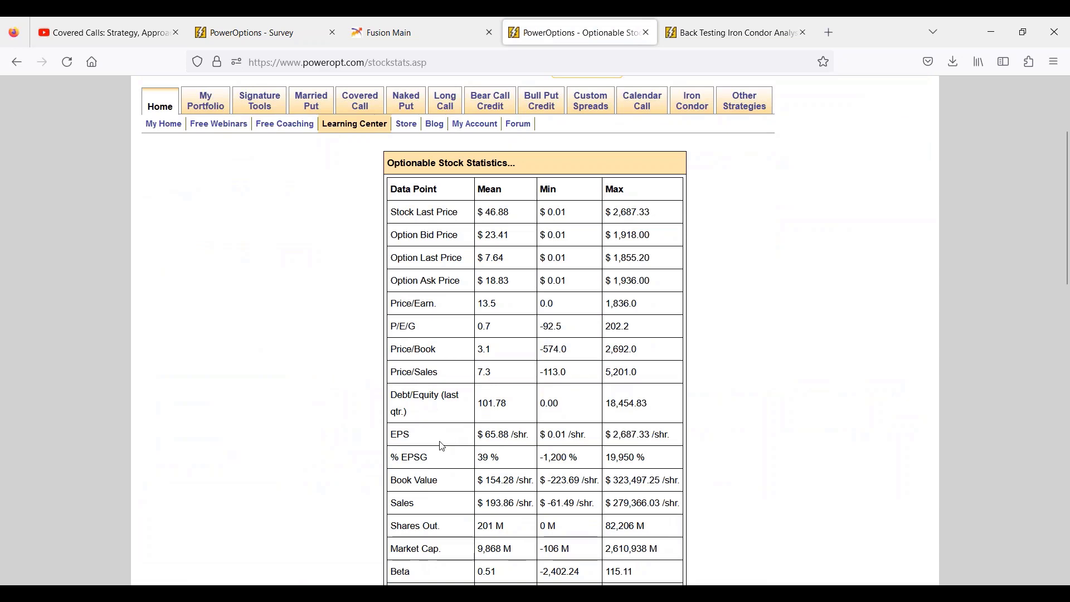
pyautogui.scroll(-4, 435, 462)
pyautogui.scroll(7, 435, 478)
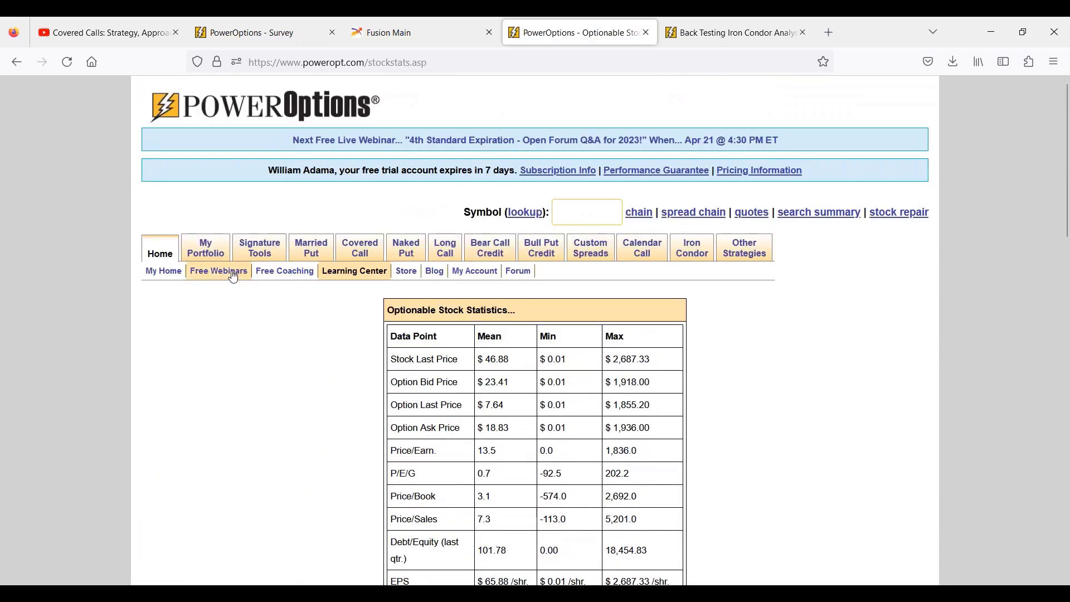
# Open the Market Statistics report from the Market Activity tools and examine Today's Highest Volume Options.
pyautogui.click(16, 62)
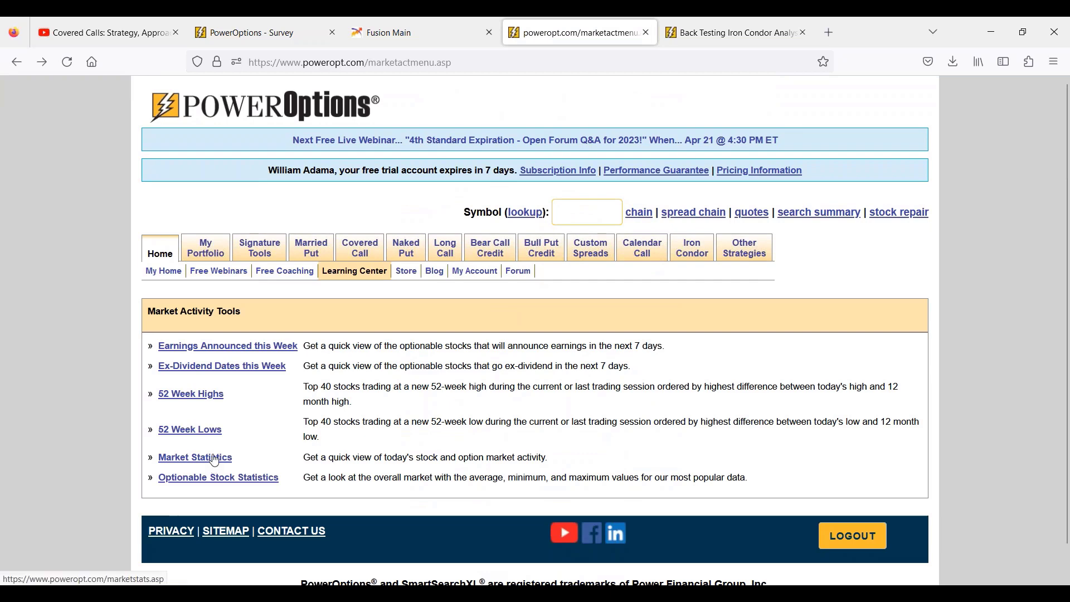
pyautogui.click(214, 461)
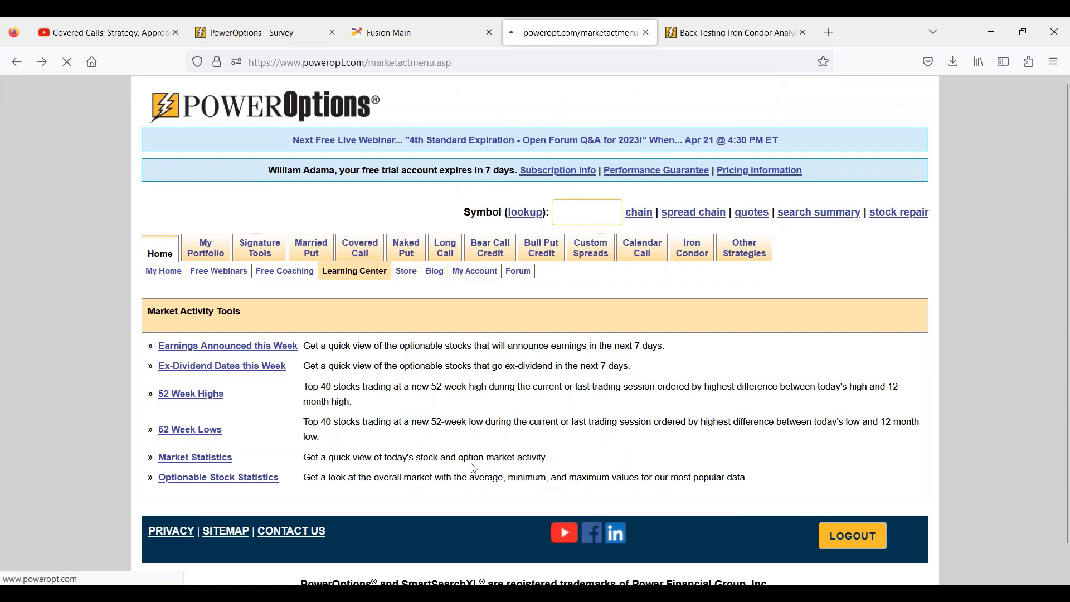
pyautogui.scroll(-10, 475, 469)
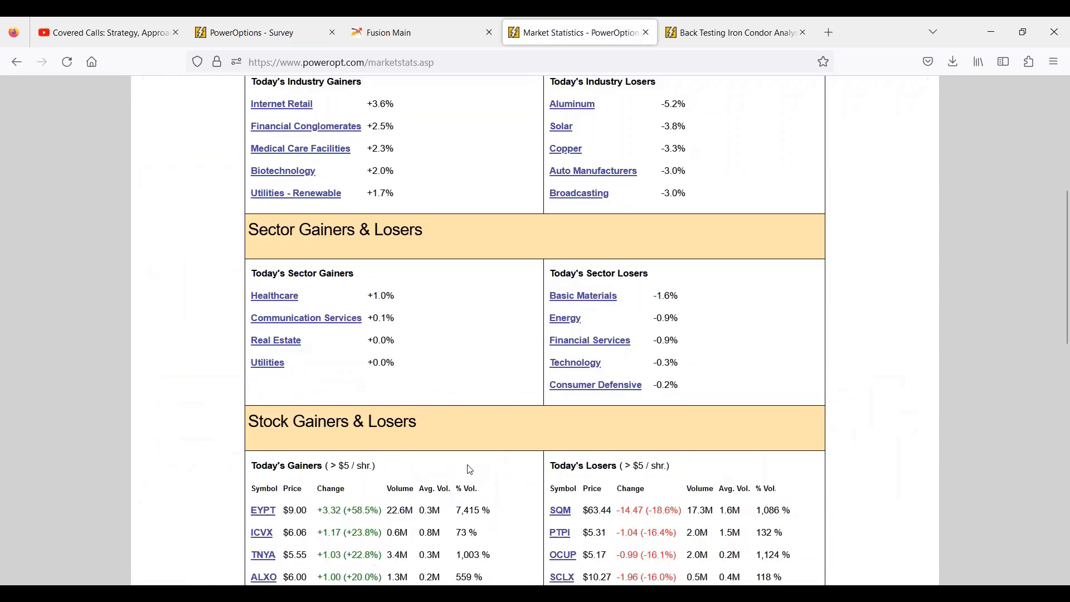
pyautogui.scroll(-3, 535, 330)
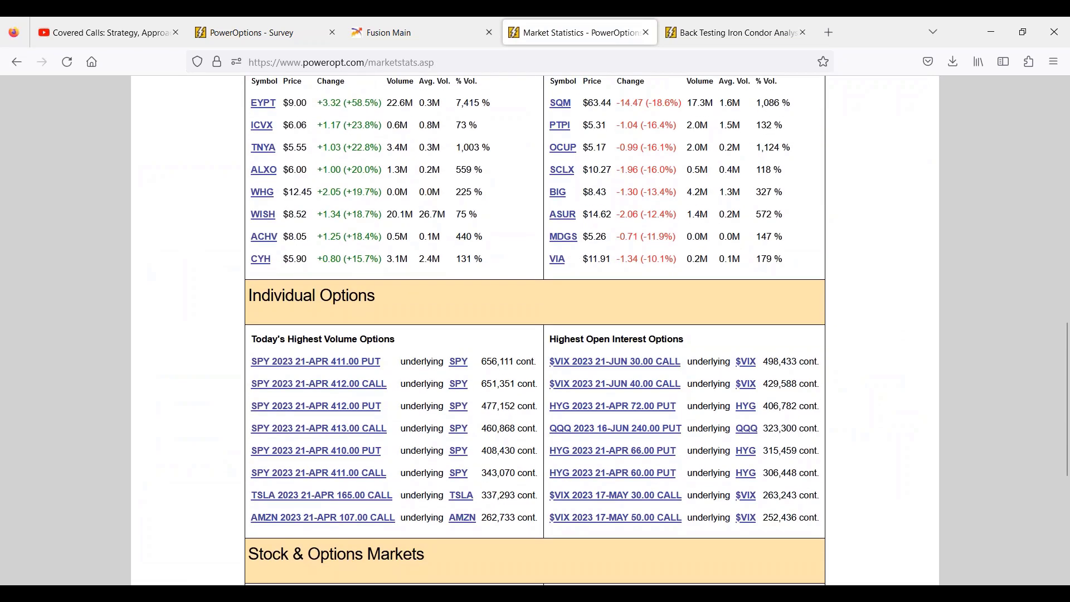
pyautogui.scroll(-3, 469, 470)
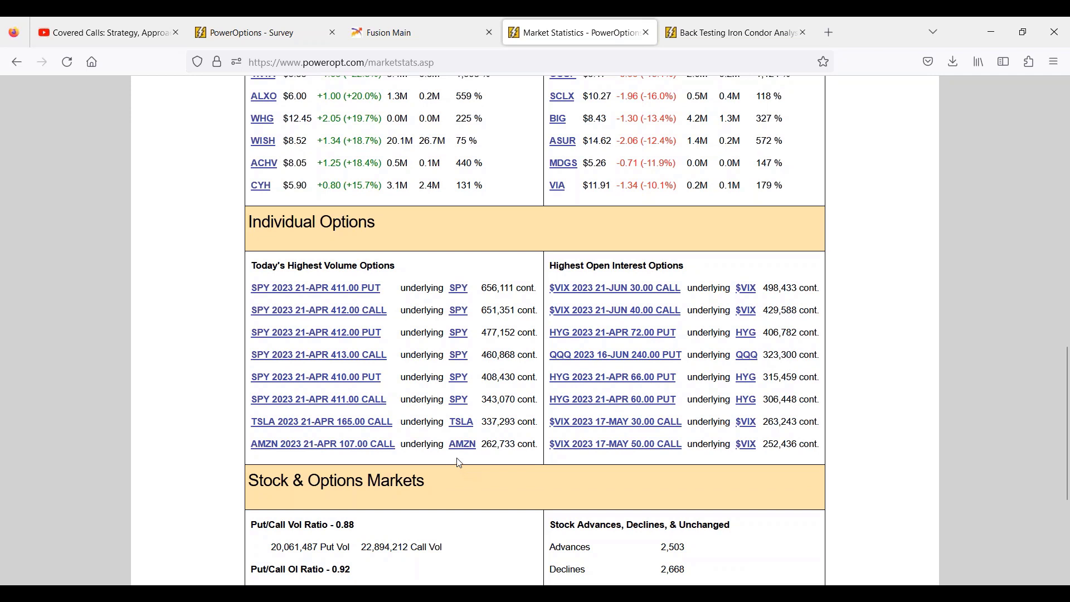
pyautogui.moveTo(262, 266); pyautogui.dragTo(410, 273)
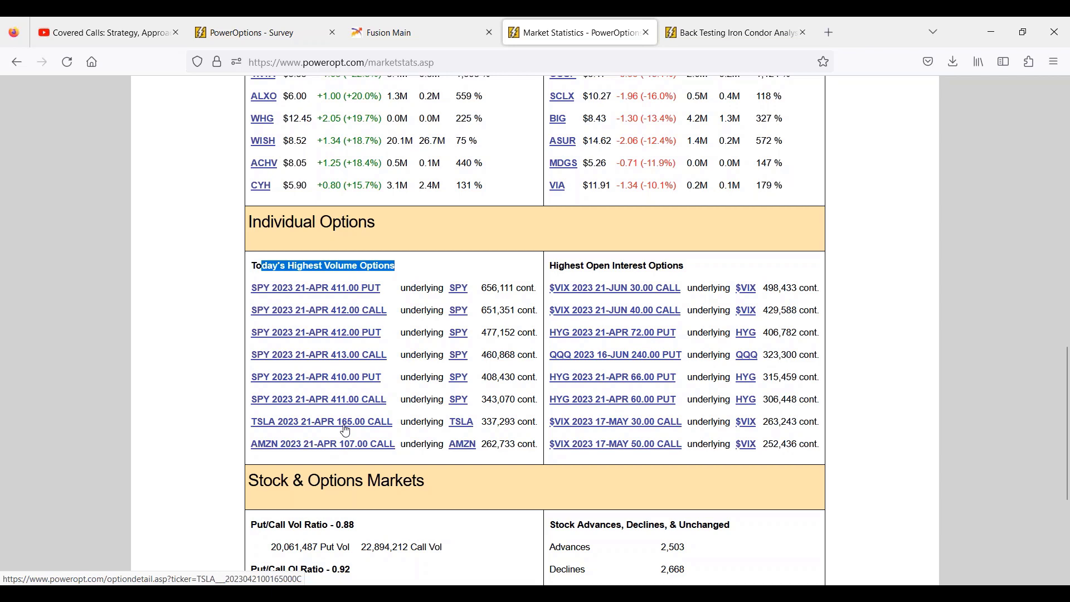
pyautogui.click(494, 283)
# Review the industry, sector and stock gainers and losers, and highlight the $VIX contract counts under Highest Open Interest Options.
pyautogui.scroll(8, 419, 300)
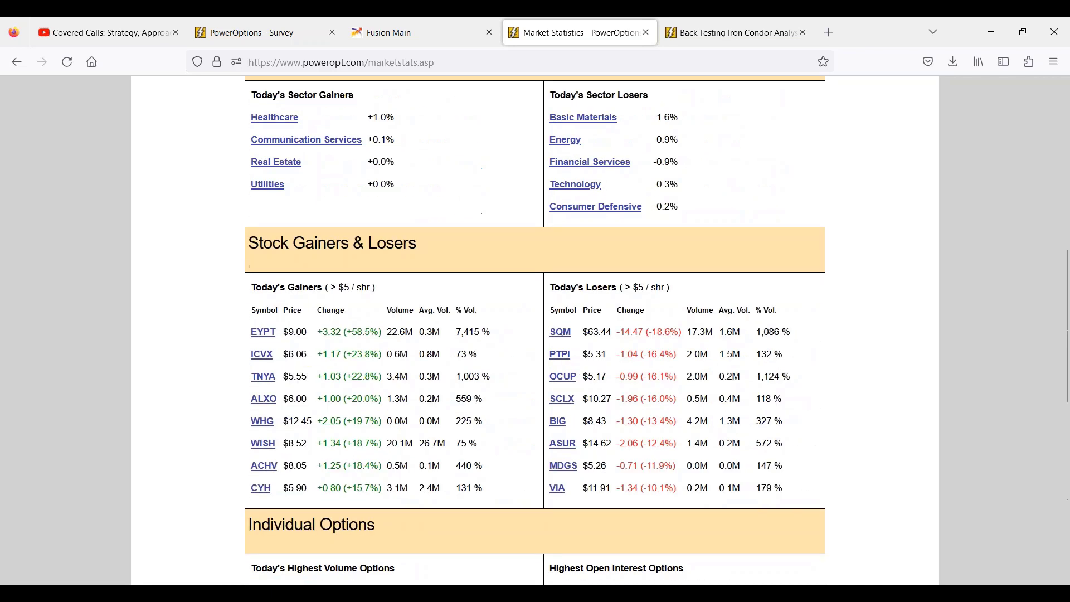
pyautogui.scroll(4, 419, 299)
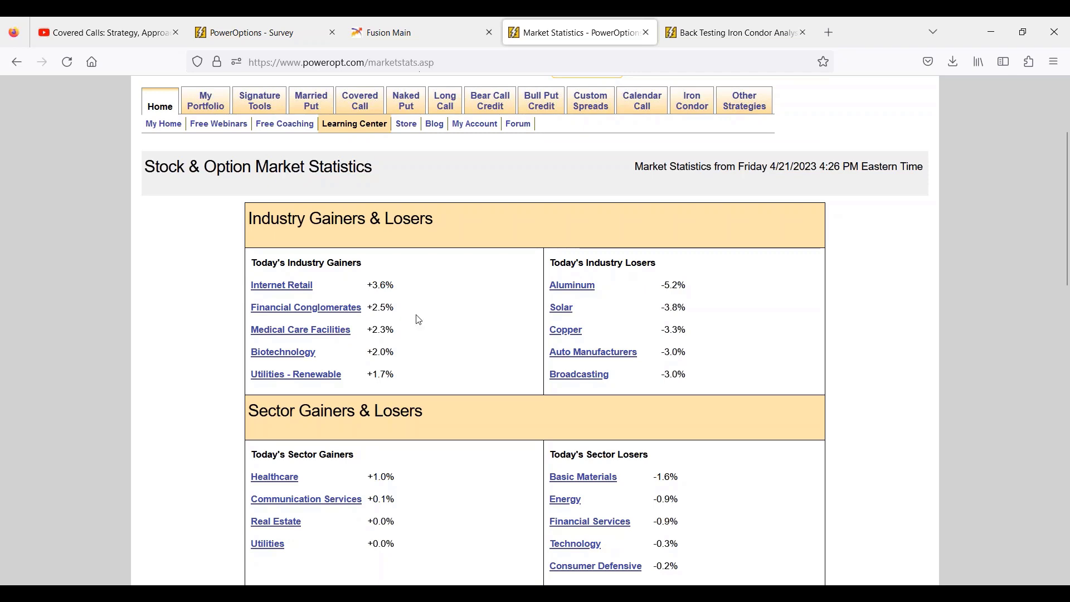
pyautogui.scroll(-8, 418, 317)
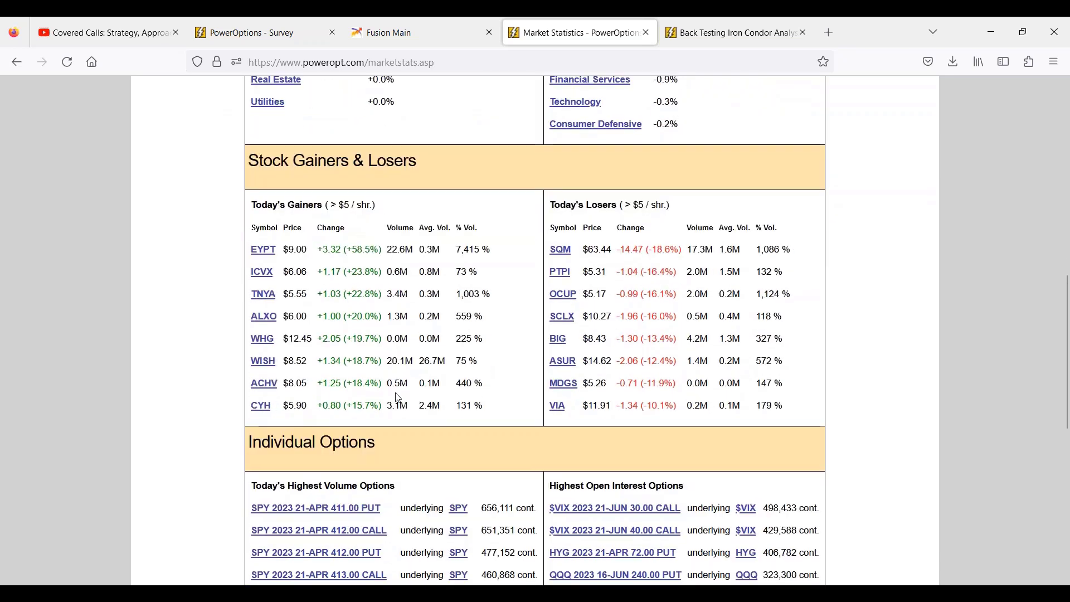
pyautogui.scroll(-3, 428, 390)
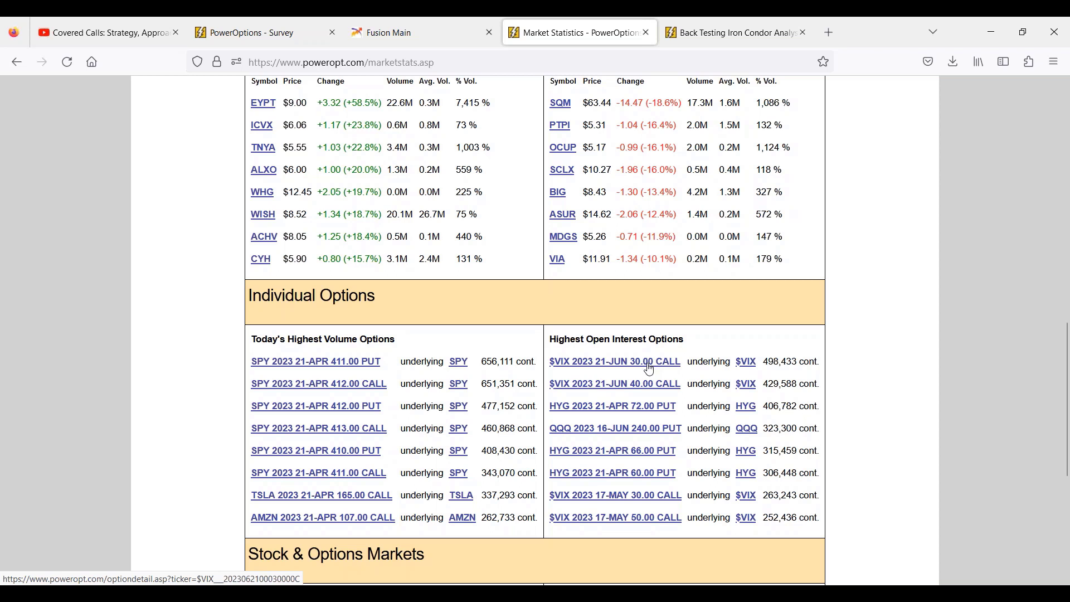
pyautogui.moveTo(763, 363); pyautogui.dragTo(822, 363)
pyautogui.moveTo(763, 385); pyautogui.dragTo(823, 385)
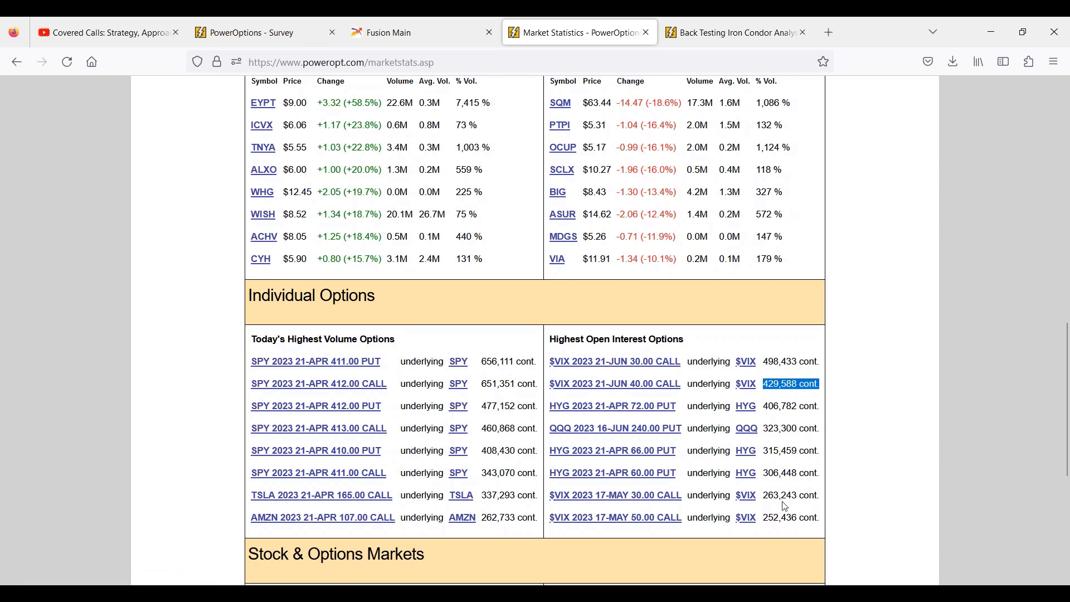
pyautogui.moveTo(764, 496); pyautogui.dragTo(826, 519)
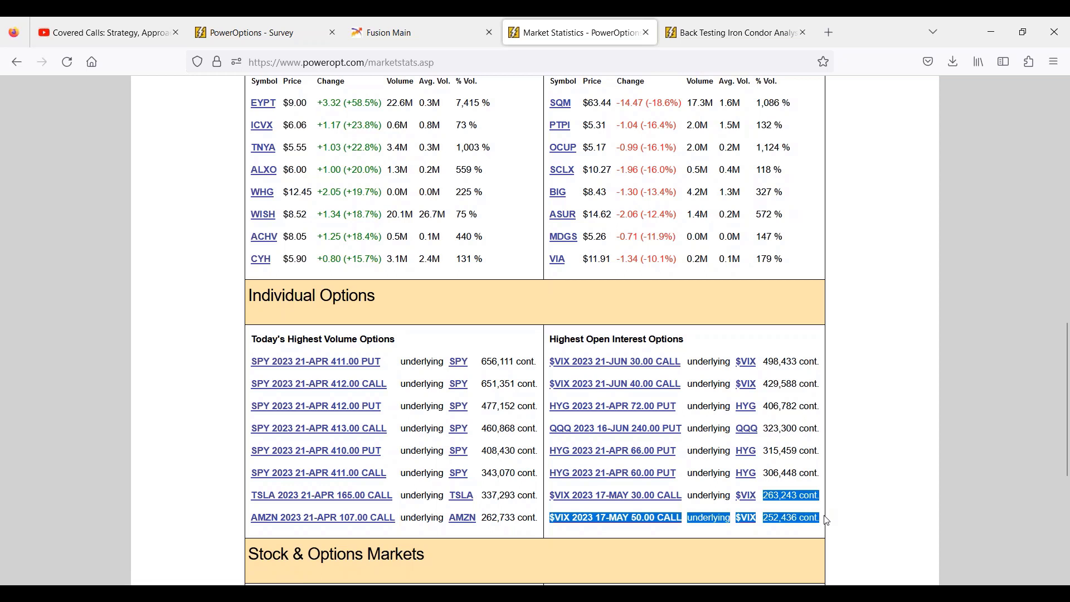
pyautogui.click(867, 510)
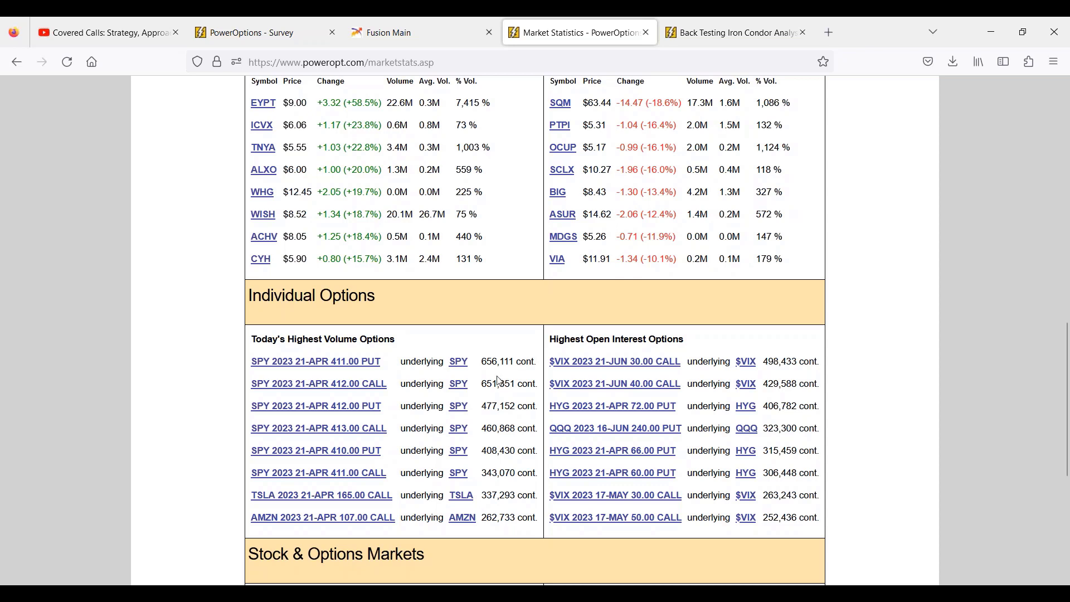
# Open the Covered Call search tool and examine the options filter settings of the Simulated CD Plus search.
pyautogui.scroll(15, 500, 381)
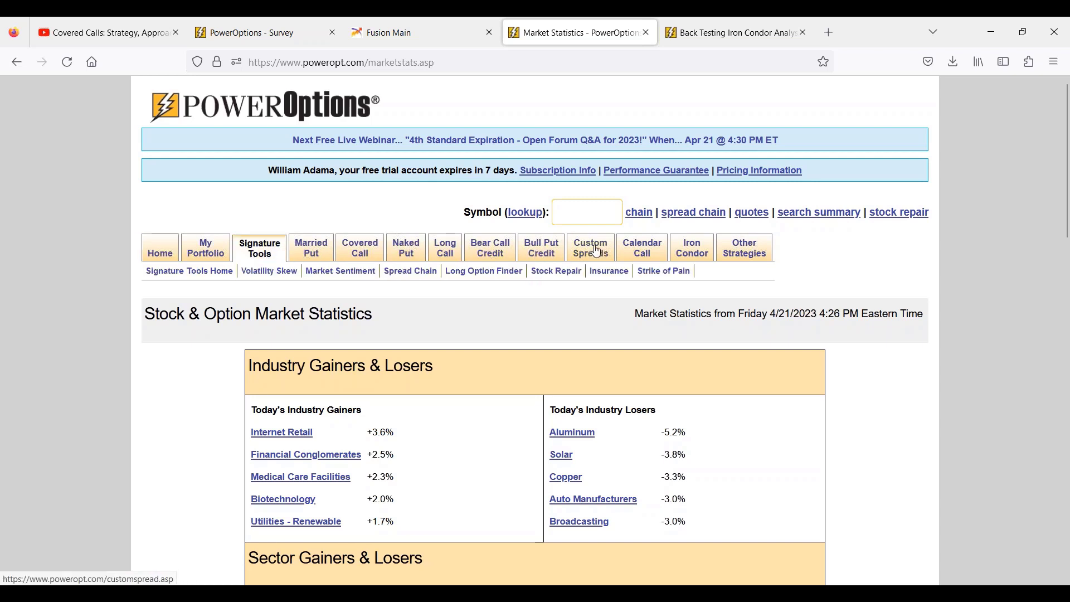
pyautogui.moveTo(530, 262)
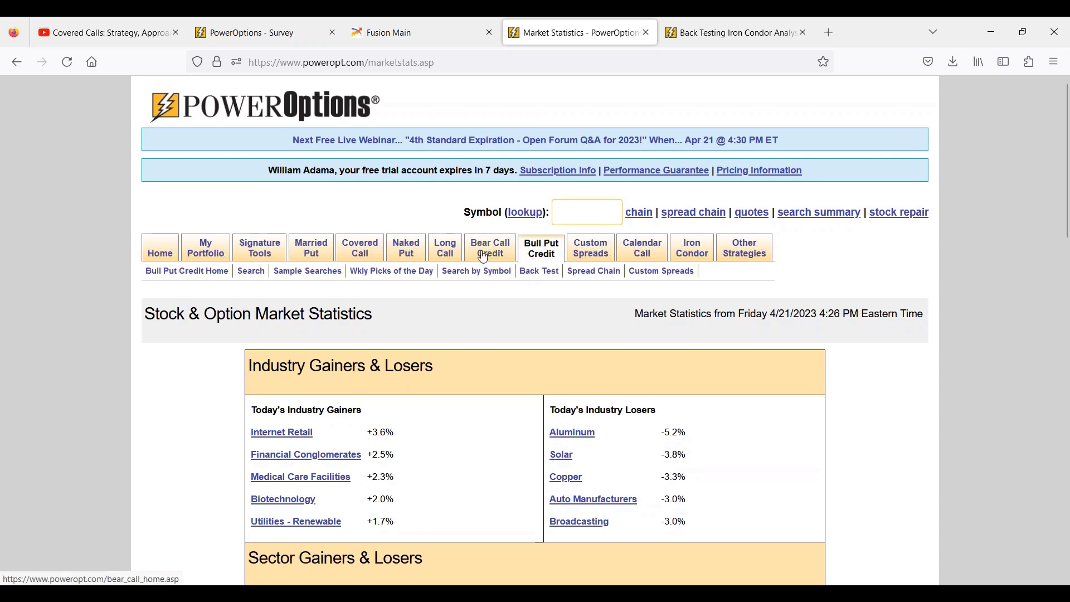
pyautogui.moveTo(433, 257)
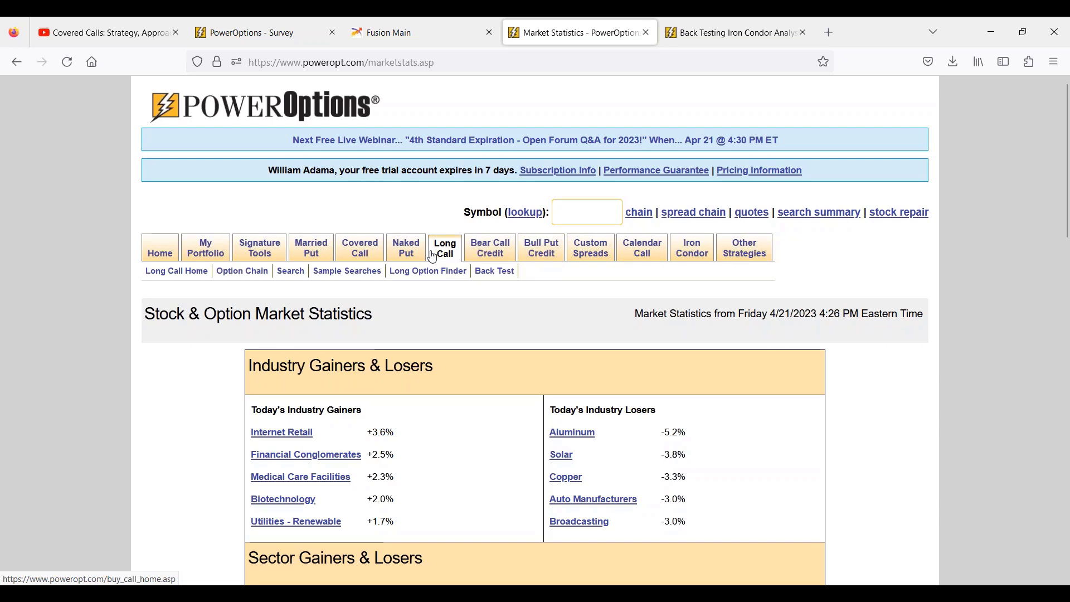
pyautogui.moveTo(341, 260)
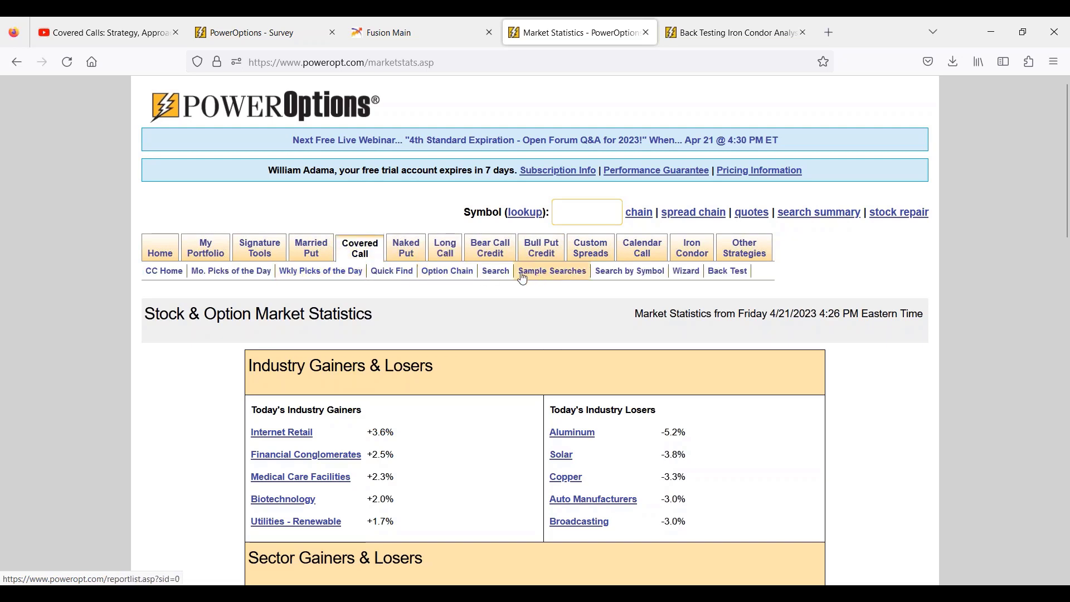
pyautogui.click(493, 271)
pyautogui.scroll(-5, 520, 356)
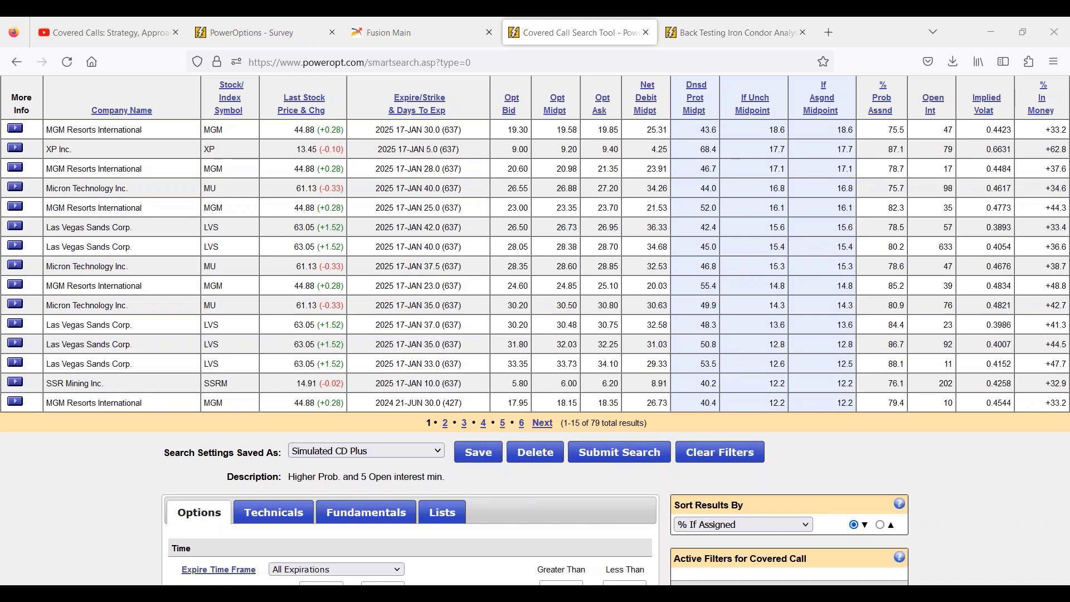
pyautogui.scroll(-5, 569, 486)
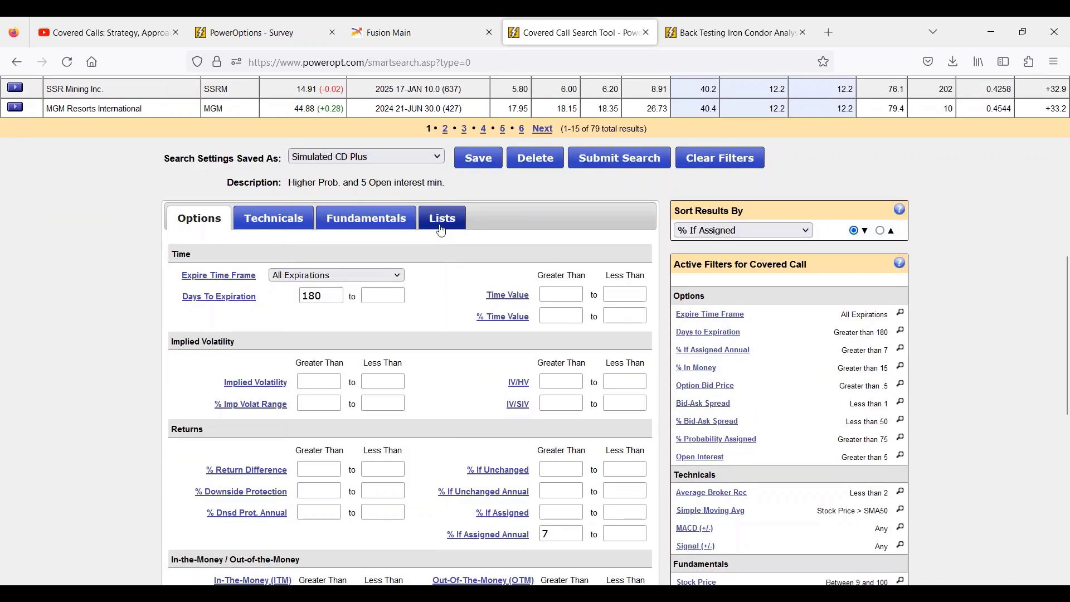
# View the Fundamentals and Technicals filters of the Simulated CD Plus search and open the Average Broker Rec definition.
pyautogui.click(353, 225)
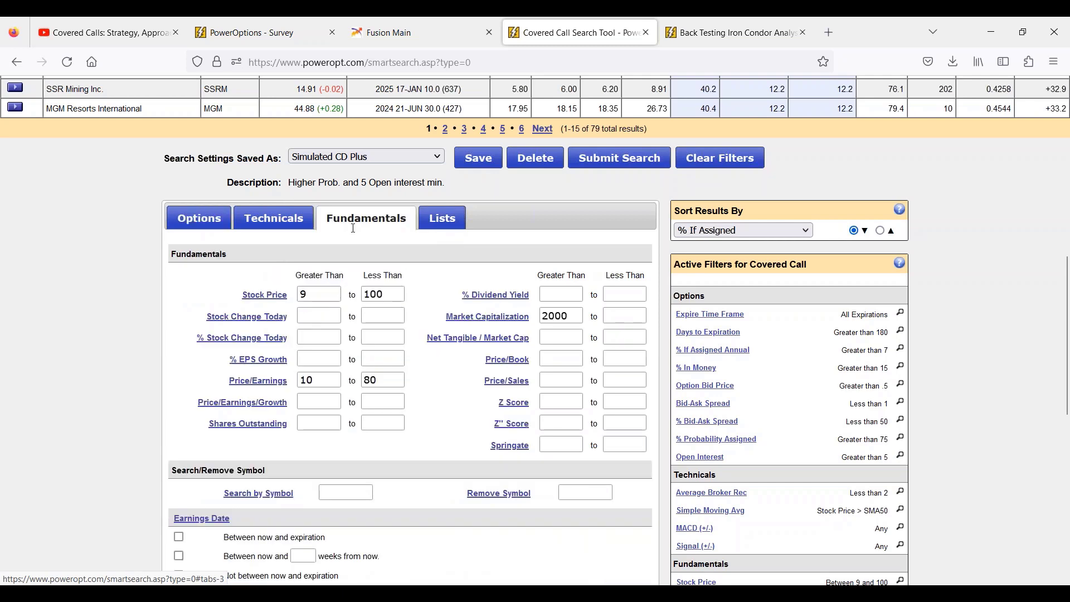
pyautogui.click(273, 218)
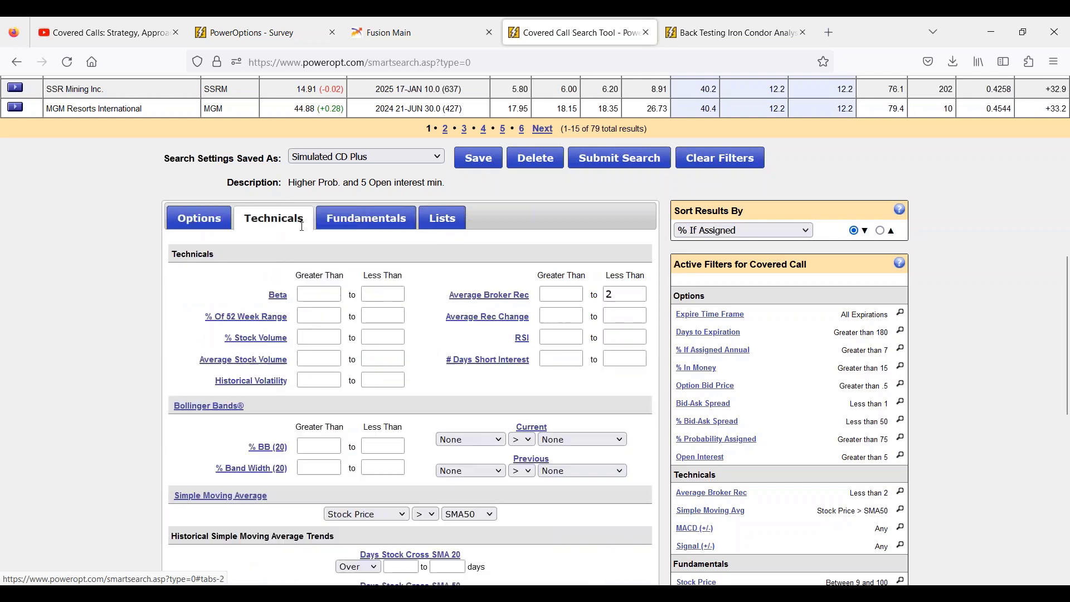
pyautogui.click(510, 300)
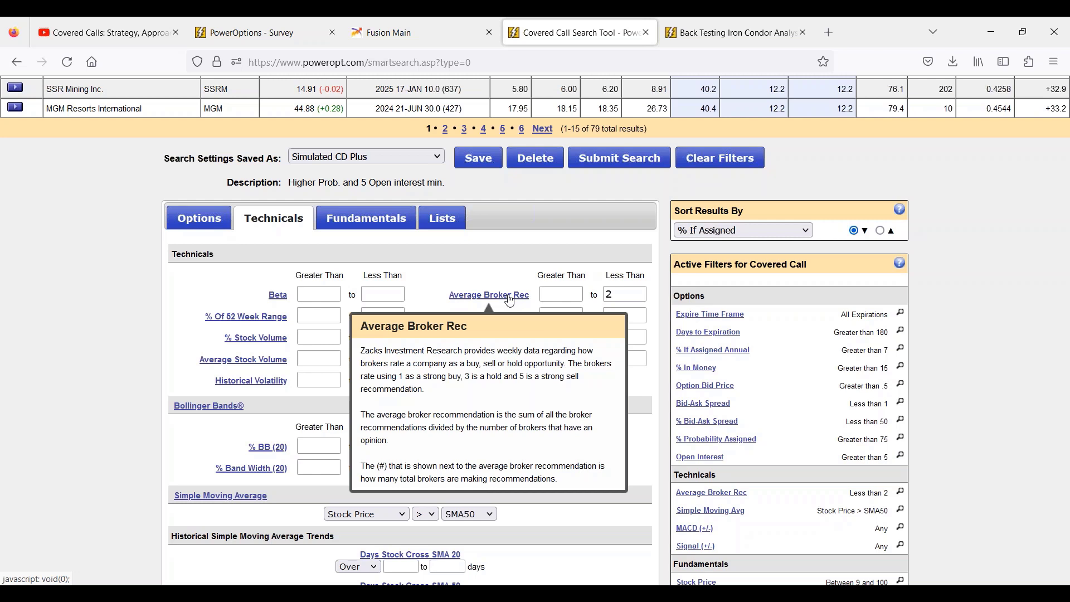
# Try an Average Broker Rec upper limit of 2.2 and restore the limit to 2.
pyautogui.click(627, 294)
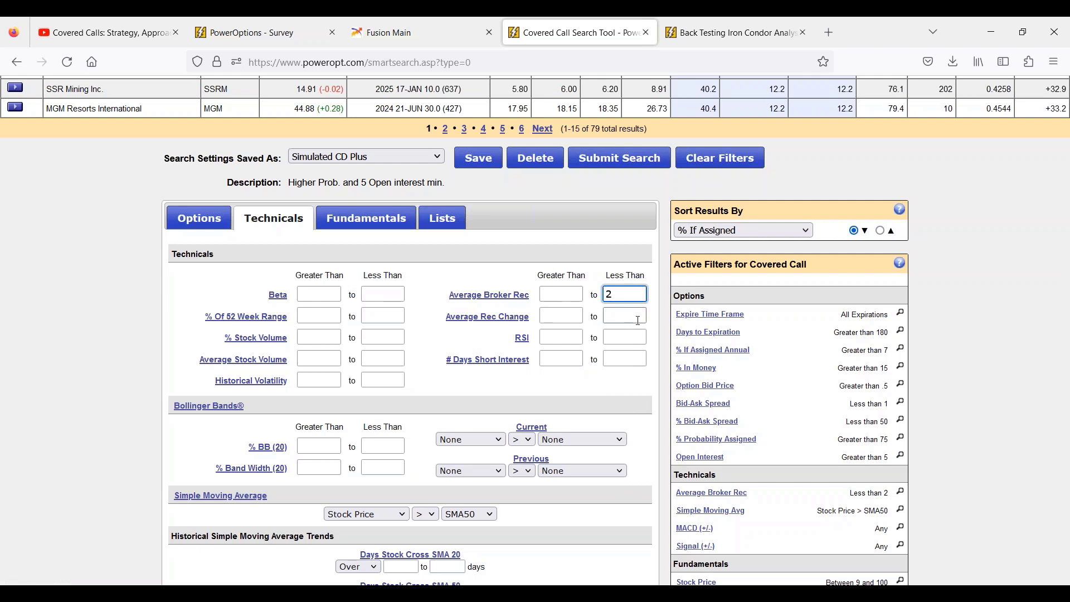
pyautogui.scroll(3, 638, 322)
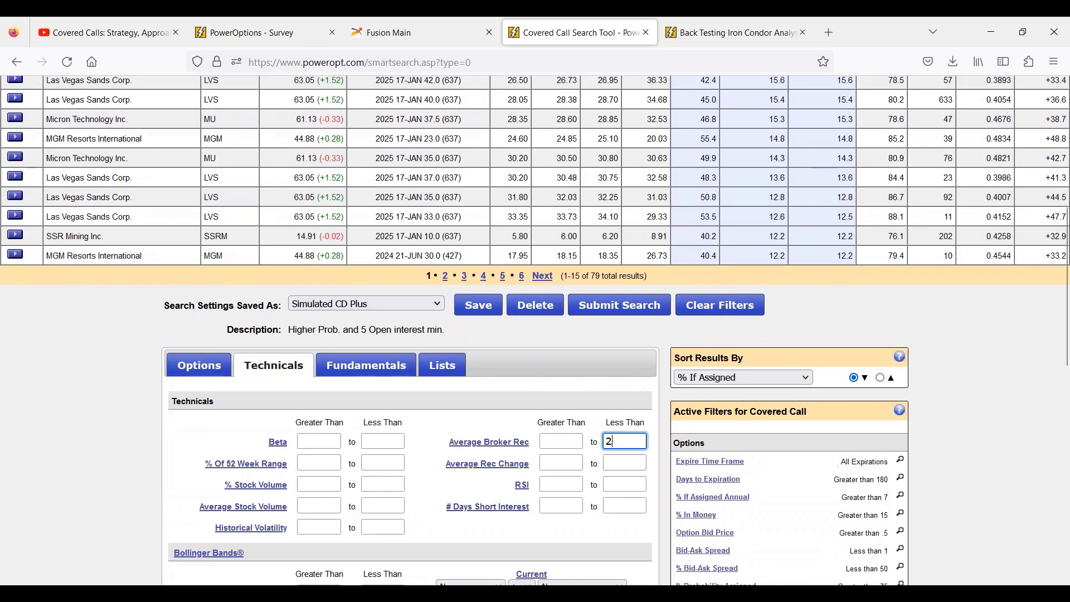
pyautogui.click(623, 442)
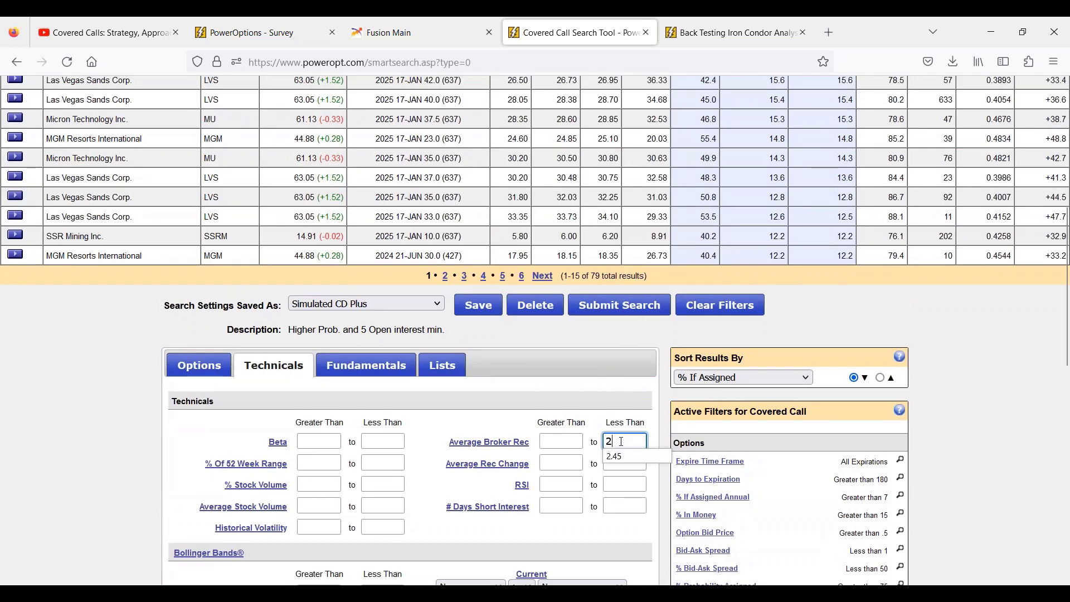
pyautogui.write('.2')
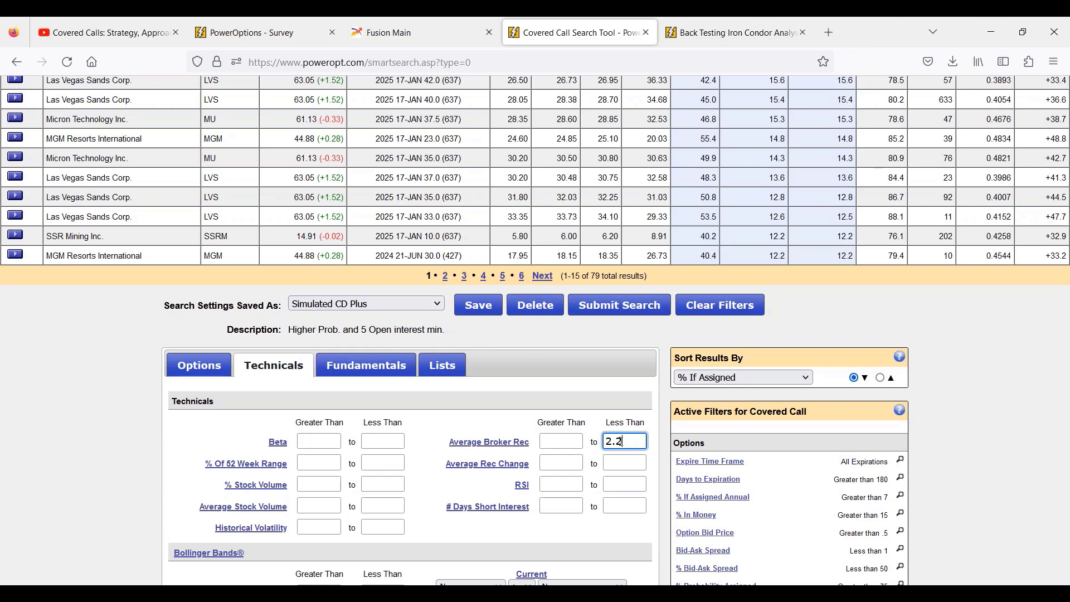
pyautogui.press('BackSpace')
pyautogui.press('BackSpace')
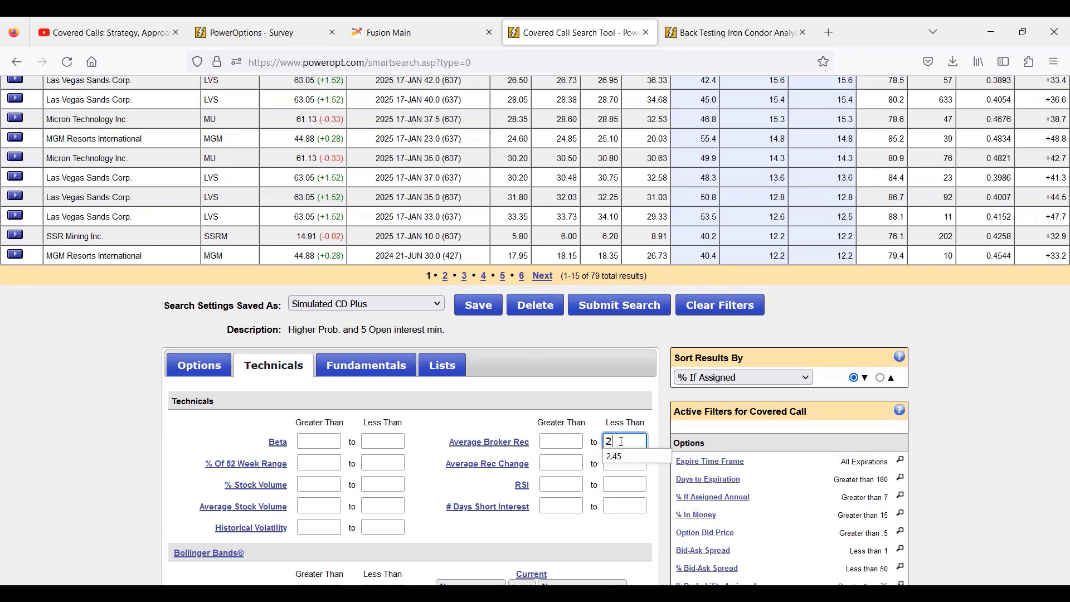
pyautogui.click(660, 337)
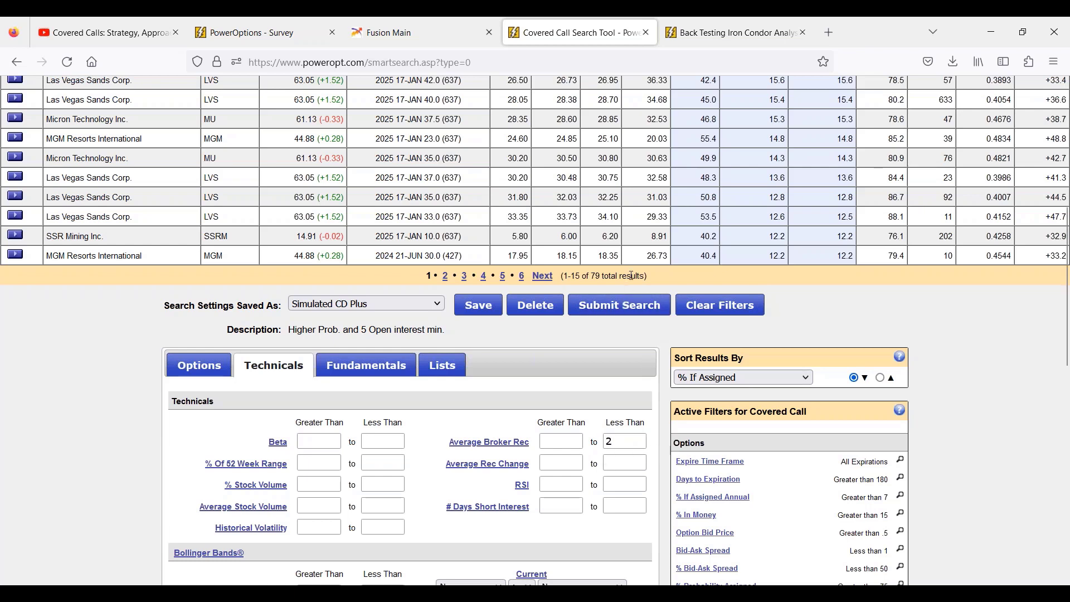
# Highlight the total results count below the covered call results, and review the technical filters and the results table.
pyautogui.moveTo(590, 277); pyautogui.dragTo(626, 277)
pyautogui.scroll(-3, 656, 276)
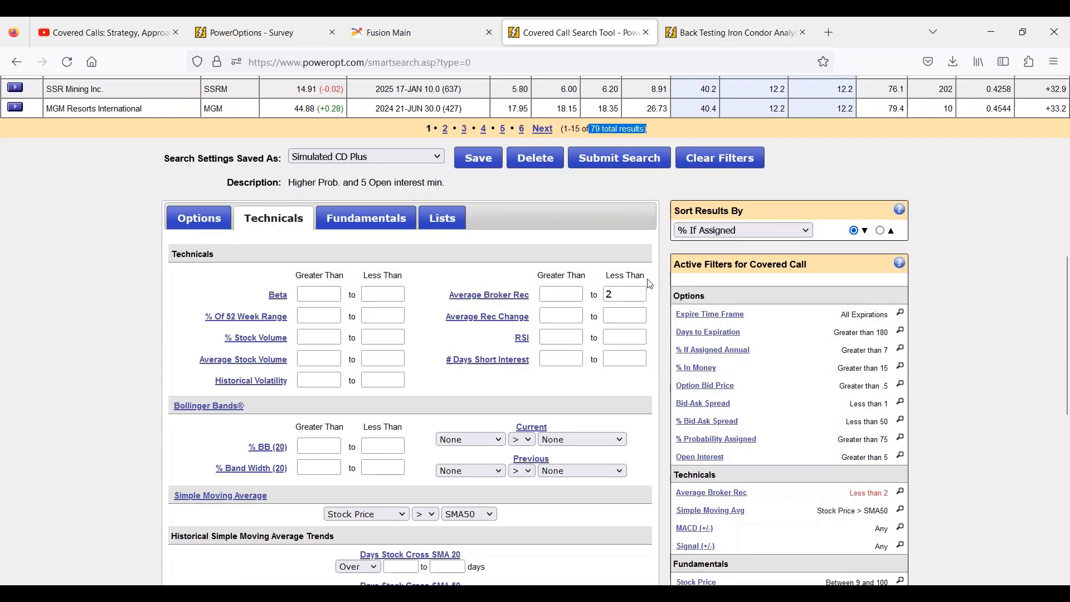
pyautogui.scroll(-2, 635, 382)
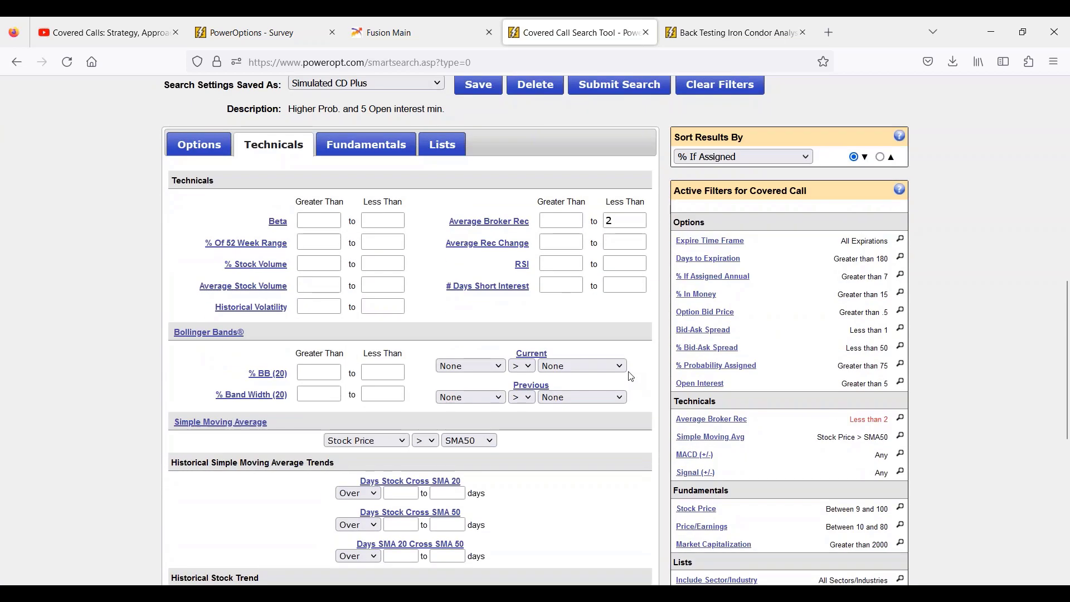
pyautogui.scroll(10, 629, 372)
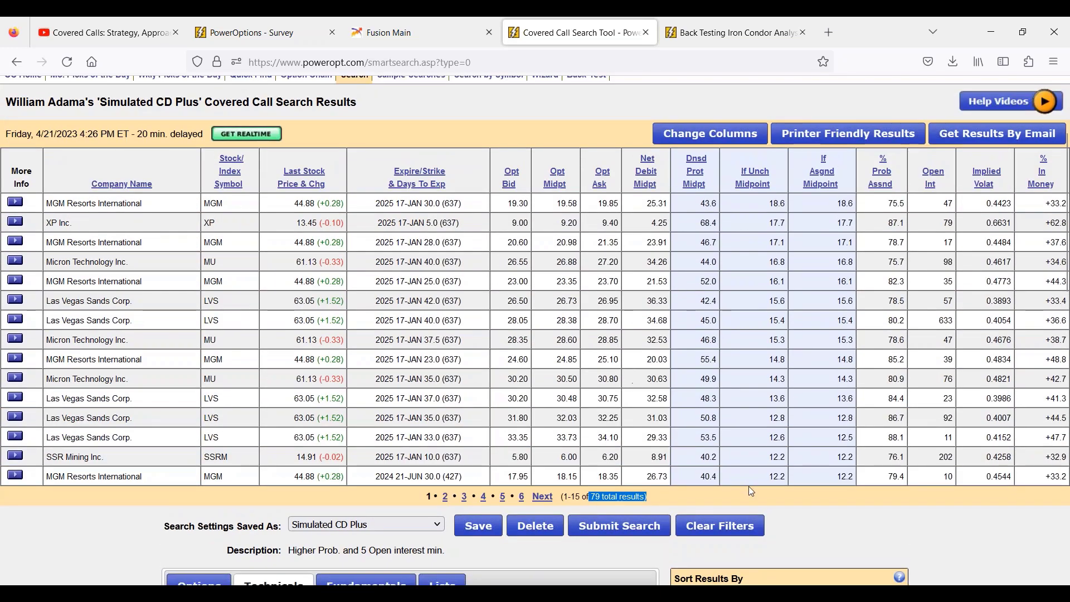
pyautogui.click(752, 492)
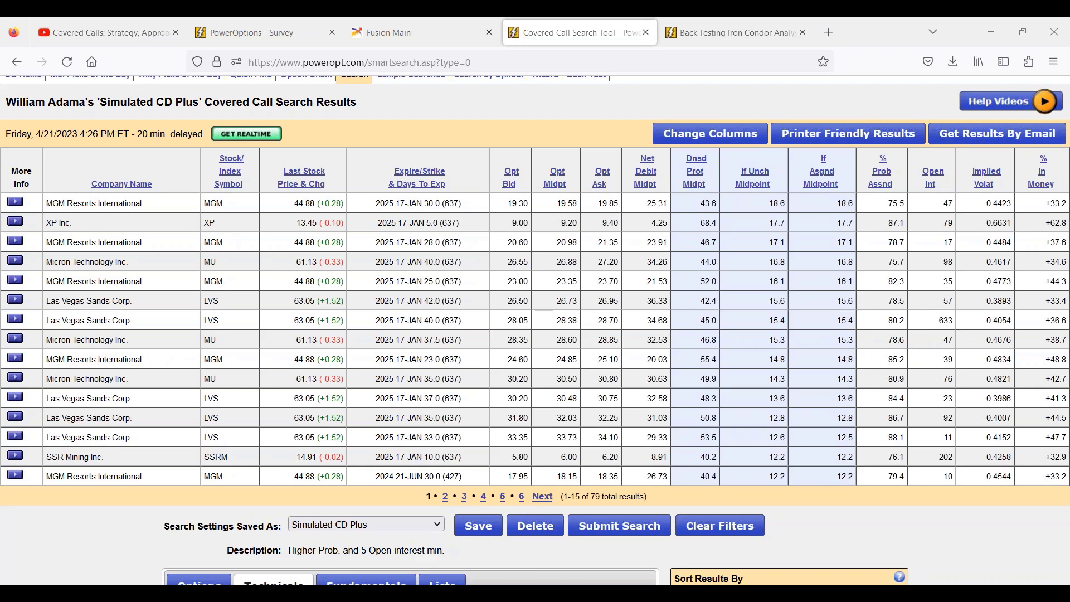
pyautogui.scroll(3, 508, 326)
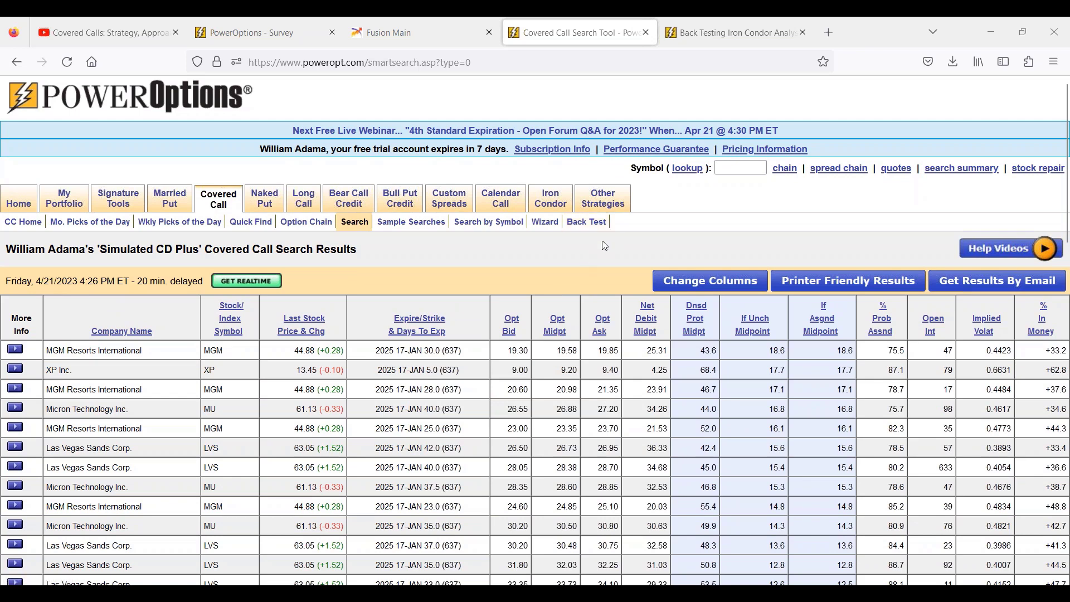
pyautogui.scroll(-2, 572, 305)
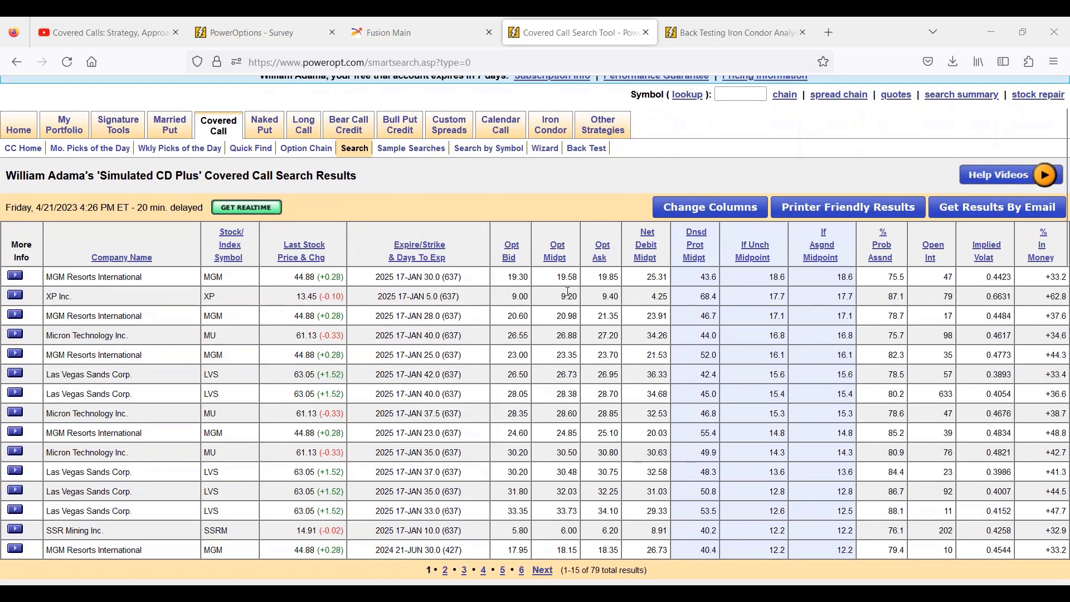